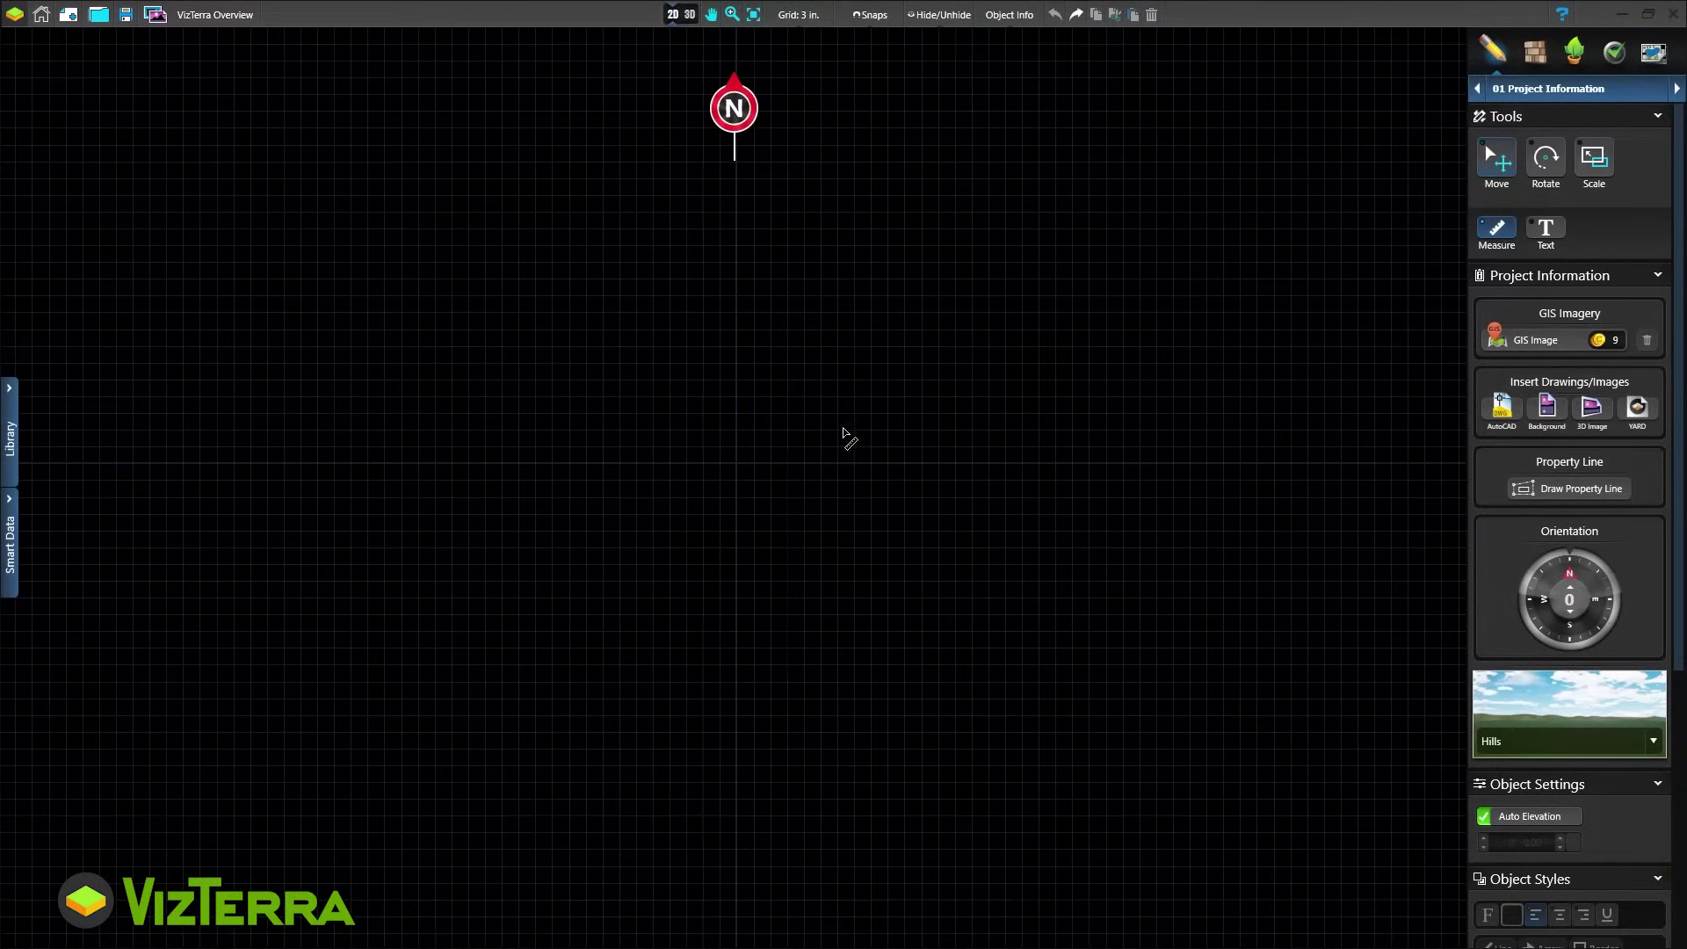
Measure a distance across the grid, then undo an inserted site-plan image
left_click_drag(741, 463, 975, 474)
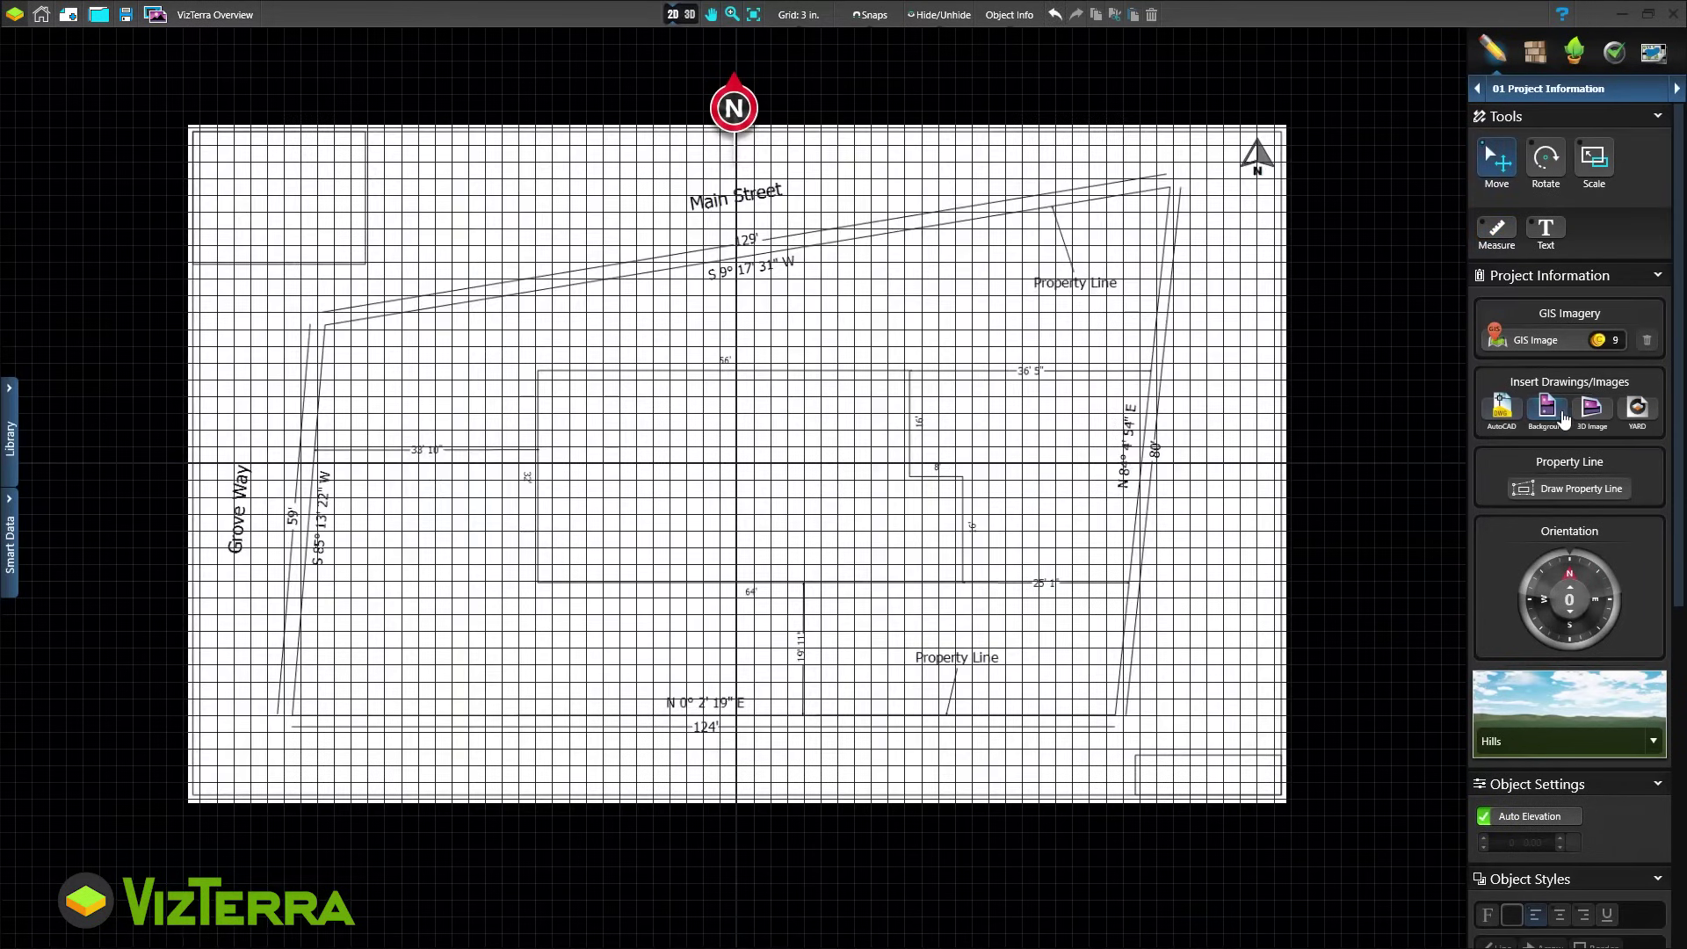
left_click(1549, 413)
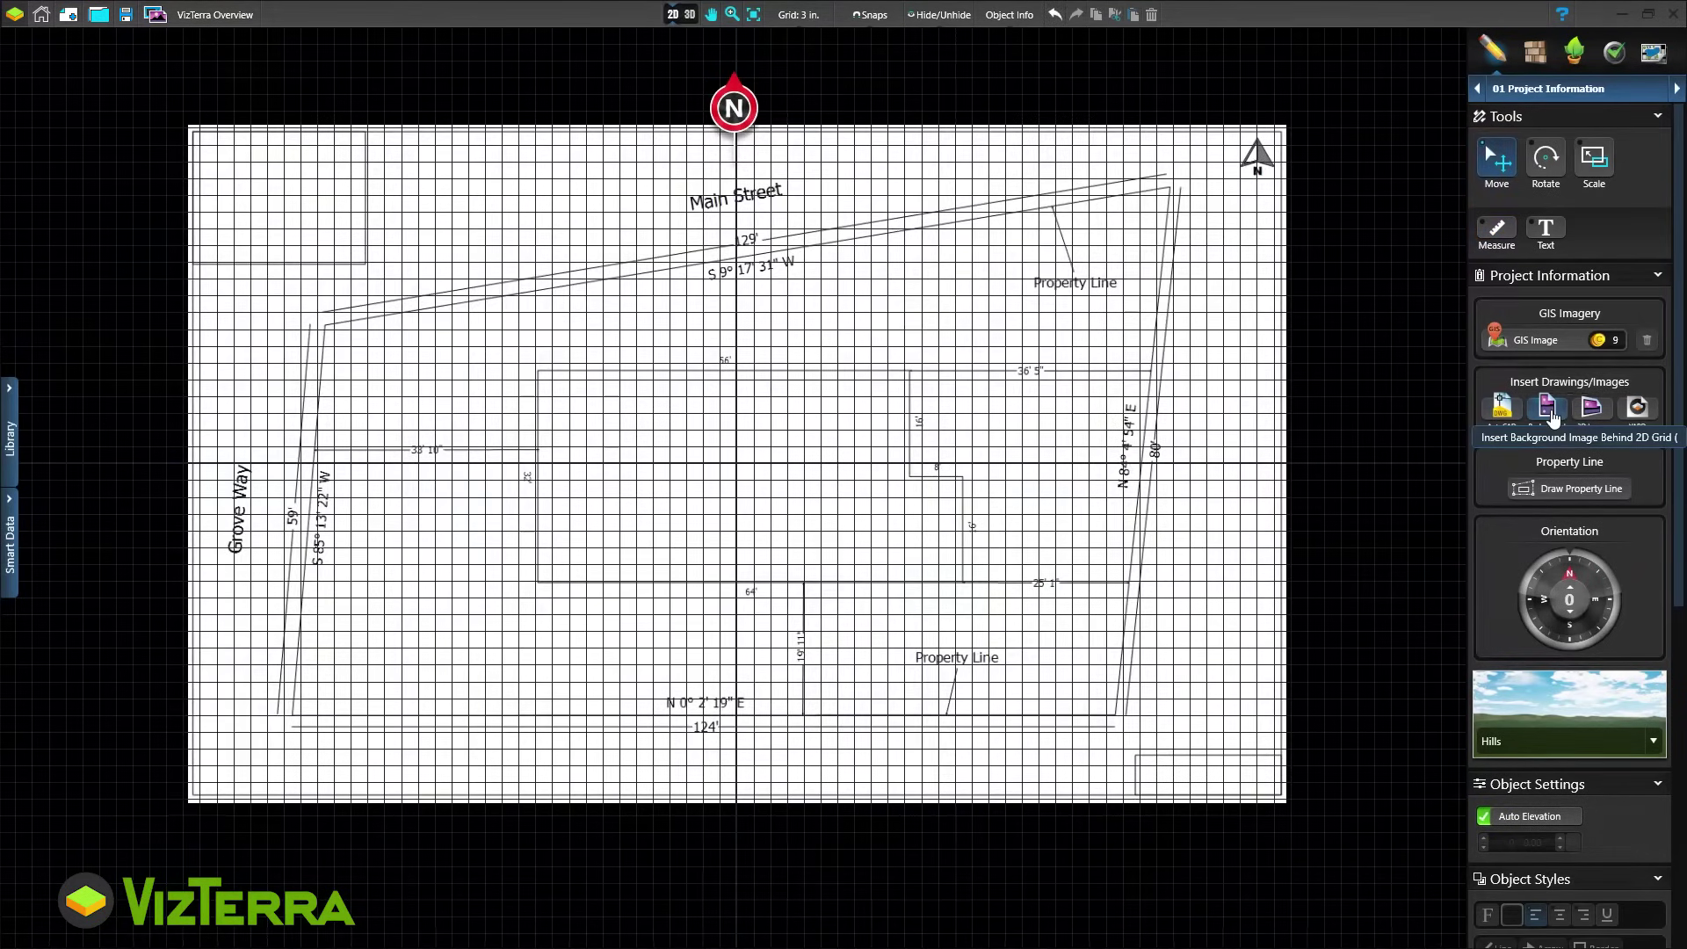
key("ctrl+z")
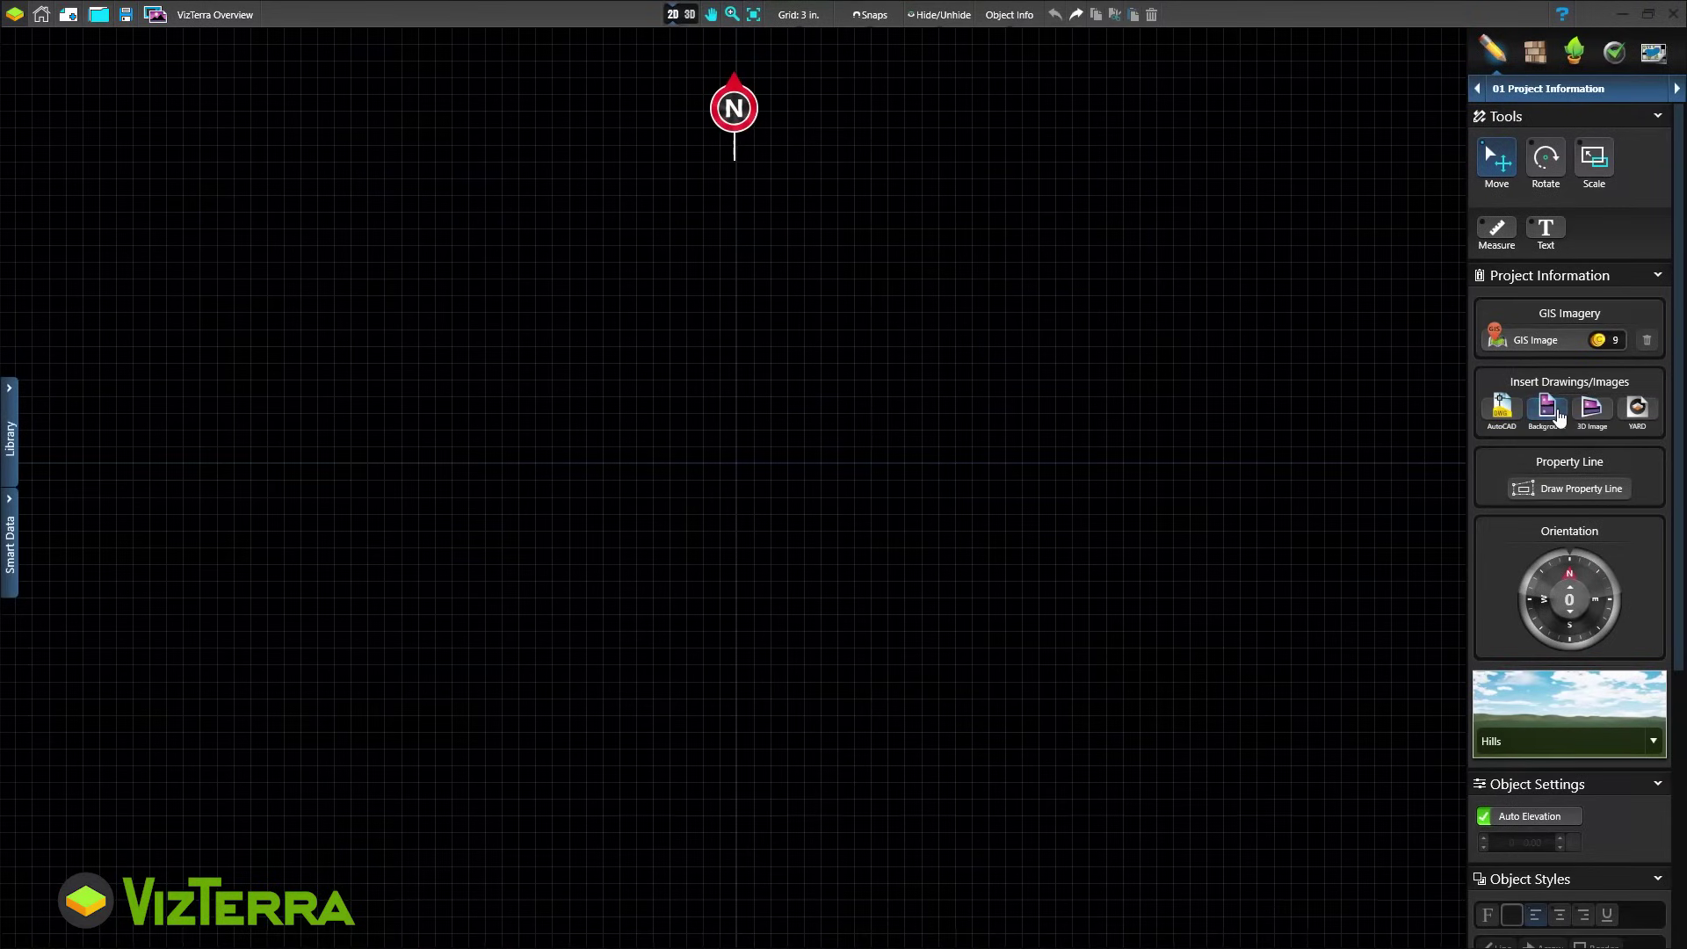
Download the aerial GIS image for the project address, including the parcel line, and place it
left_click(1549, 340)
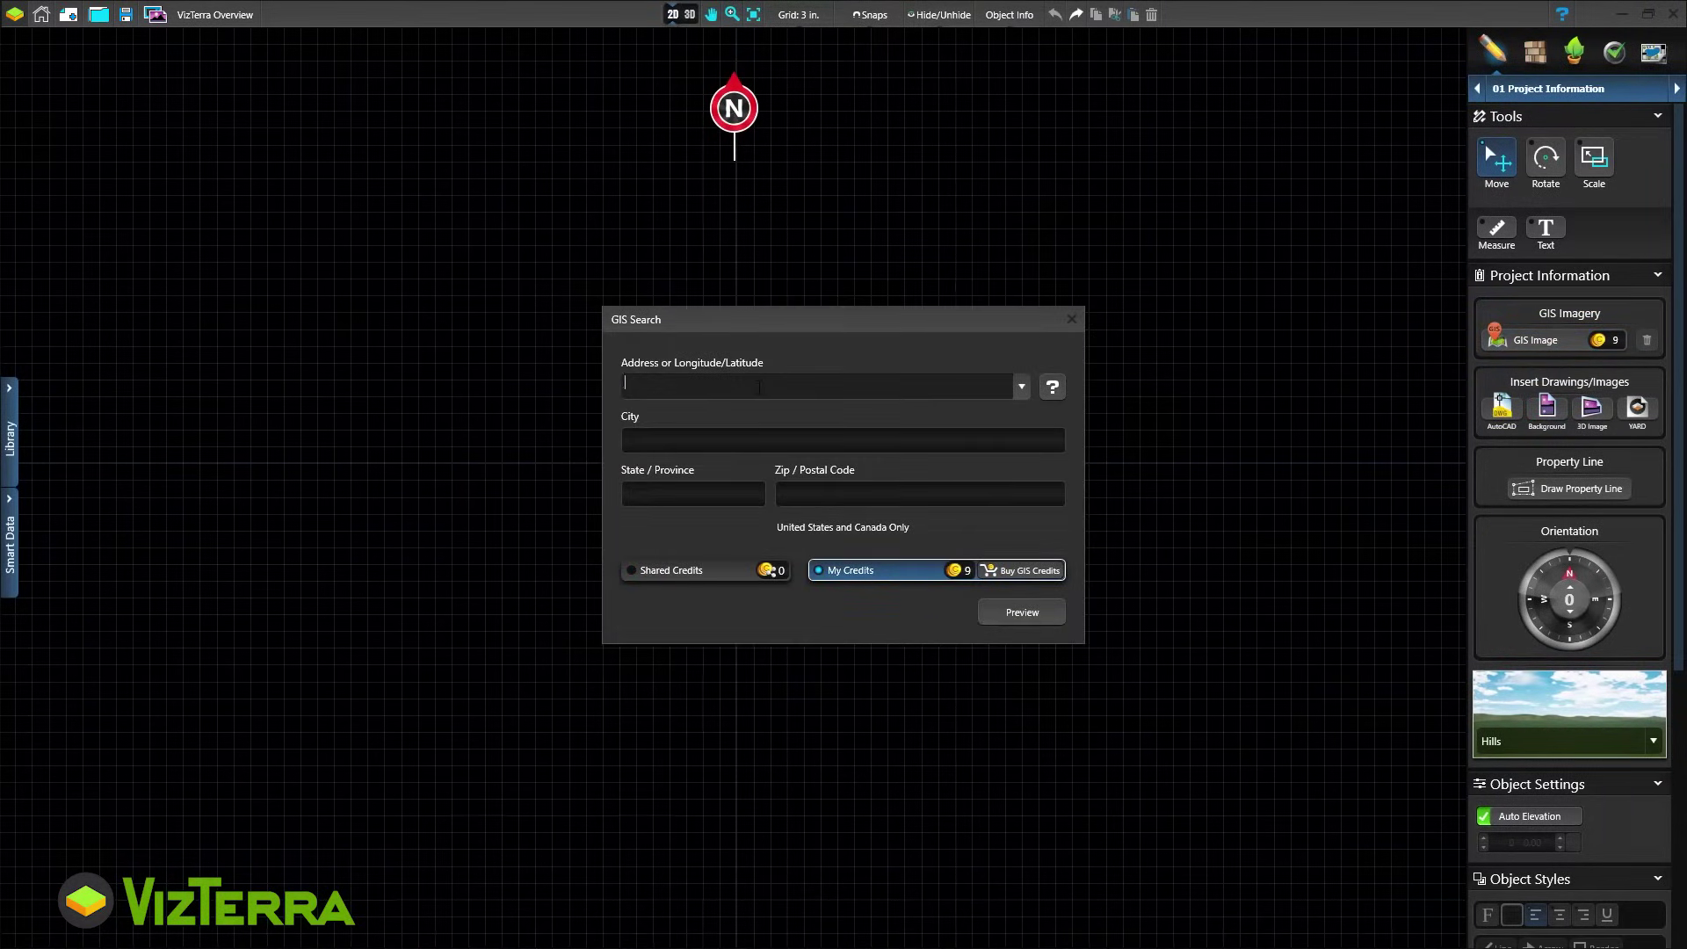
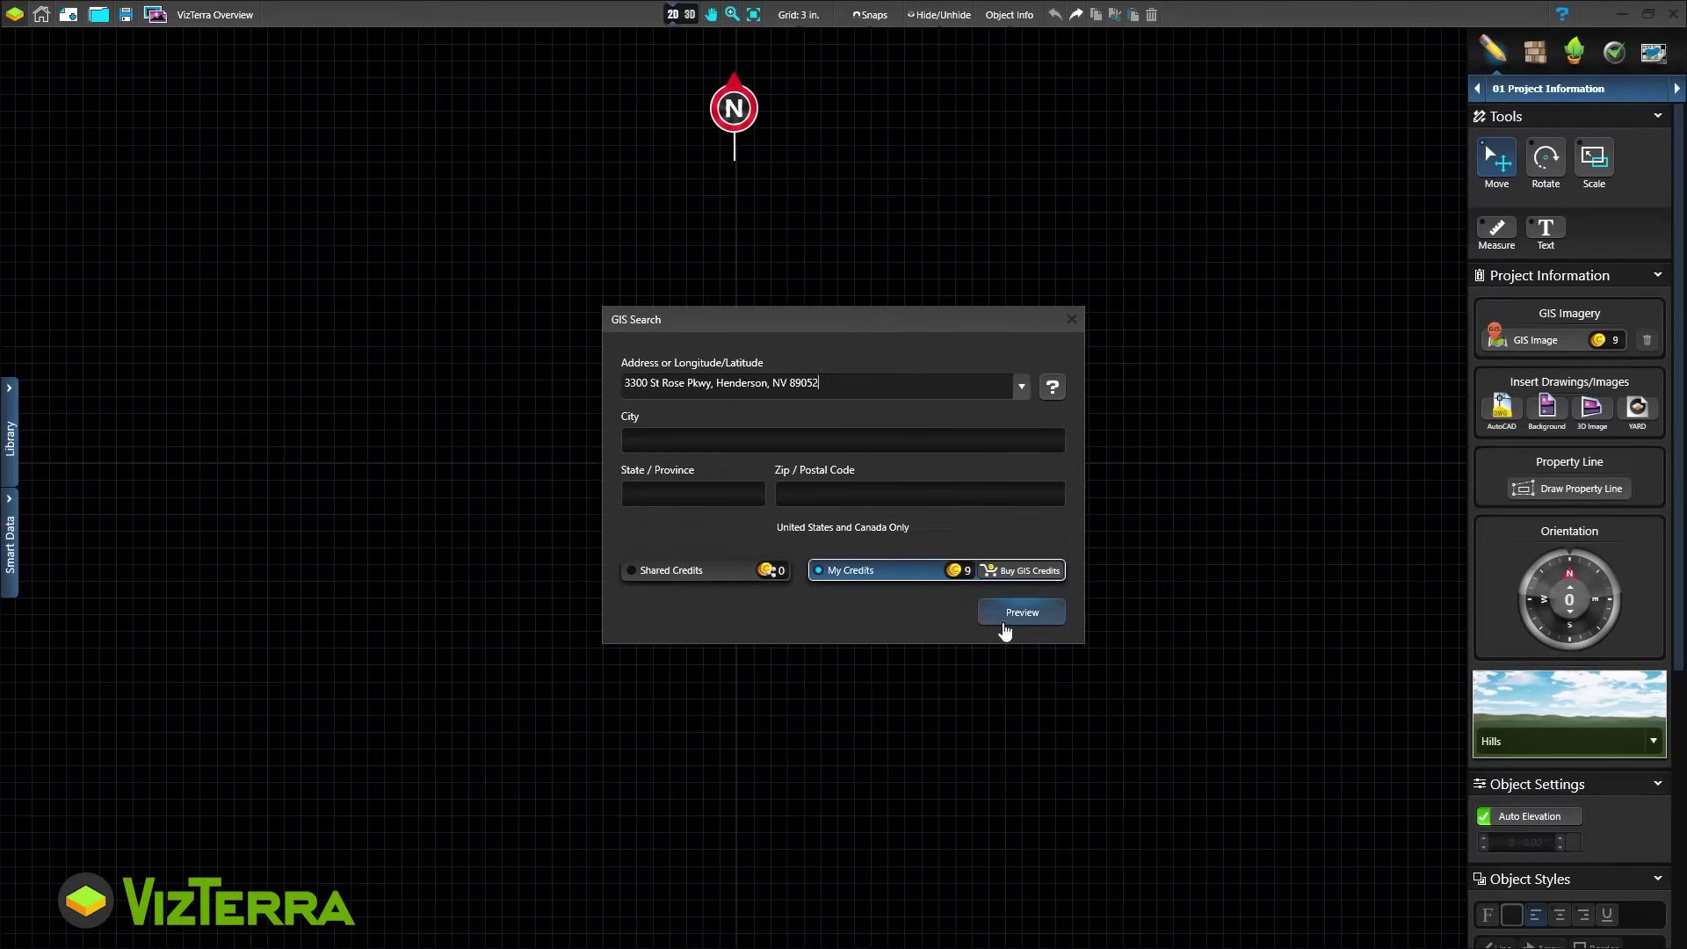
left_click(1003, 616)
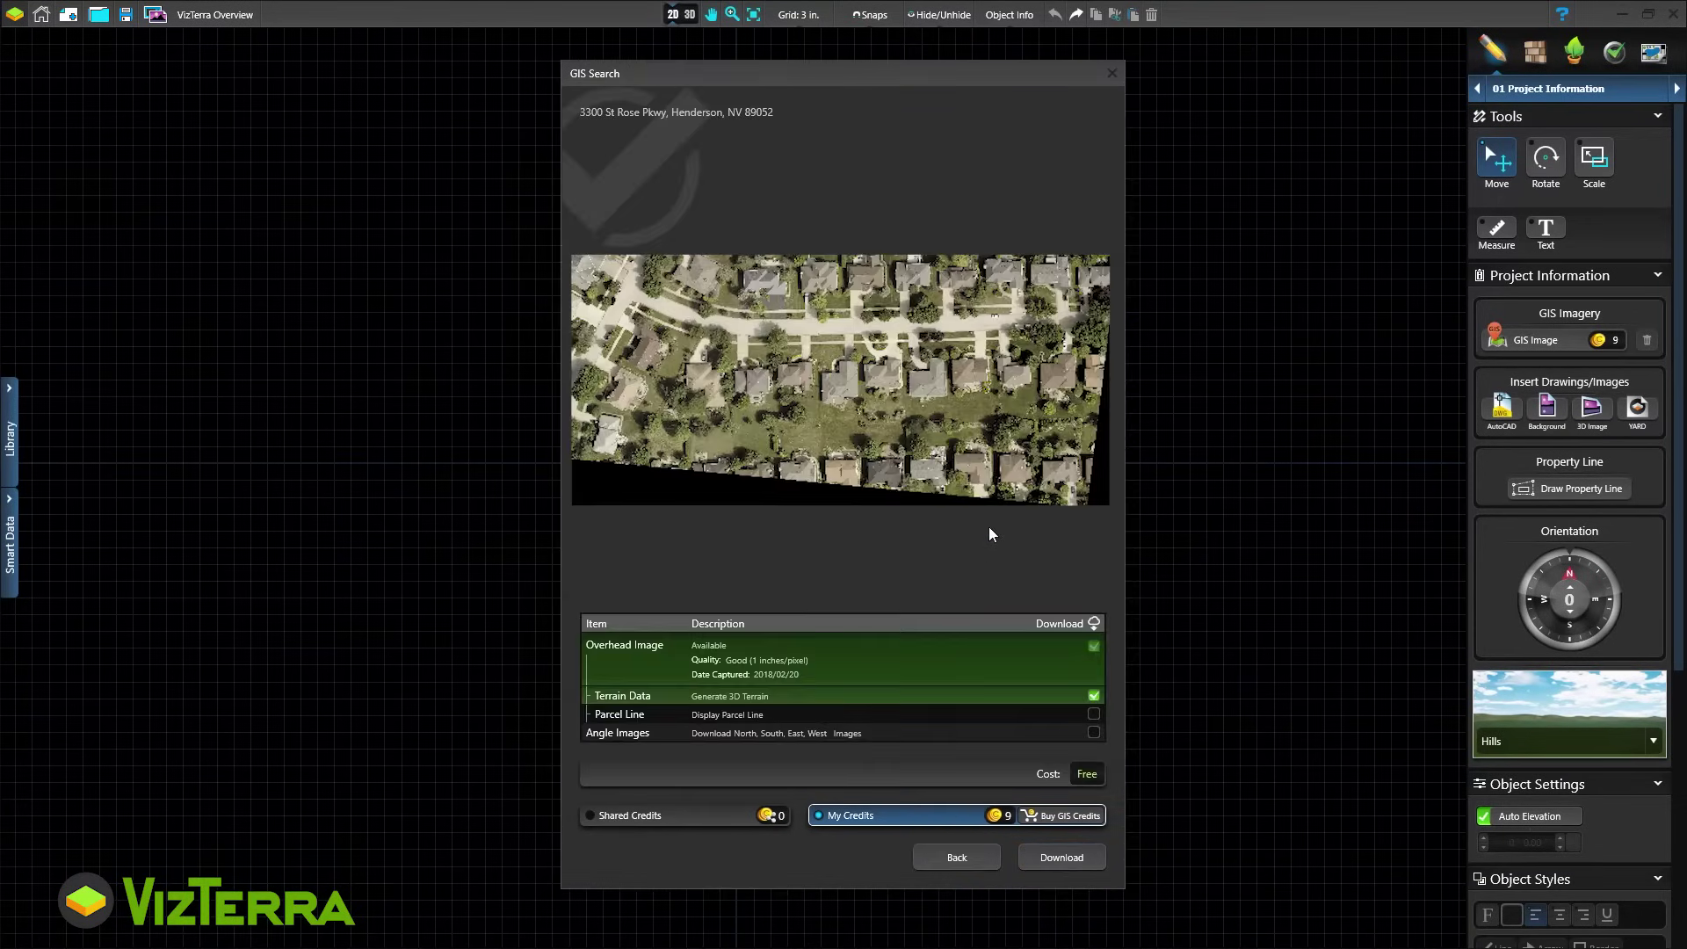
left_click(1081, 715)
left_click(1061, 858)
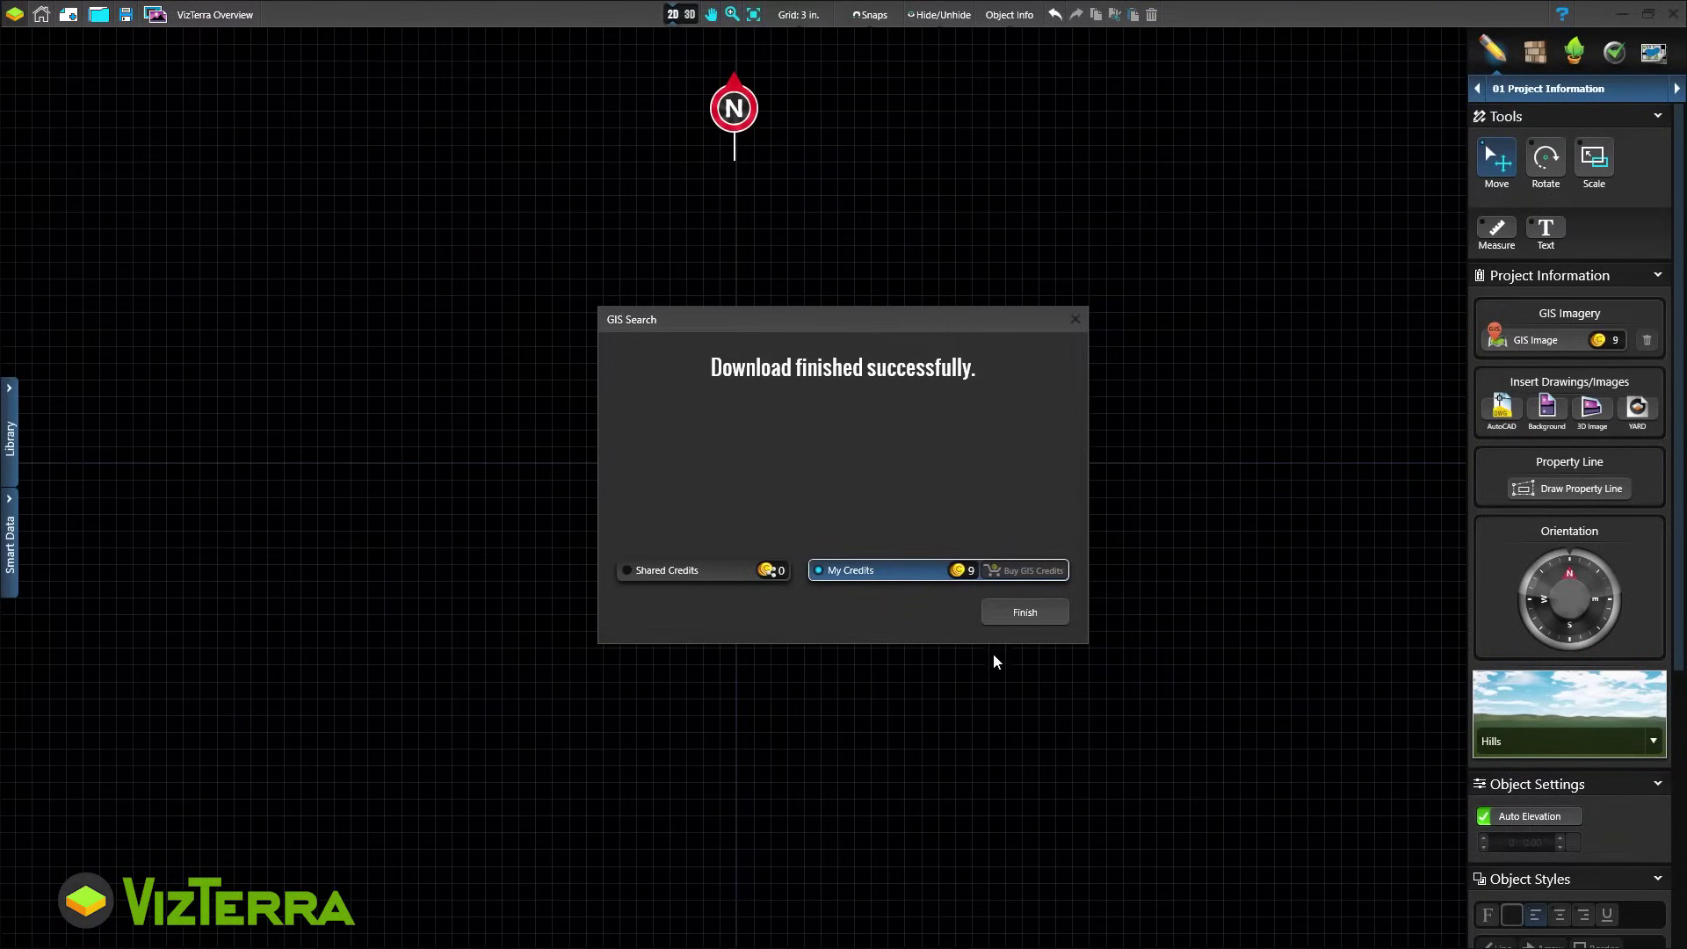
left_click(1006, 616)
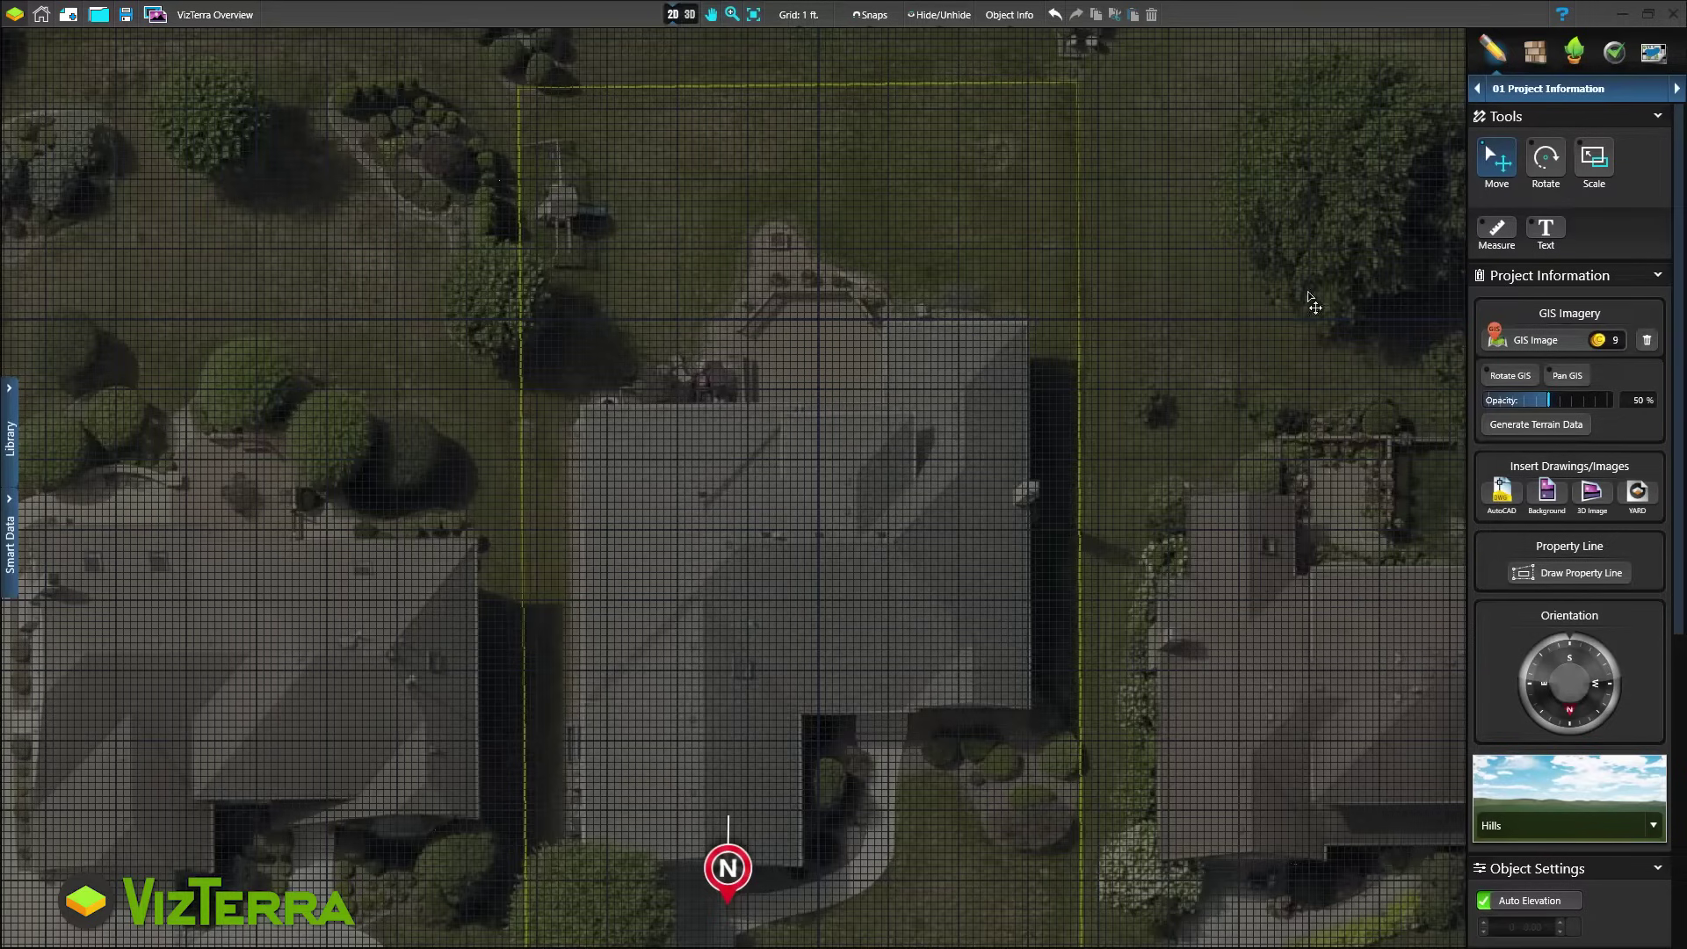
In the 02 House section, trace the roof's top edge, notch and left side with lines
left_click(1555, 90)
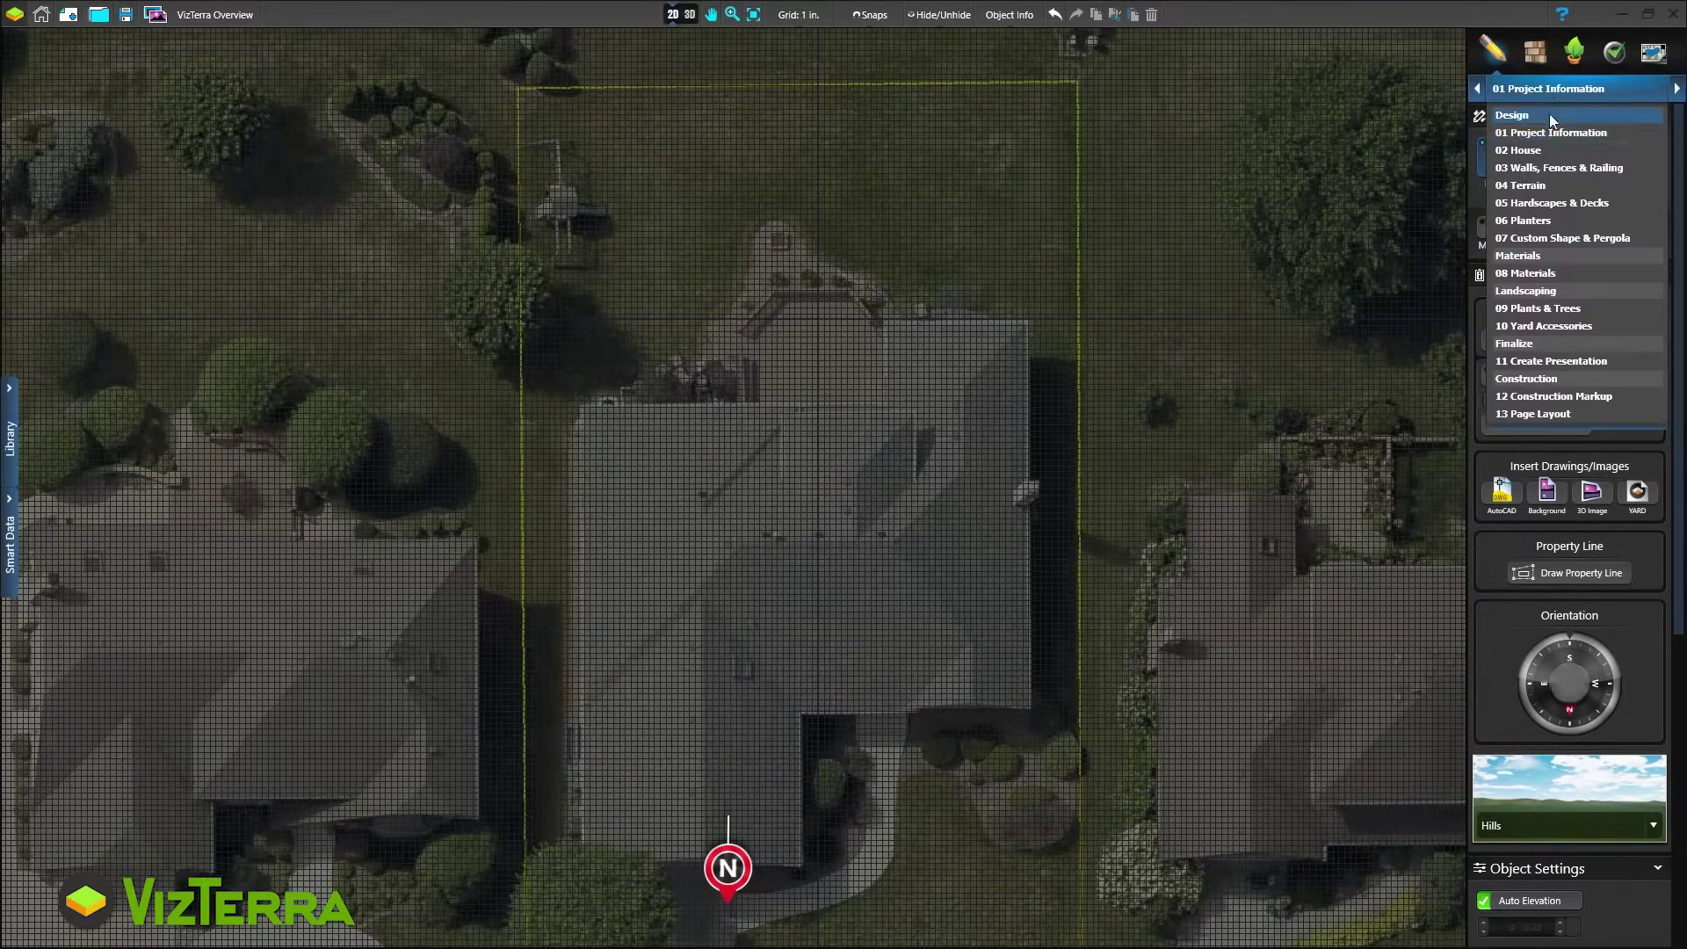
left_click(1552, 150)
left_click(1502, 222)
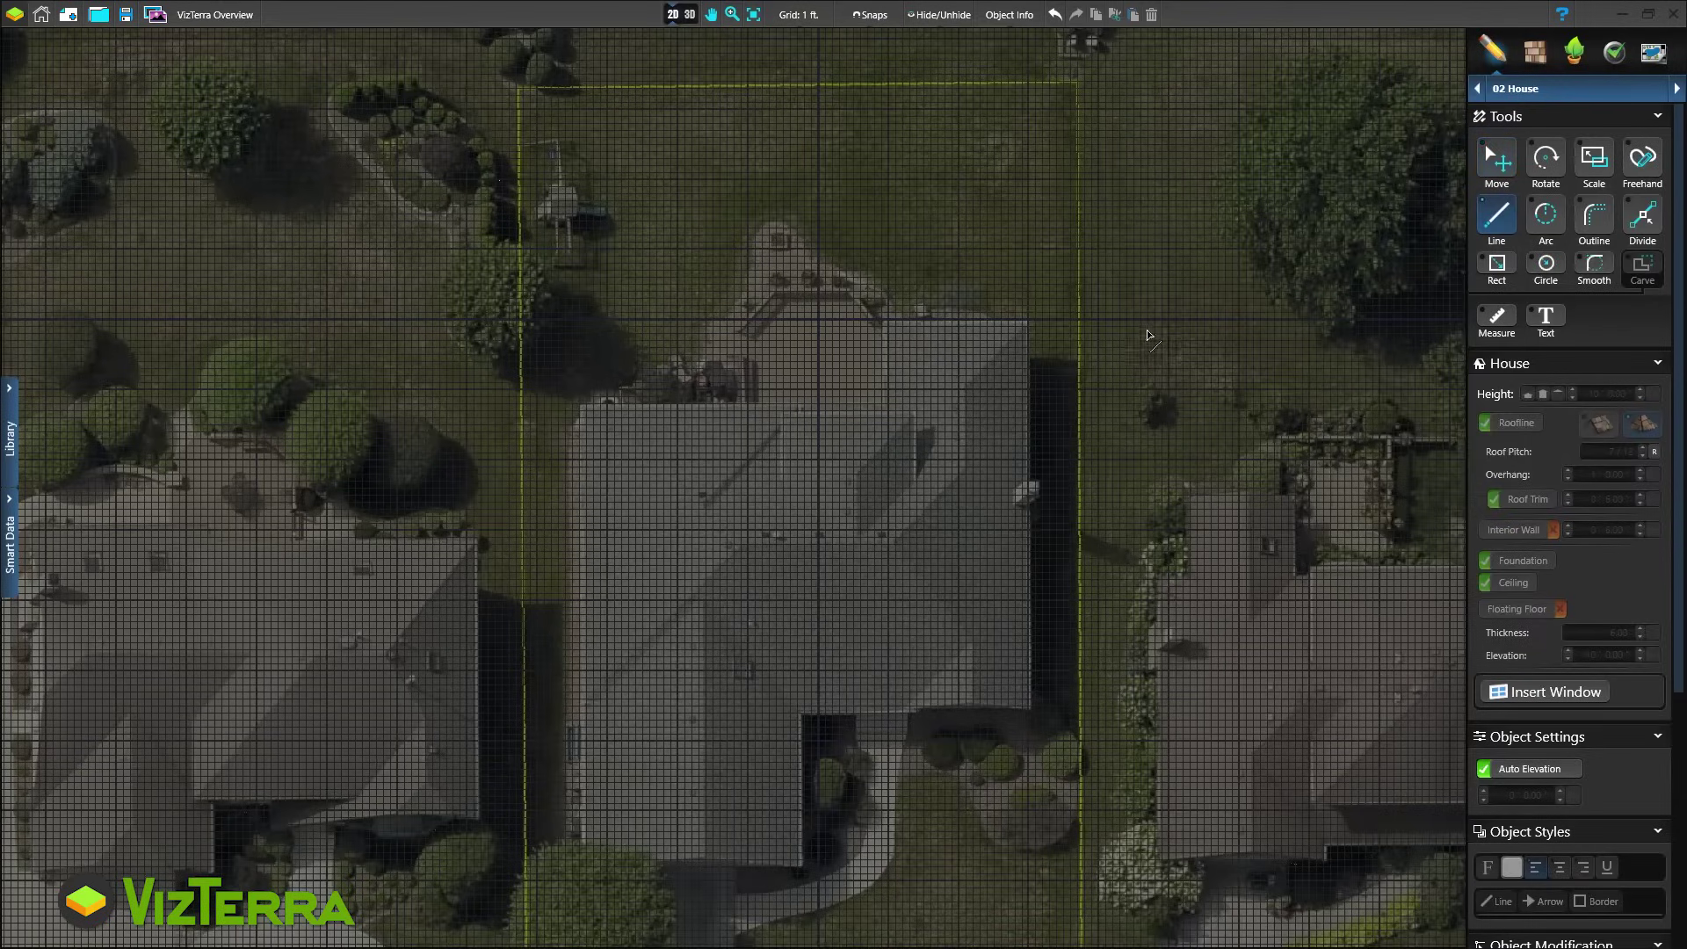
left_click(1029, 321)
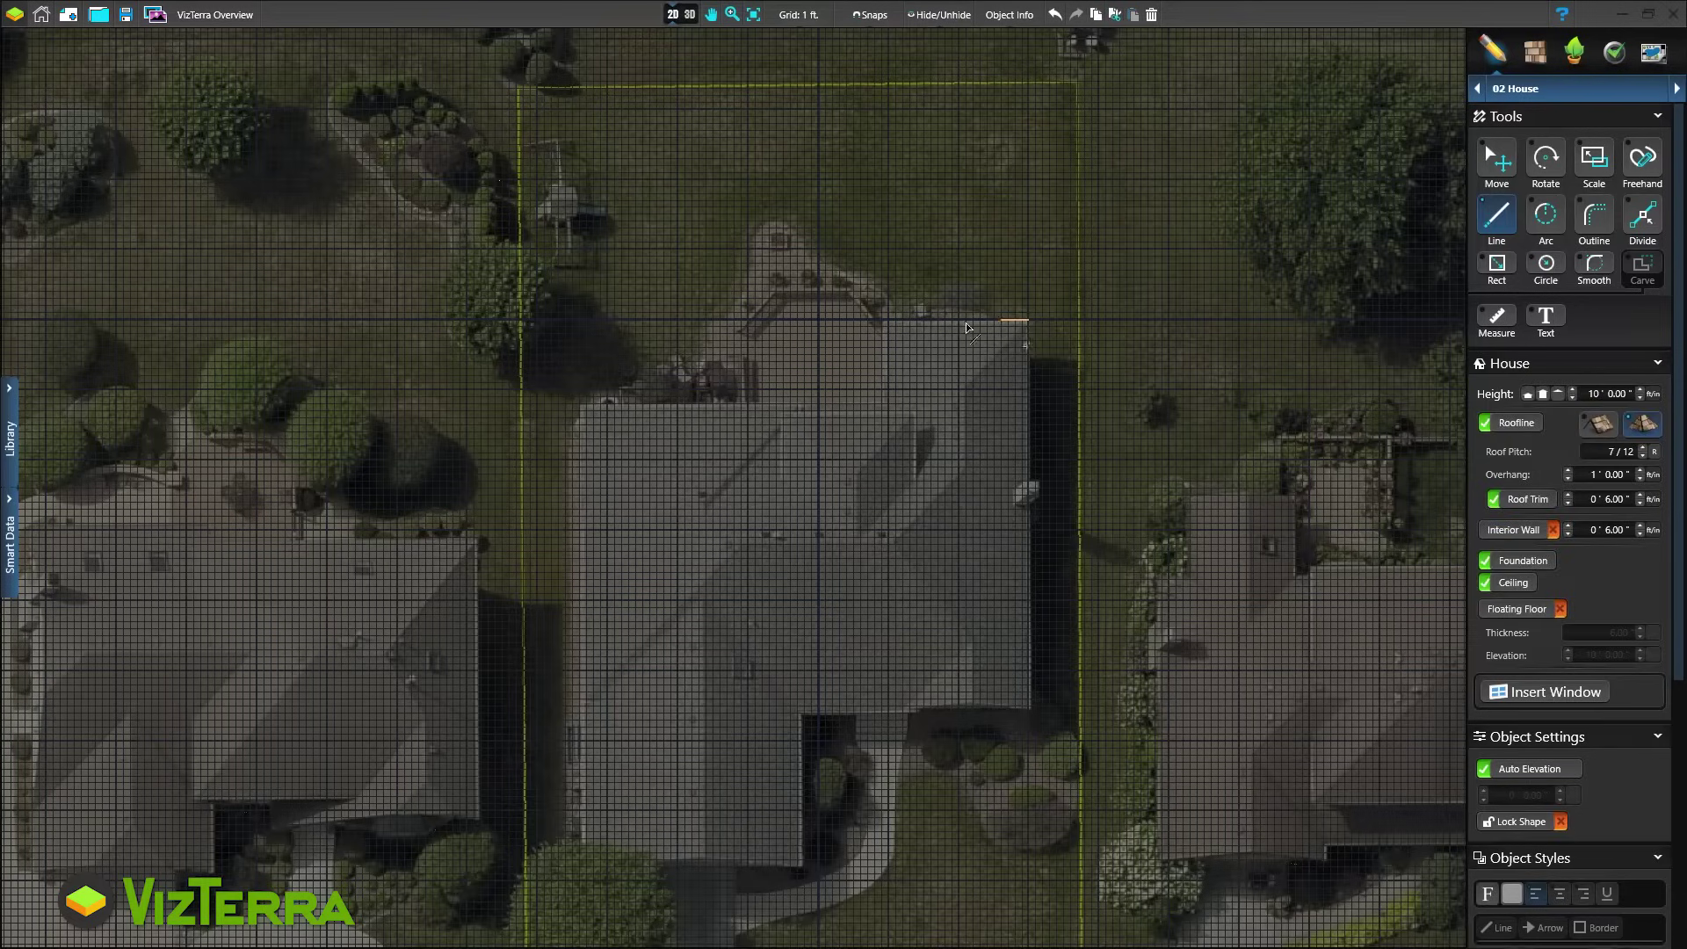
left_click(882, 319)
left_click(881, 404)
left_click(580, 405)
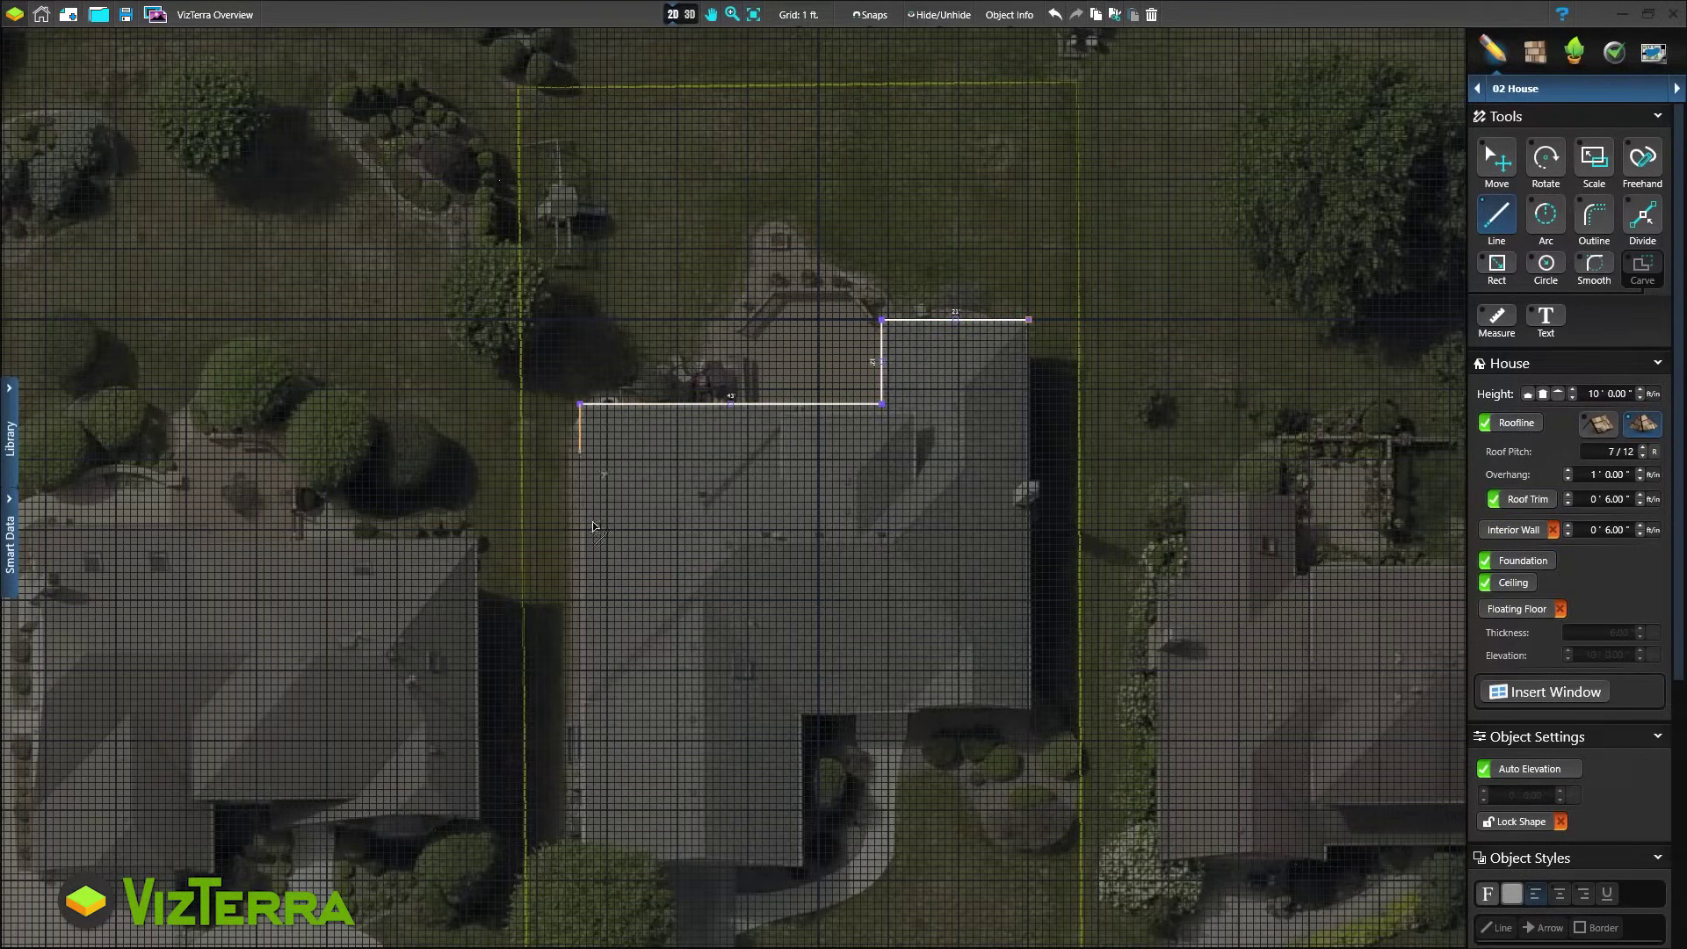
Trace the front notch and right edge to close the house outline, then view it in 3D
left_click(580, 866)
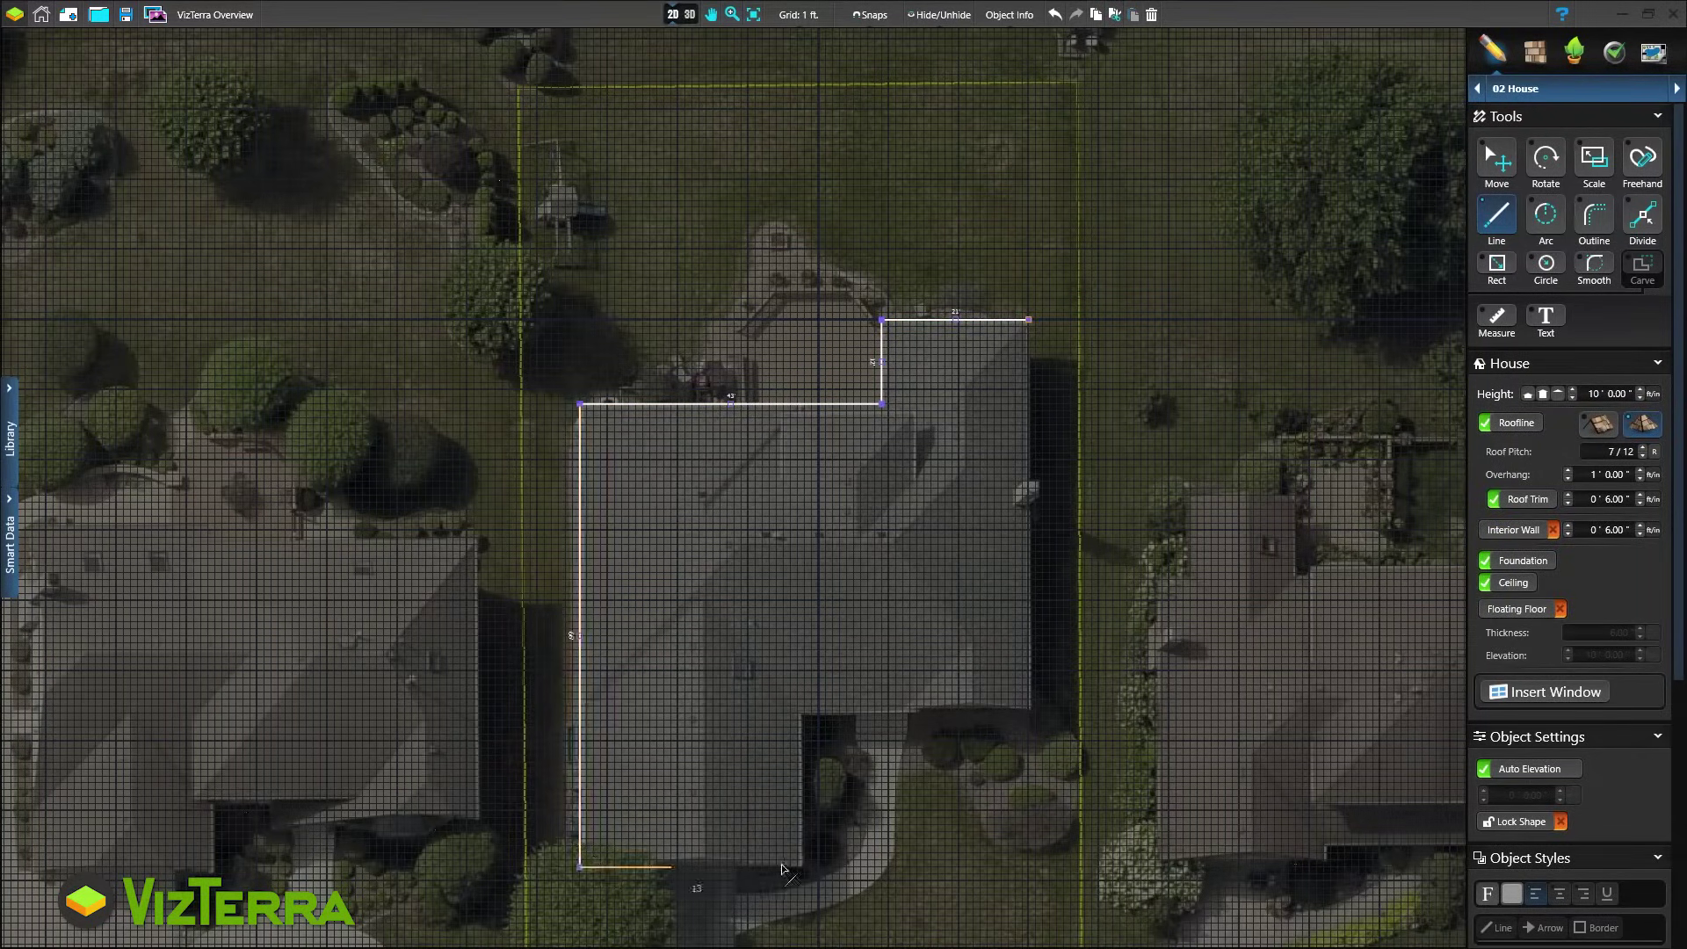
left_click(804, 866)
left_click(804, 705)
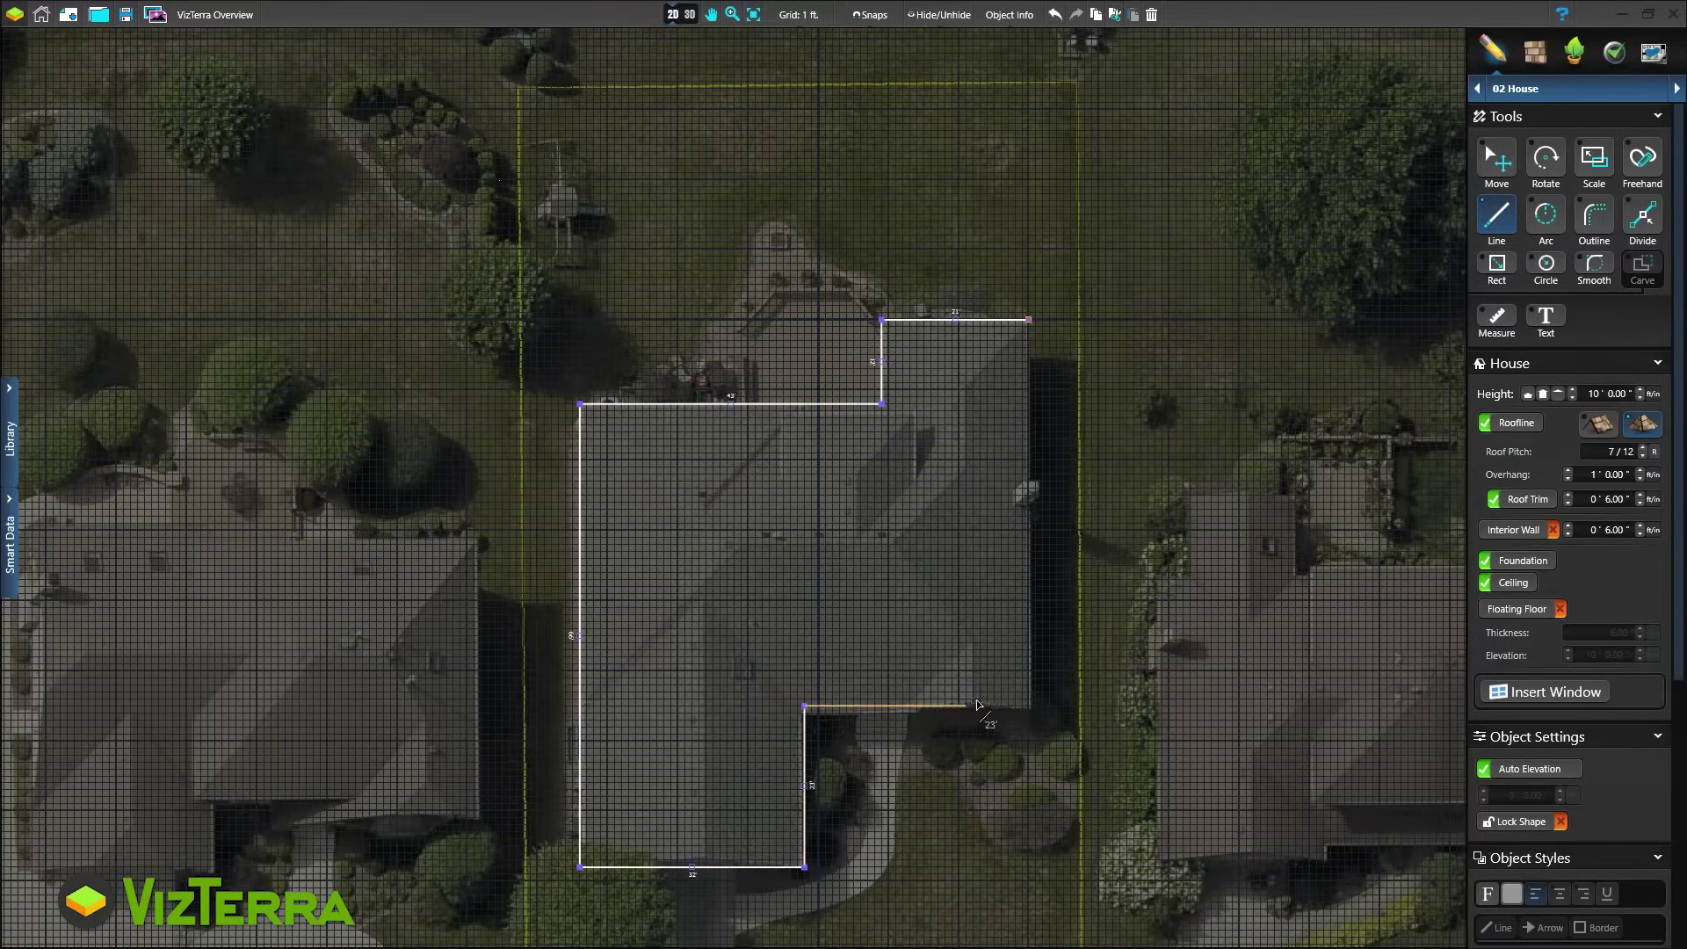
left_click(1030, 705)
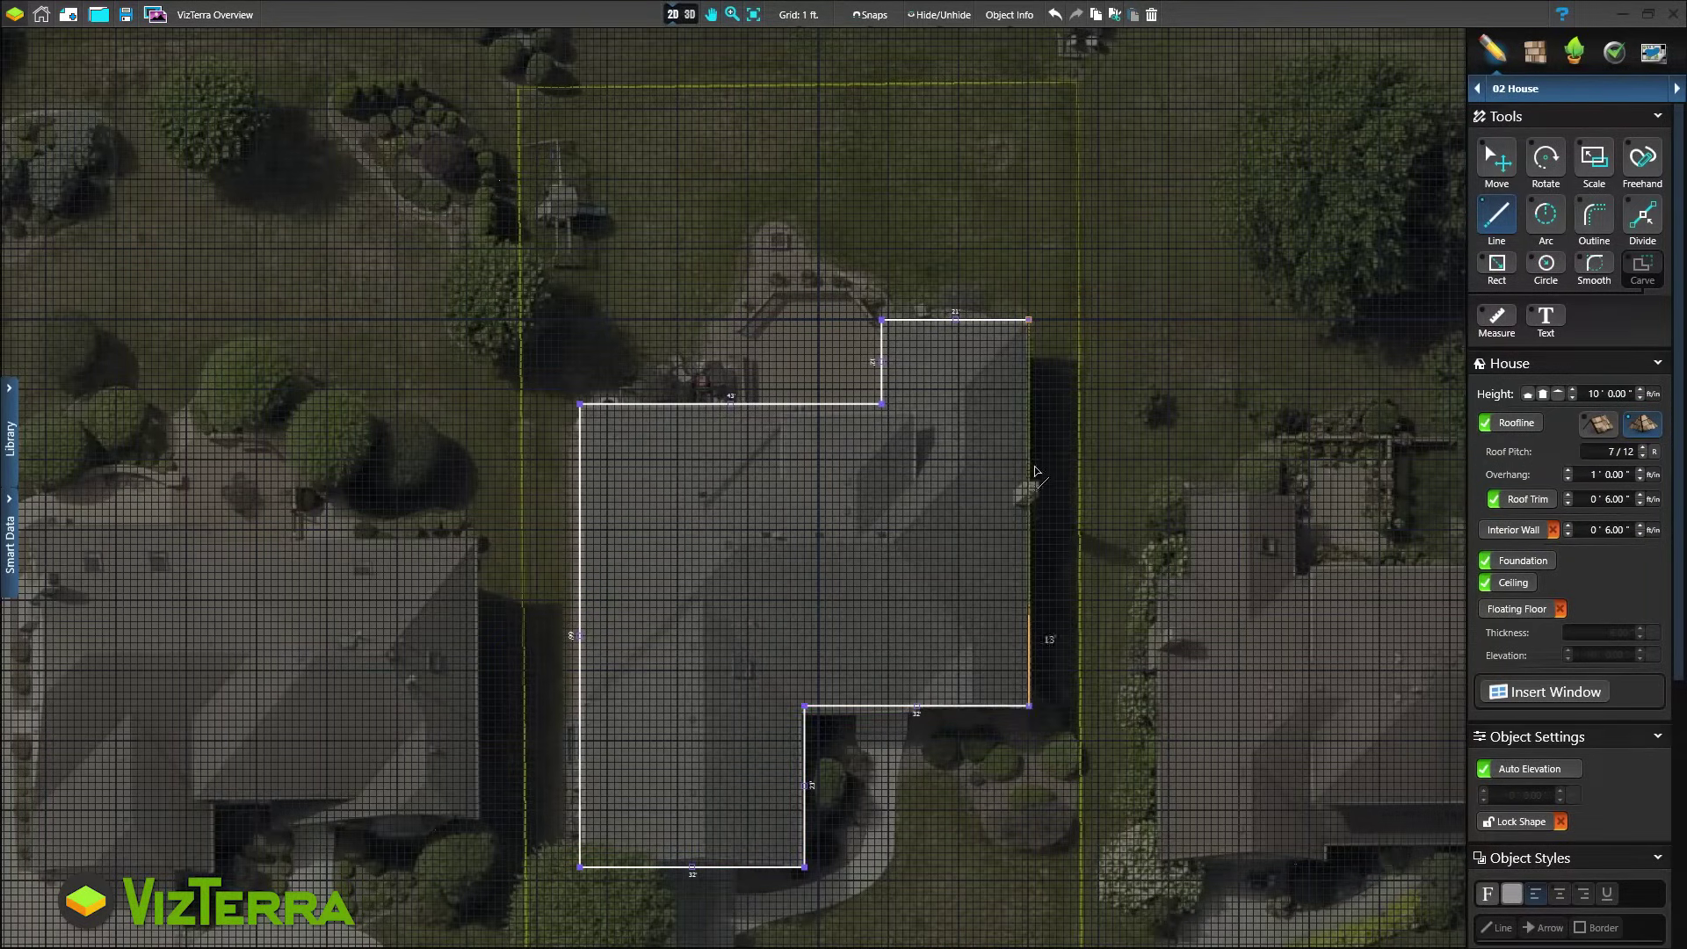
left_click(1029, 320)
left_click(689, 15)
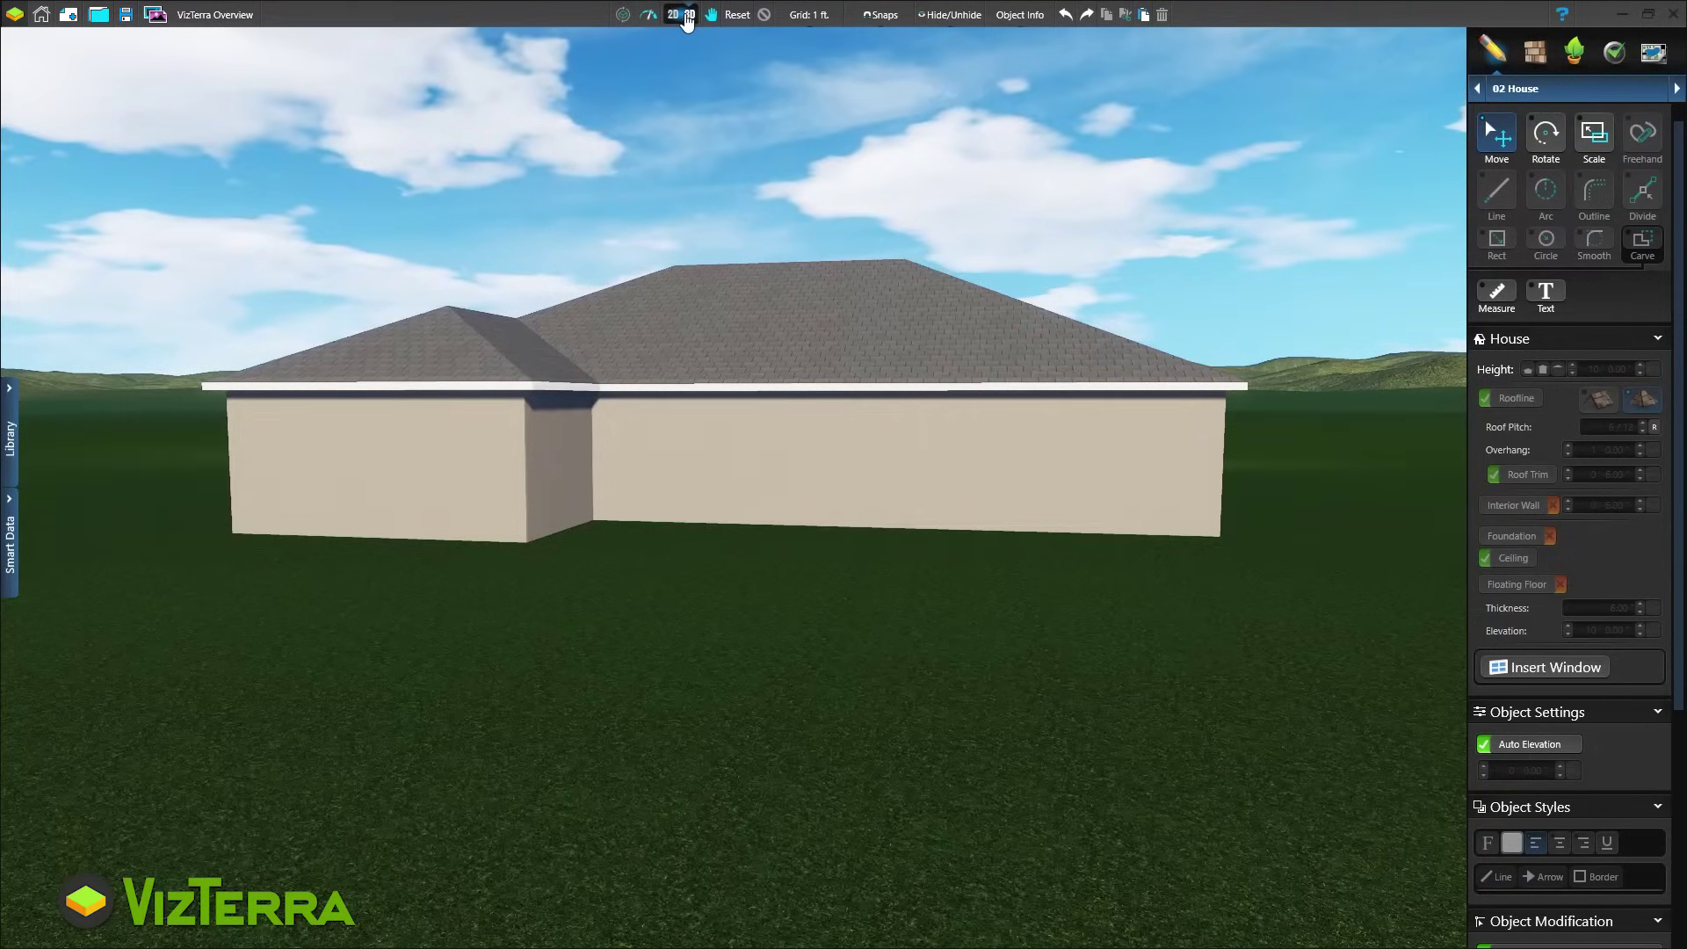
Back in 2D, outline a recessed section from the top-right corner into the house
left_click(673, 15)
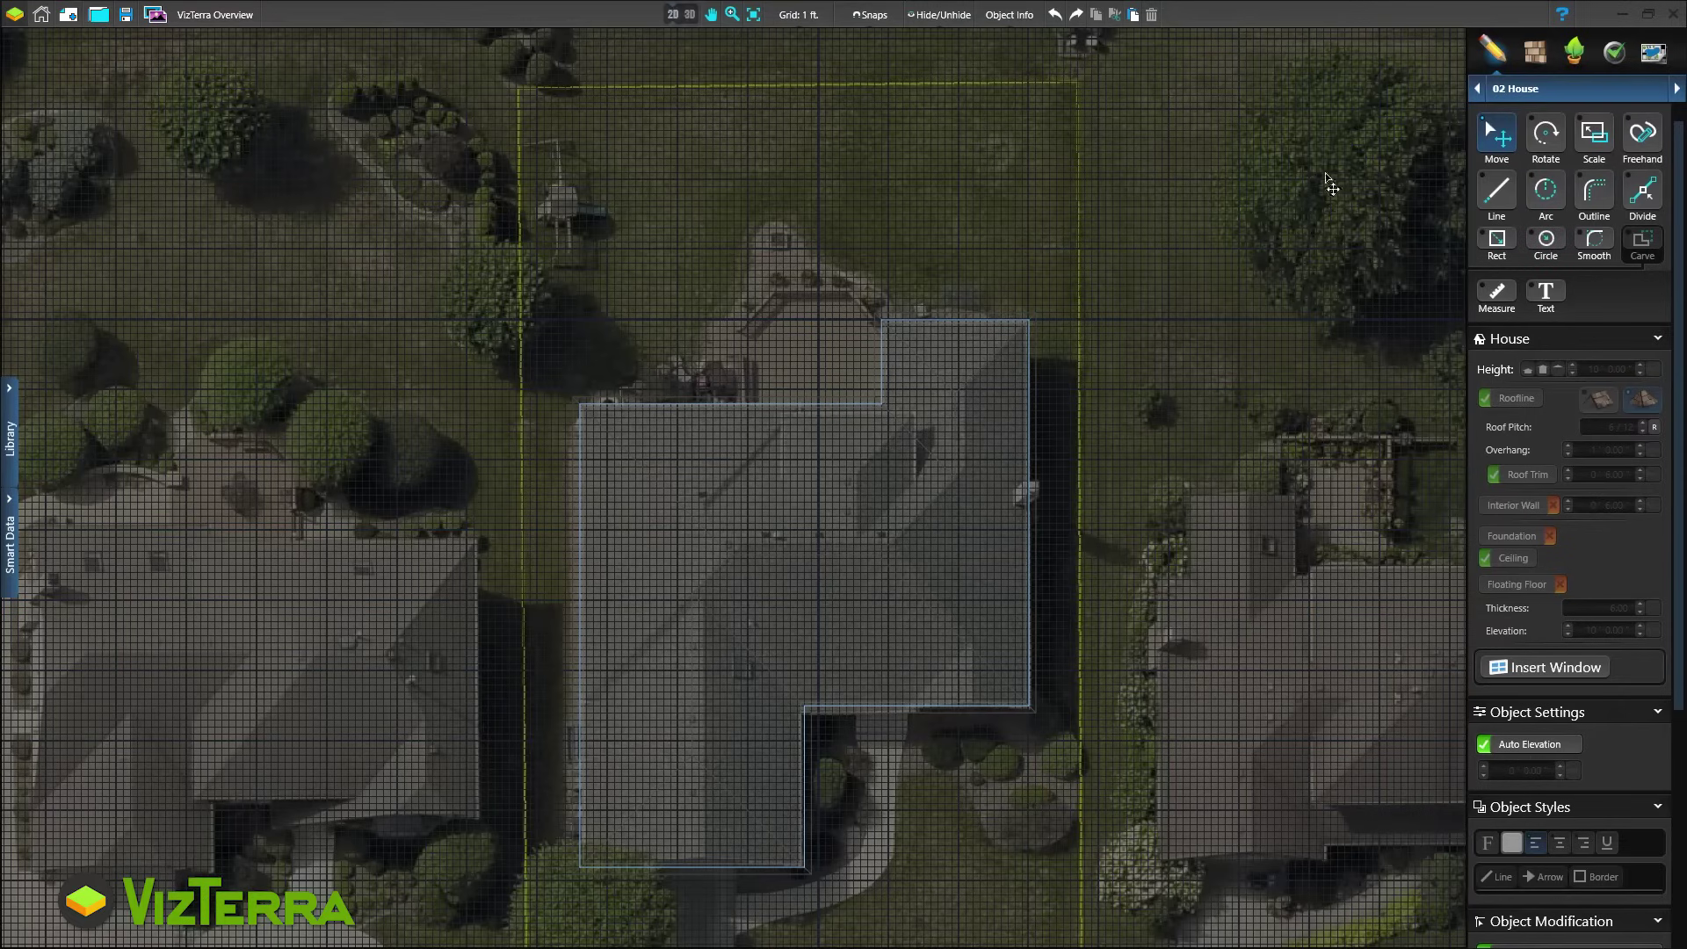
left_click(1035, 322)
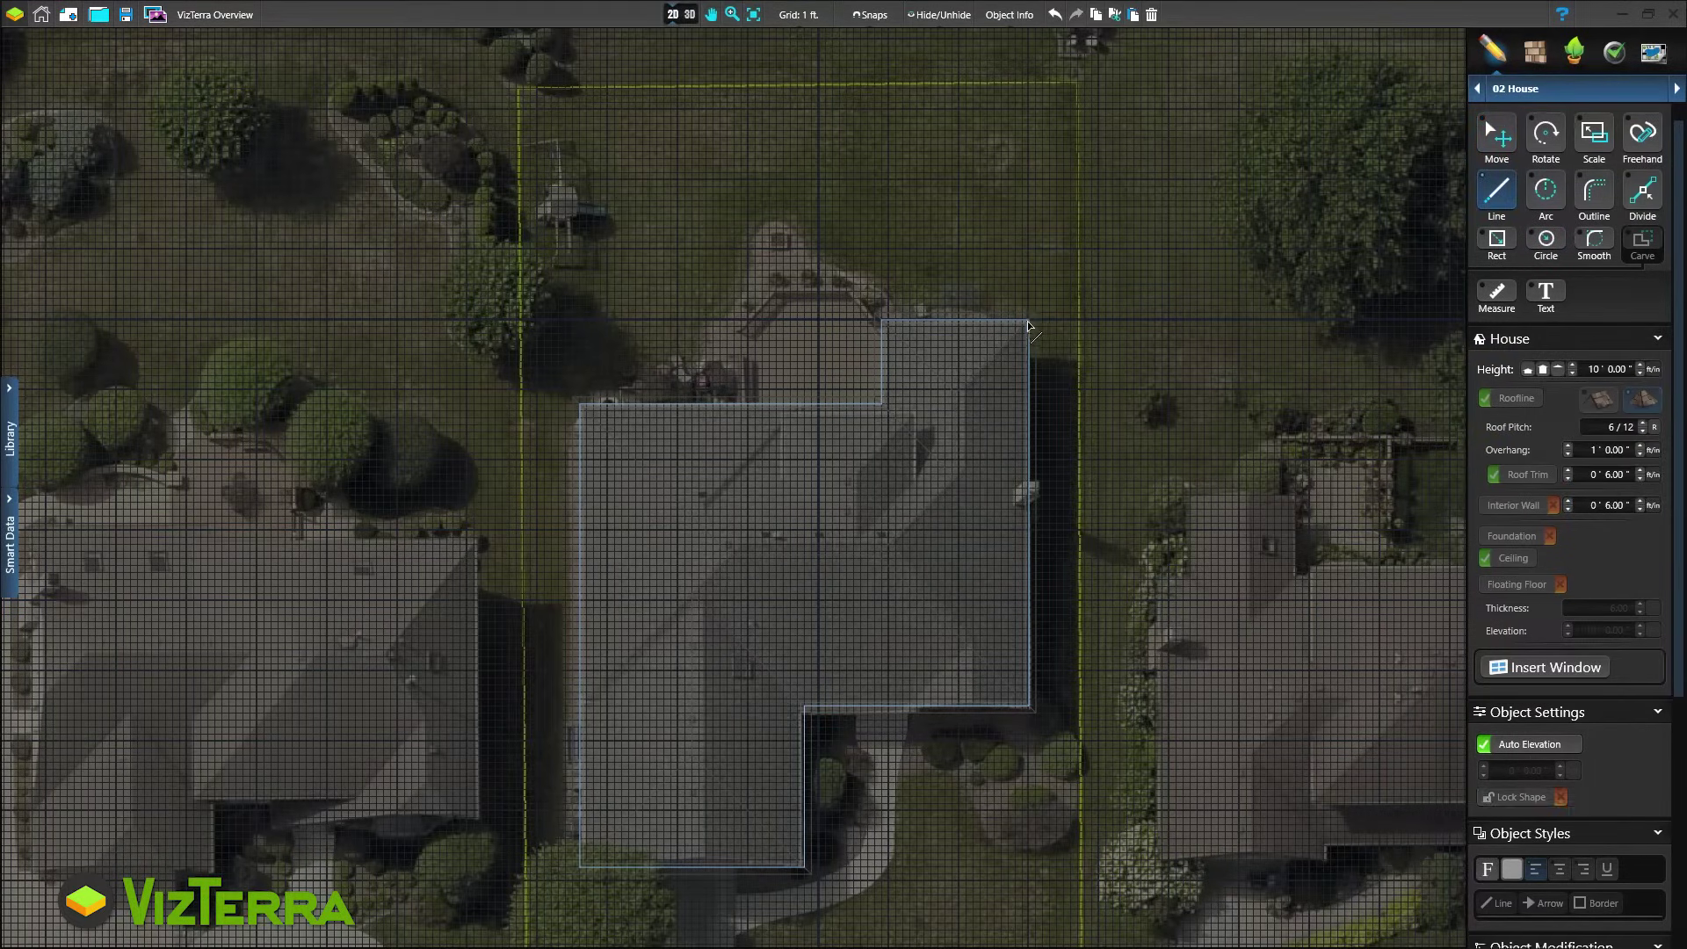
left_click(882, 322)
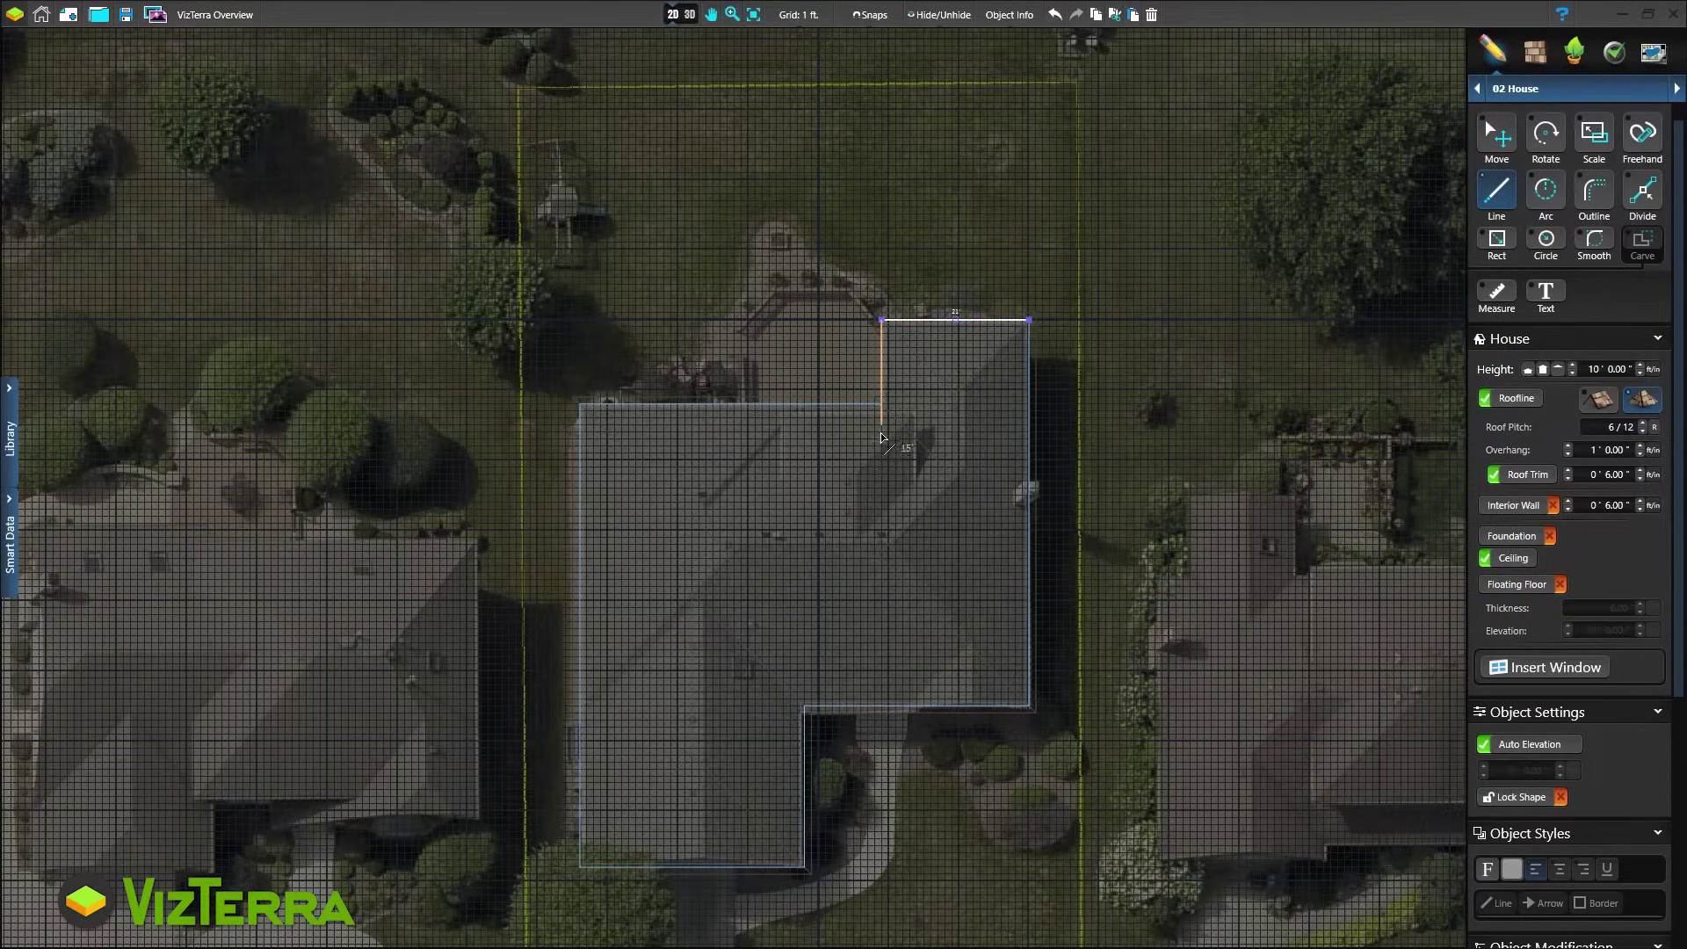
left_click(883, 476)
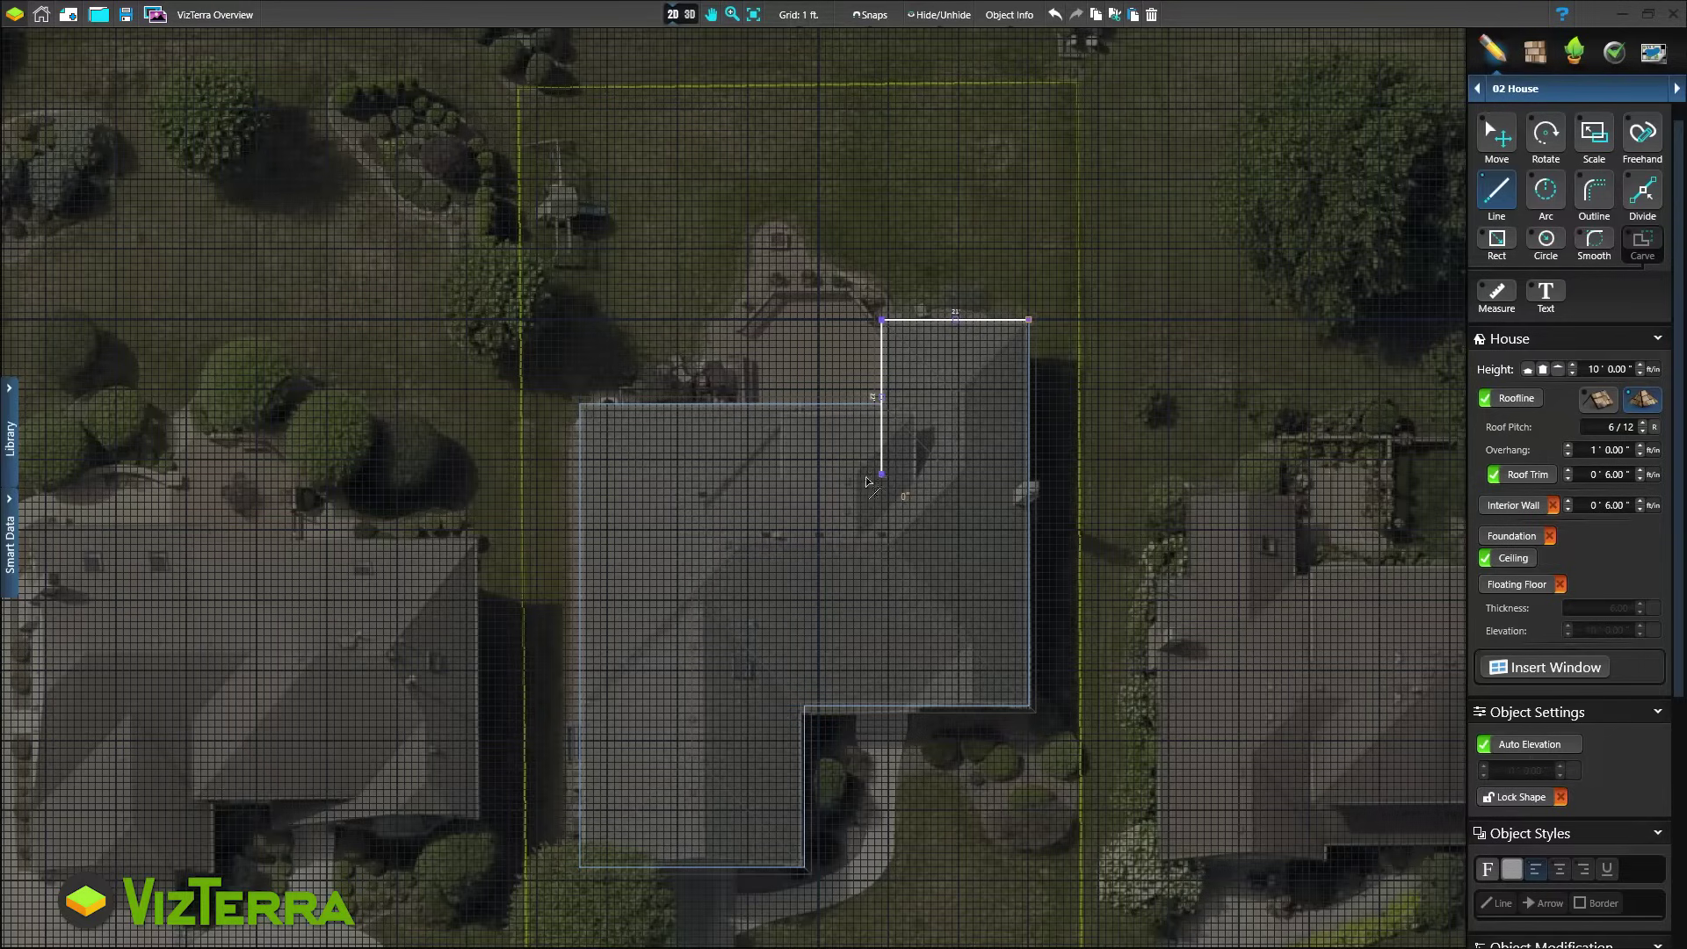
left_click(713, 476)
left_click(714, 405)
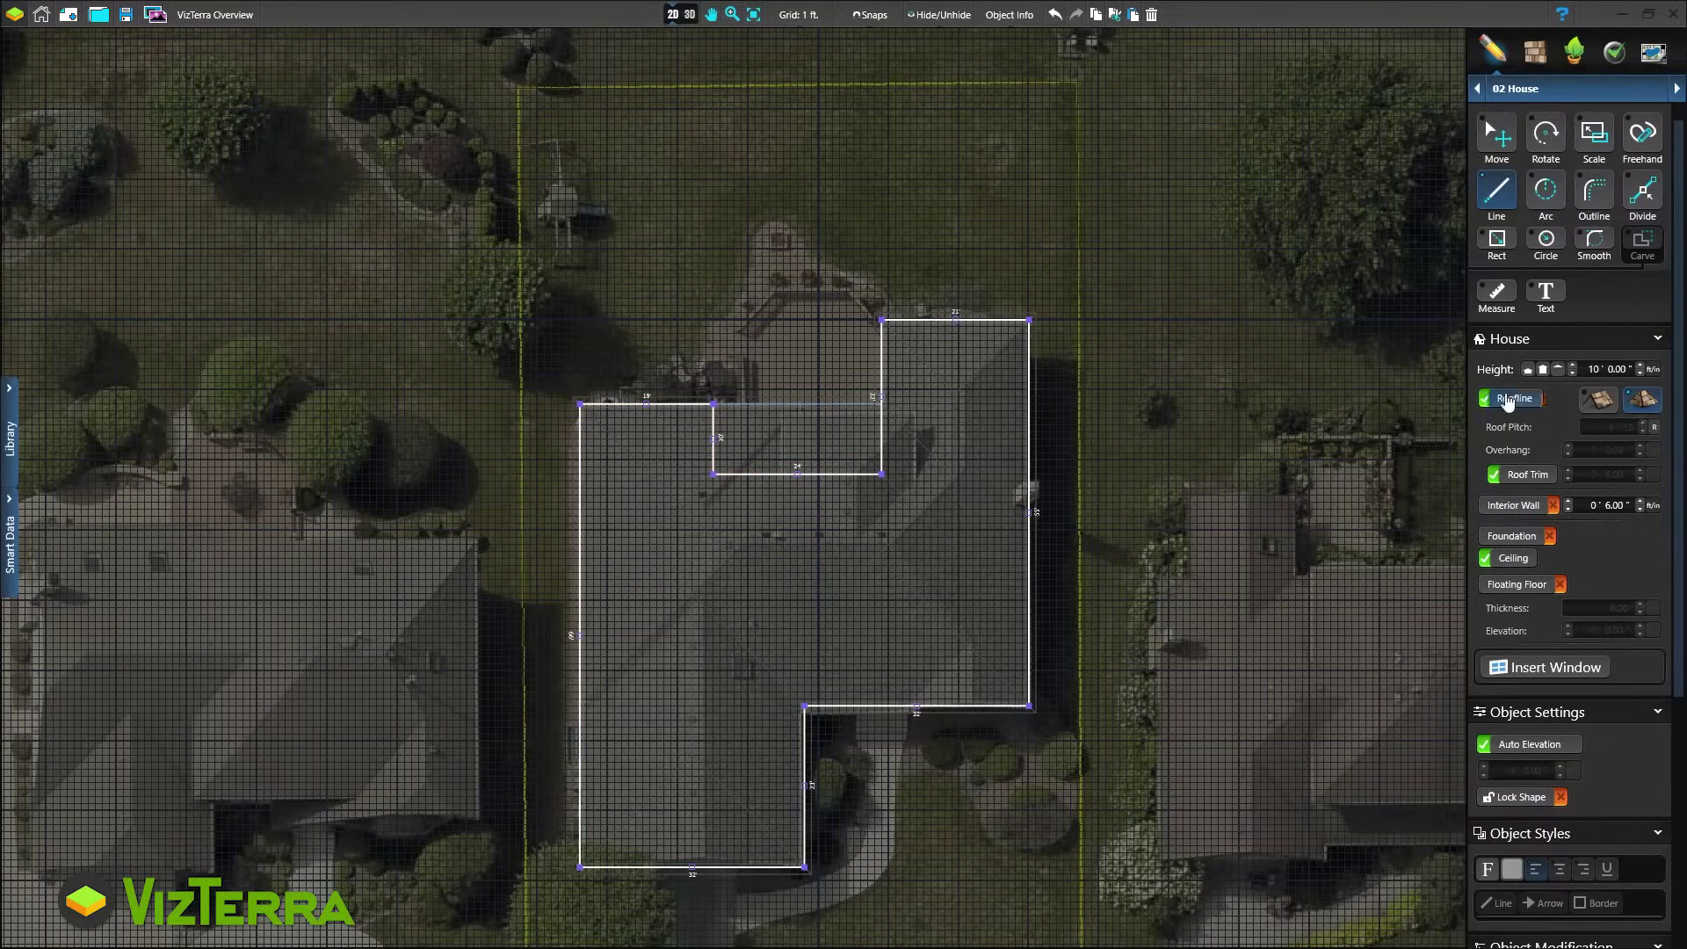
Enable interior walls, turn off the foundation, set height to 1 inch and enter elevation 0
left_click(828, 409)
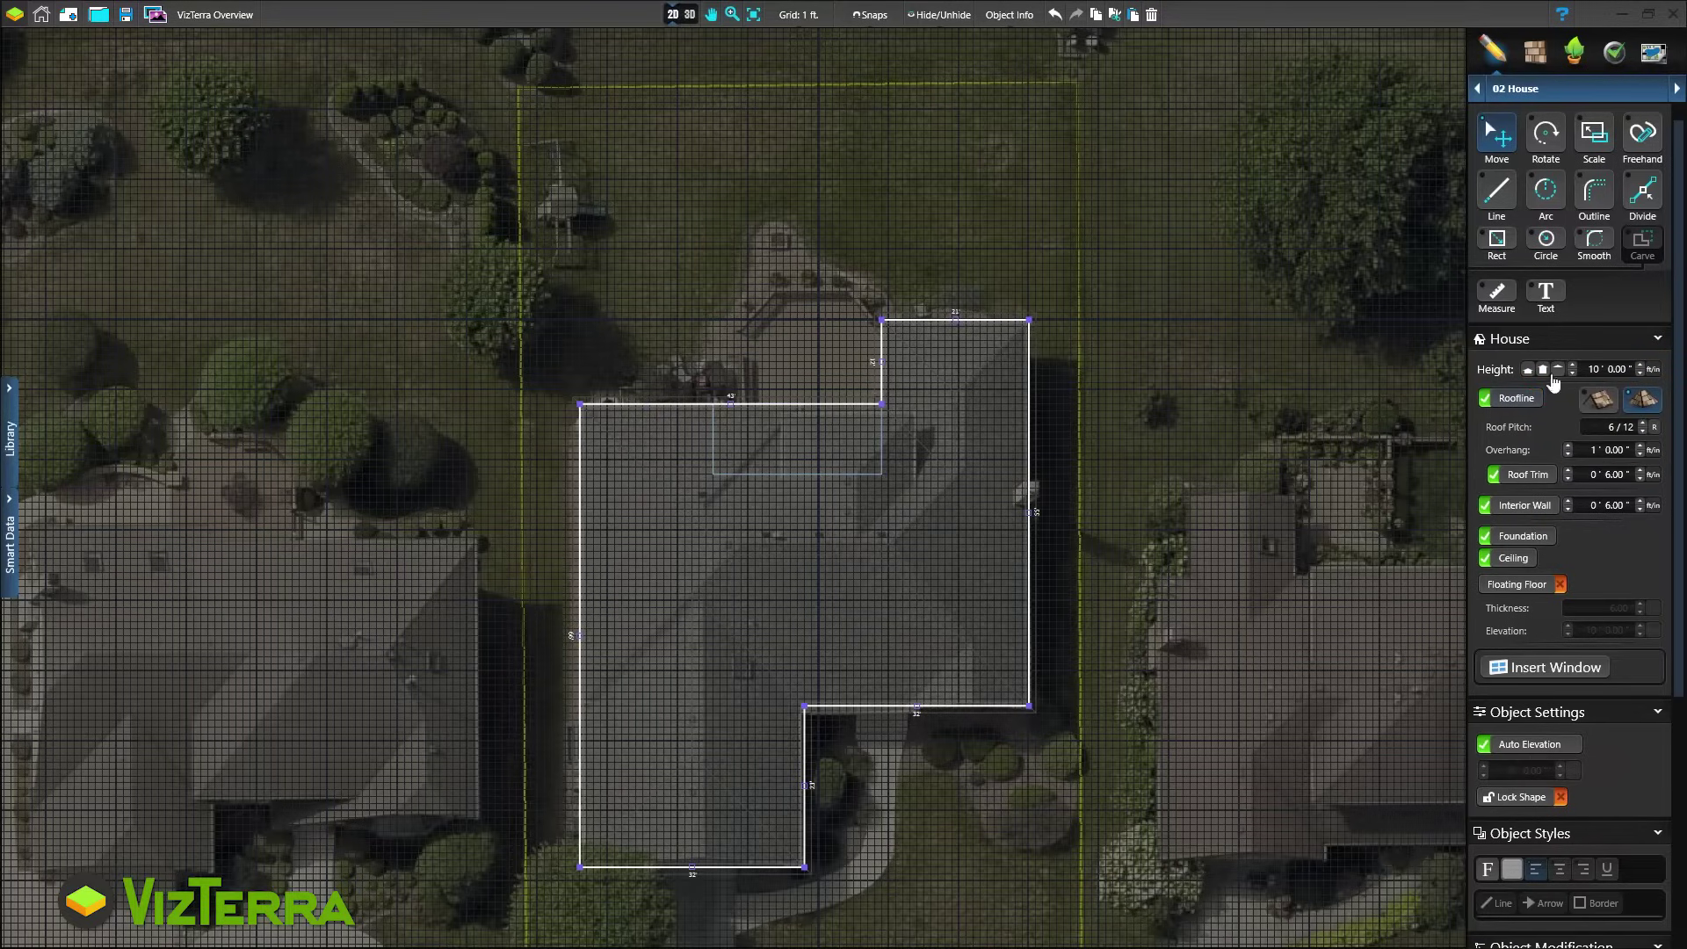
left_click(1485, 535)
left_click(1621, 369)
key("Return")
type("0")
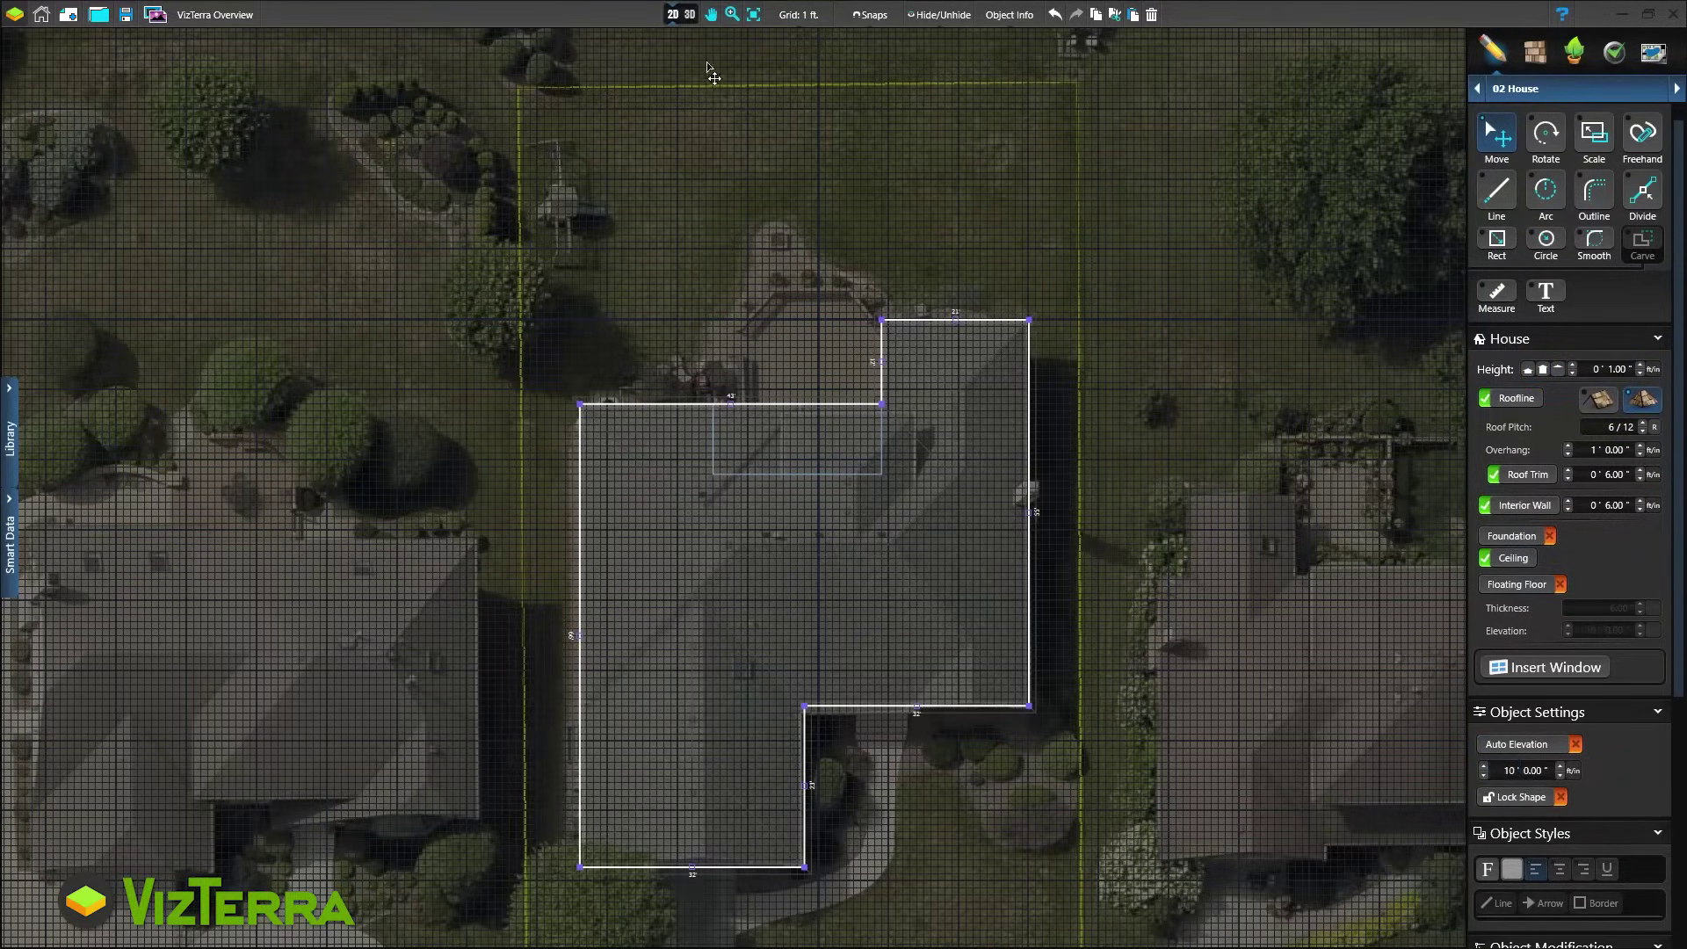
In 3D, change the left wing's roof to a gable
left_click(687, 15)
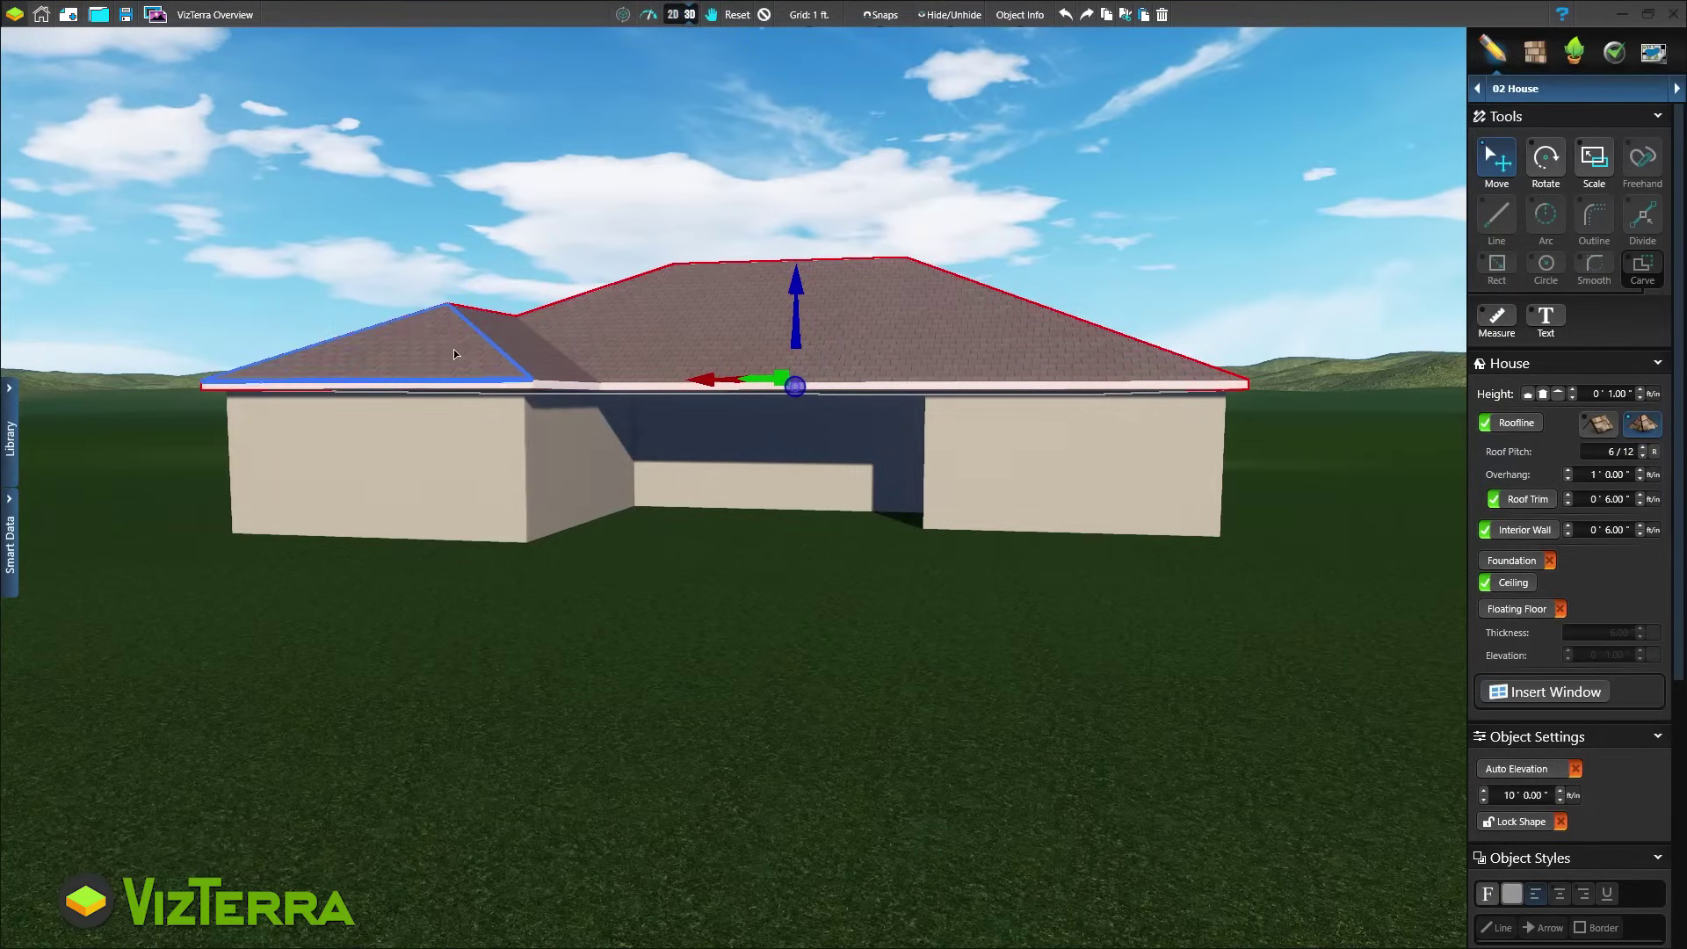
left_click(453, 349)
left_click(1599, 423)
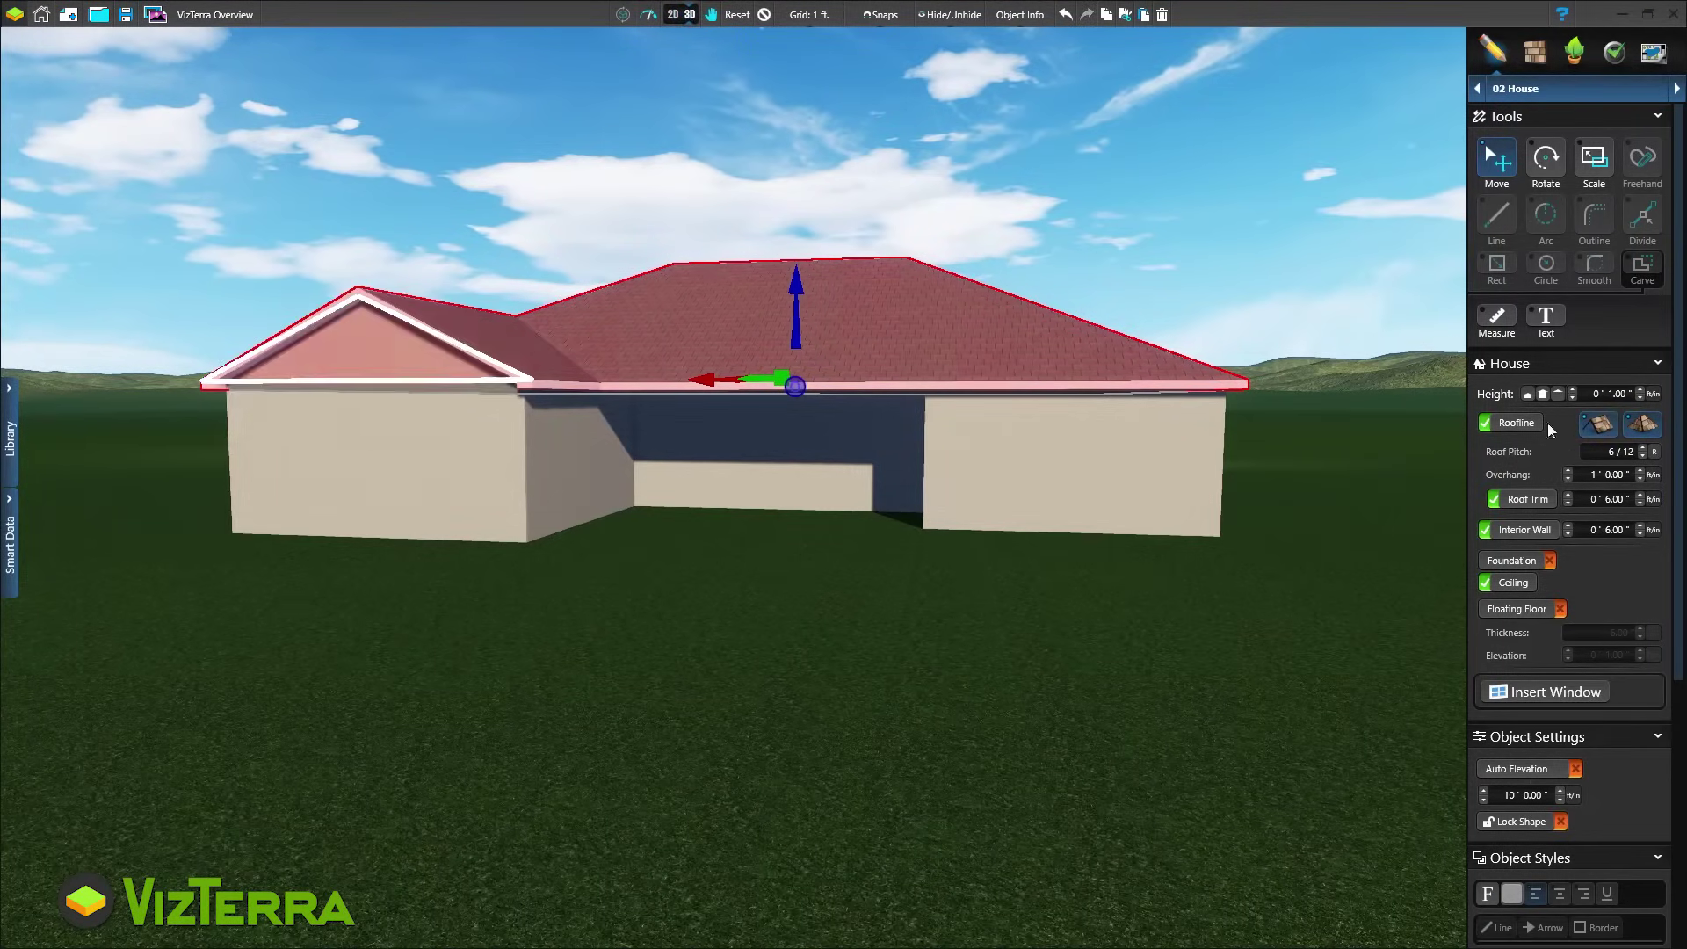
left_click(763, 15)
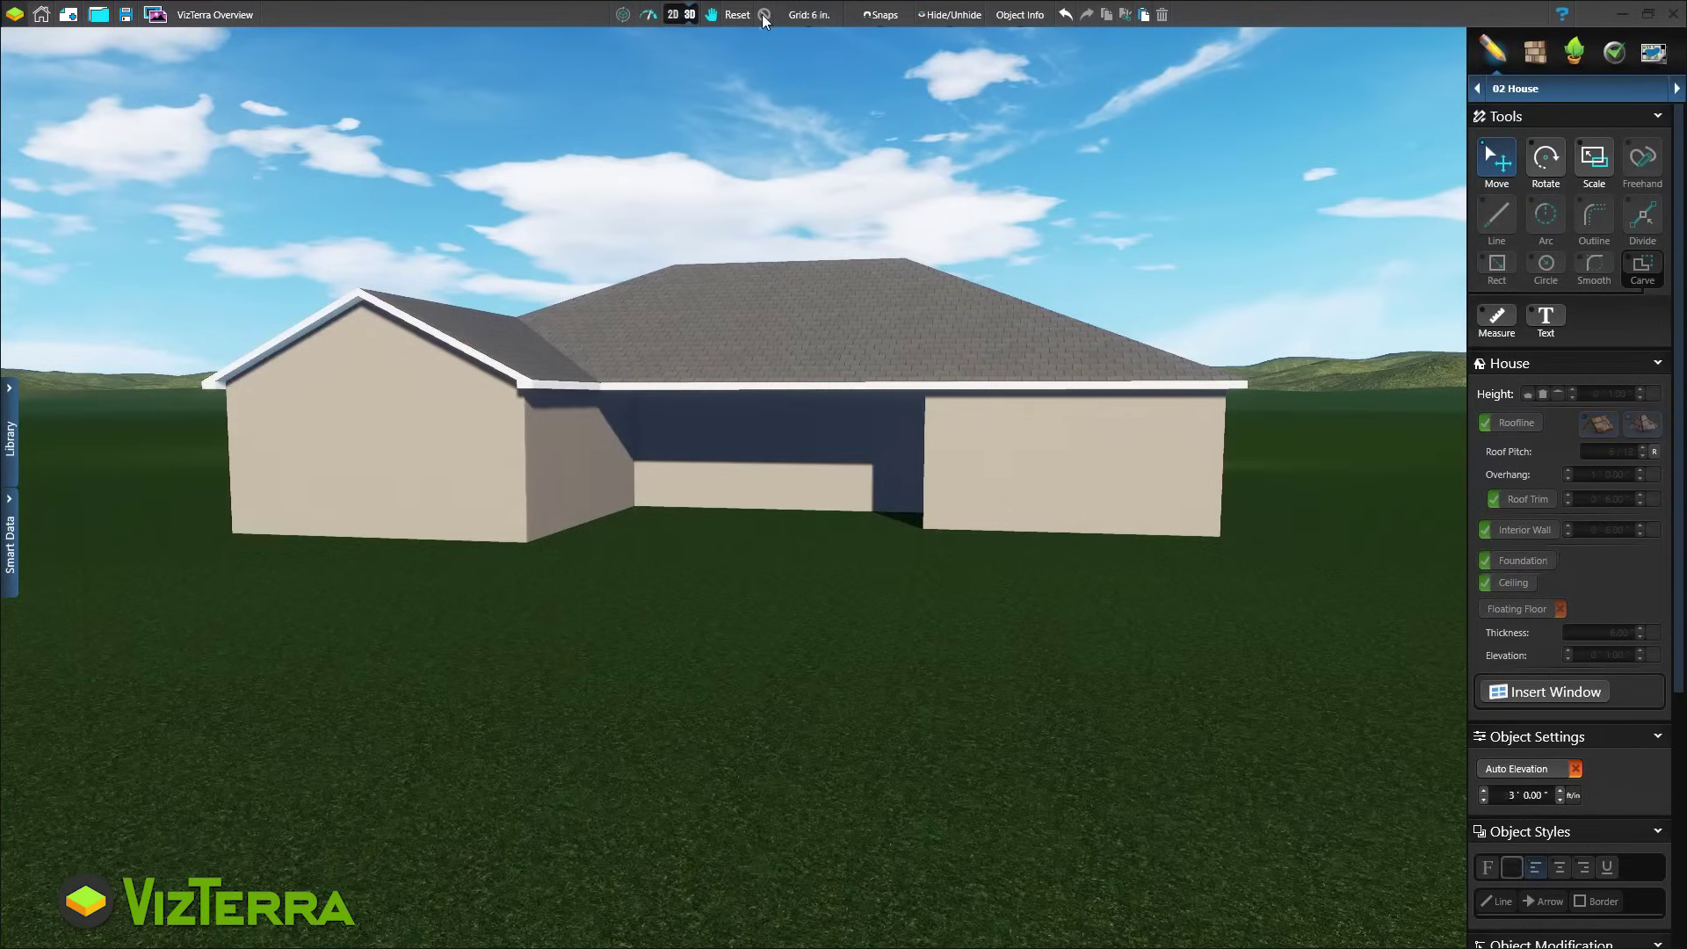
Insert a standard window on the house wall
left_click(1544, 693)
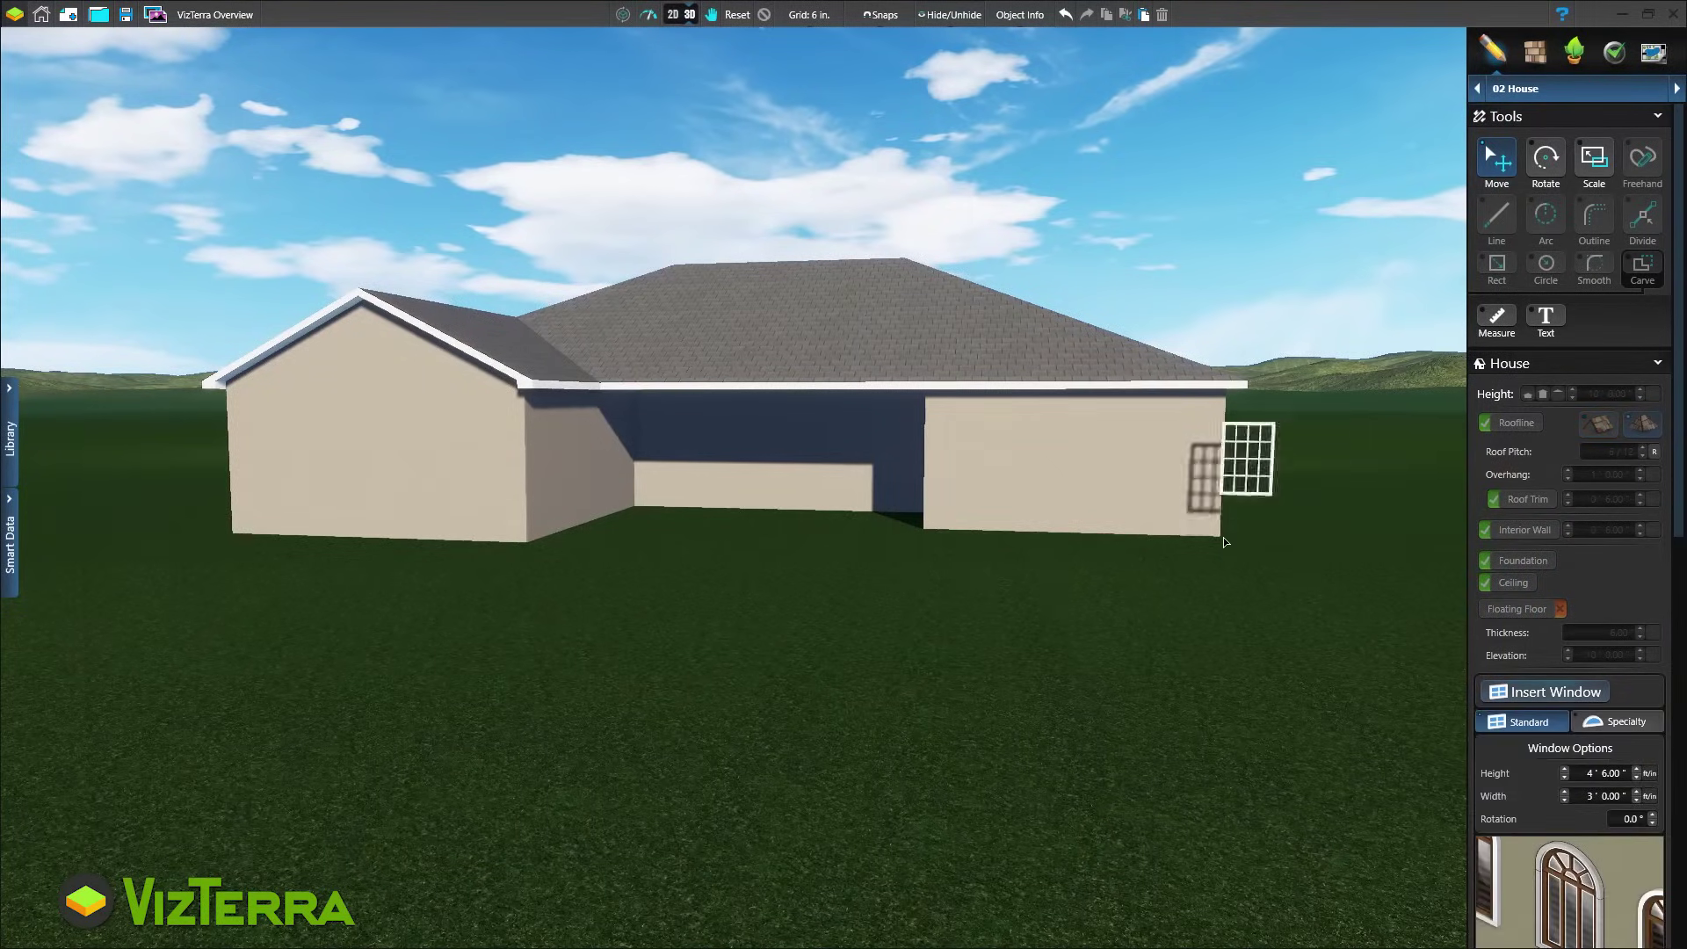
left_click(1165, 511)
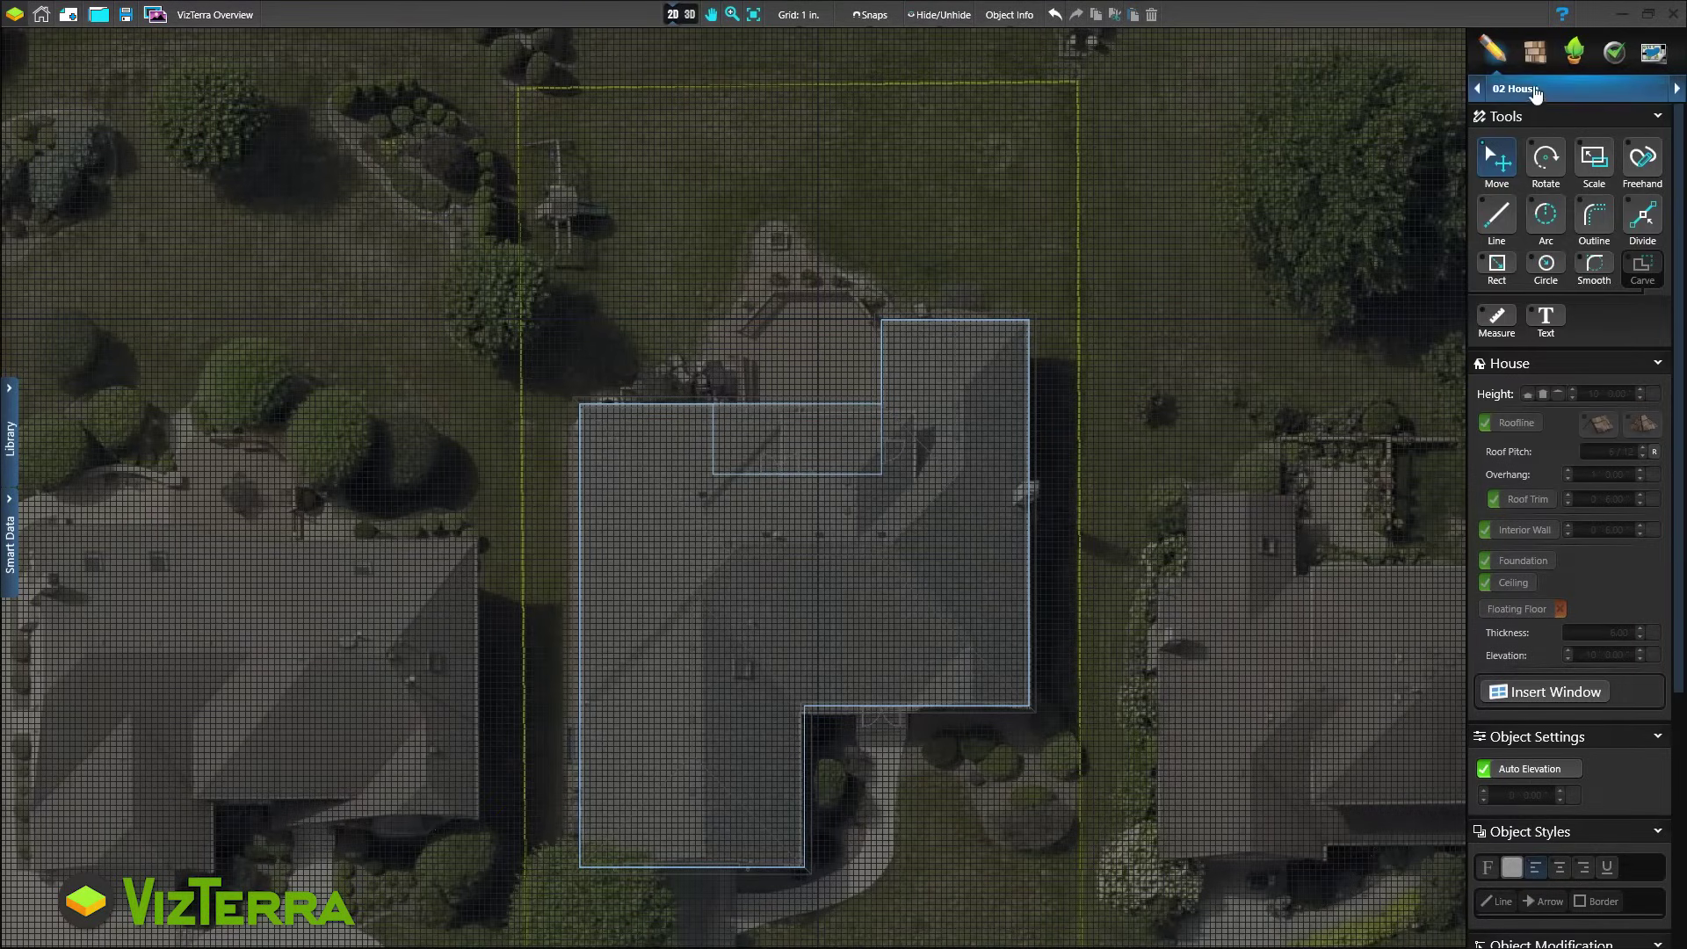
In the walls and fences section, draw the yard boundary from beside the house around the back yard
left_click(1564, 88)
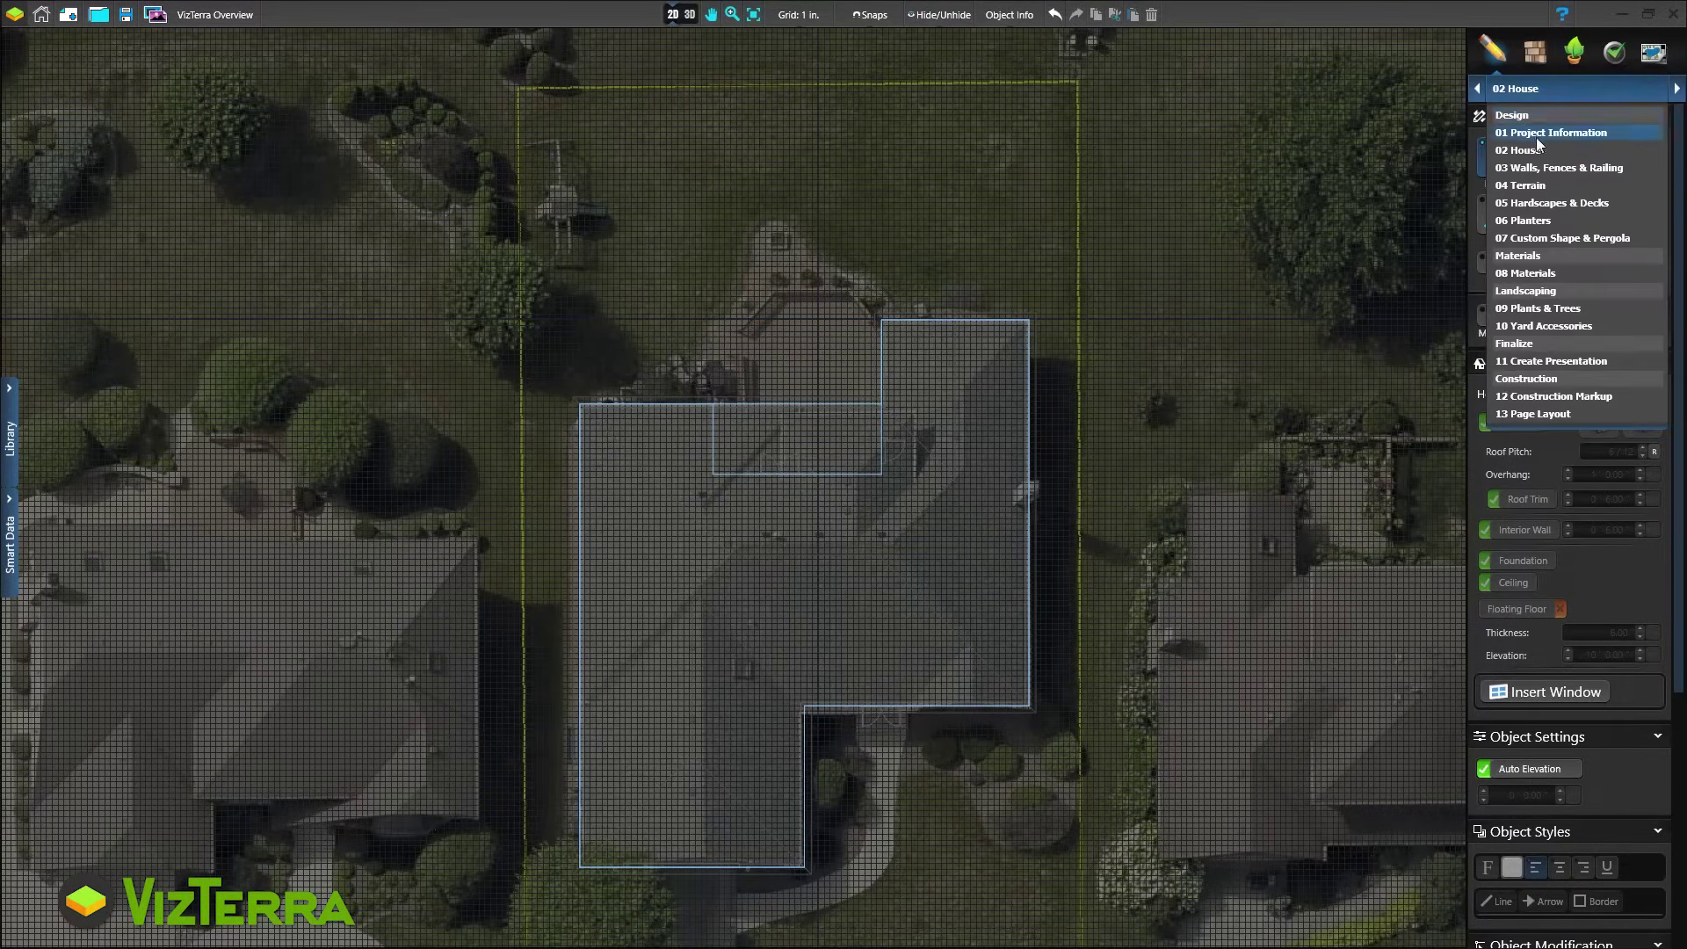
left_click(1546, 166)
left_click(1499, 215)
left_click(580, 601)
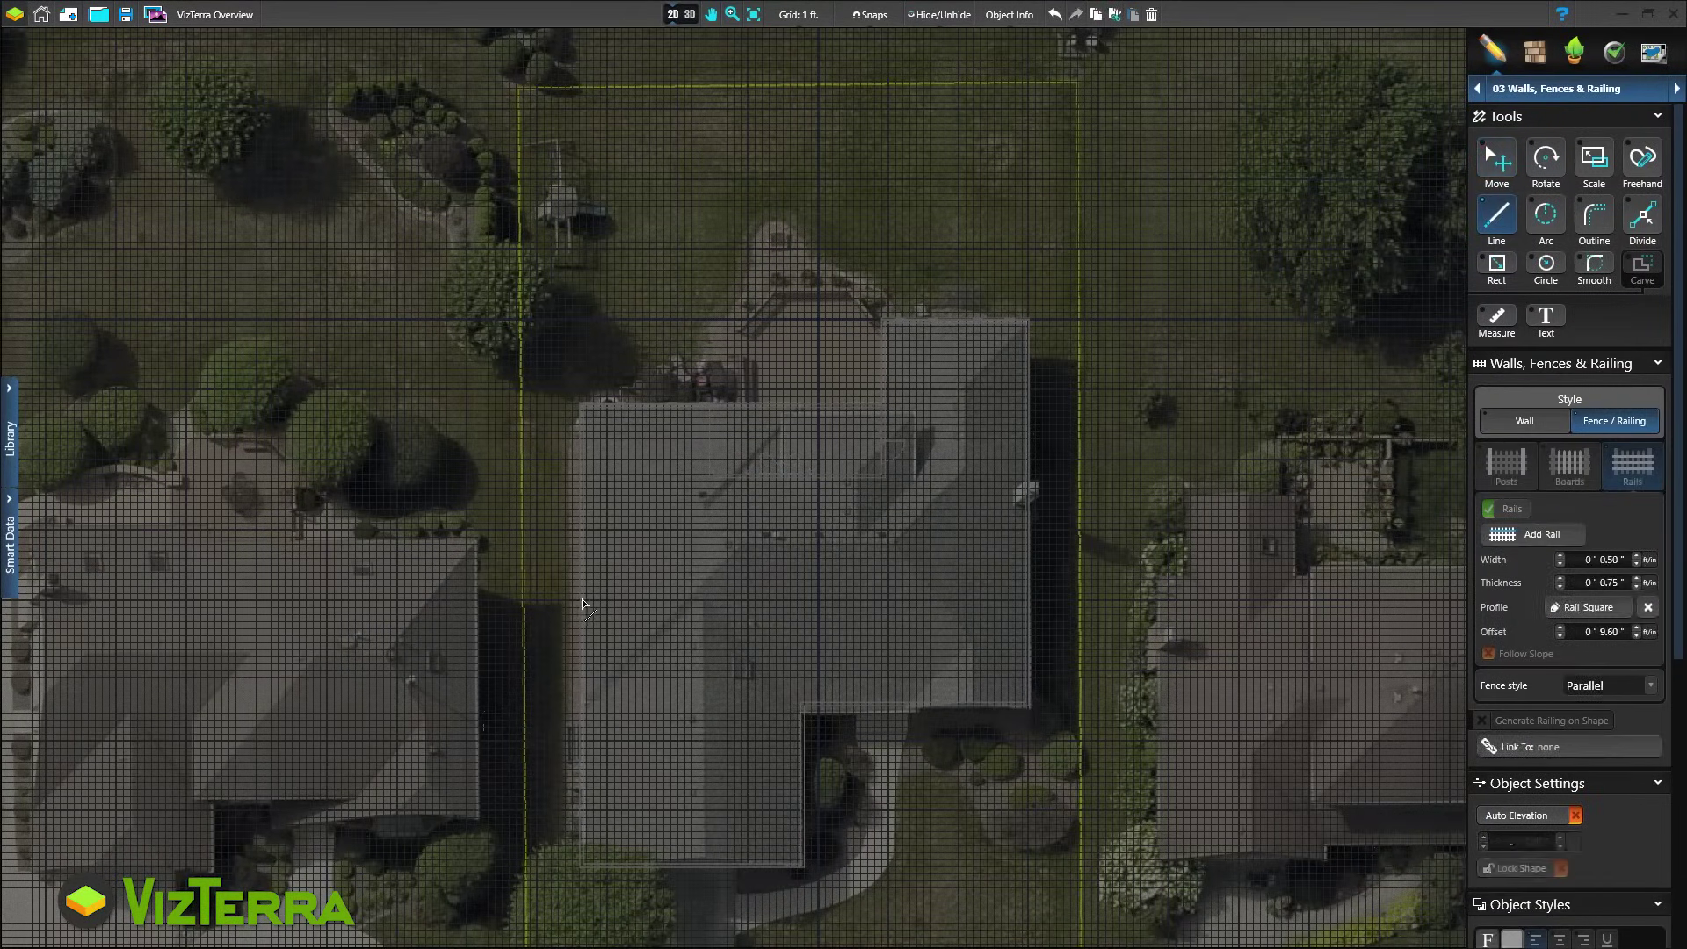
left_click(523, 601)
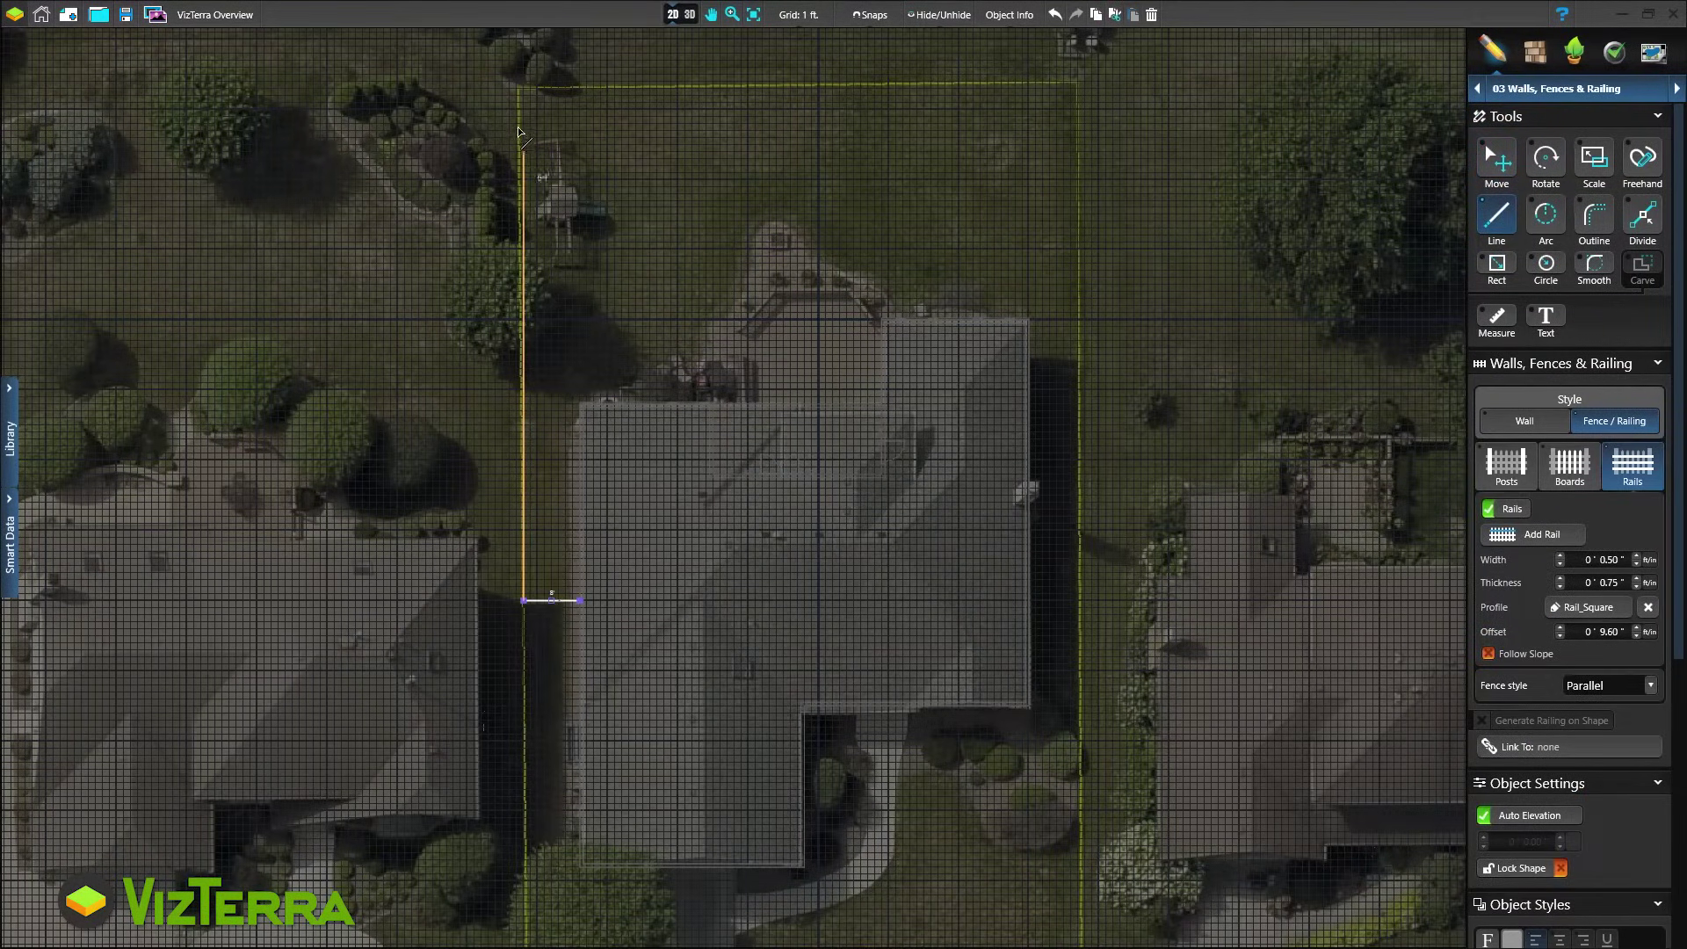
left_click(524, 88)
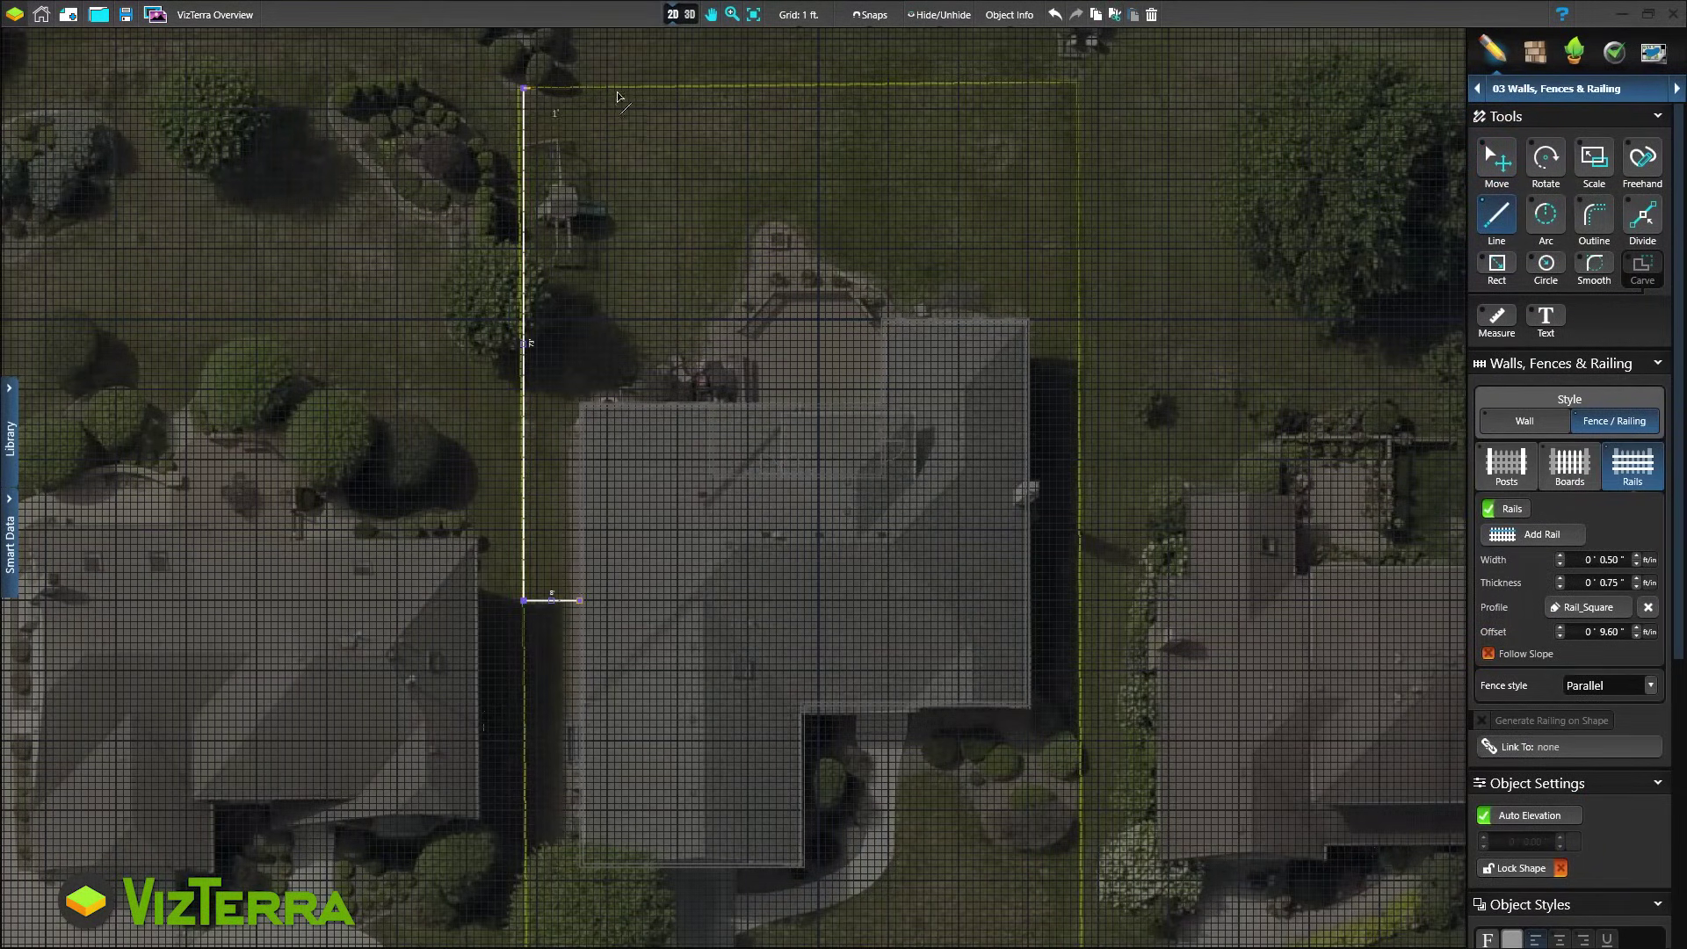
left_click(1078, 88)
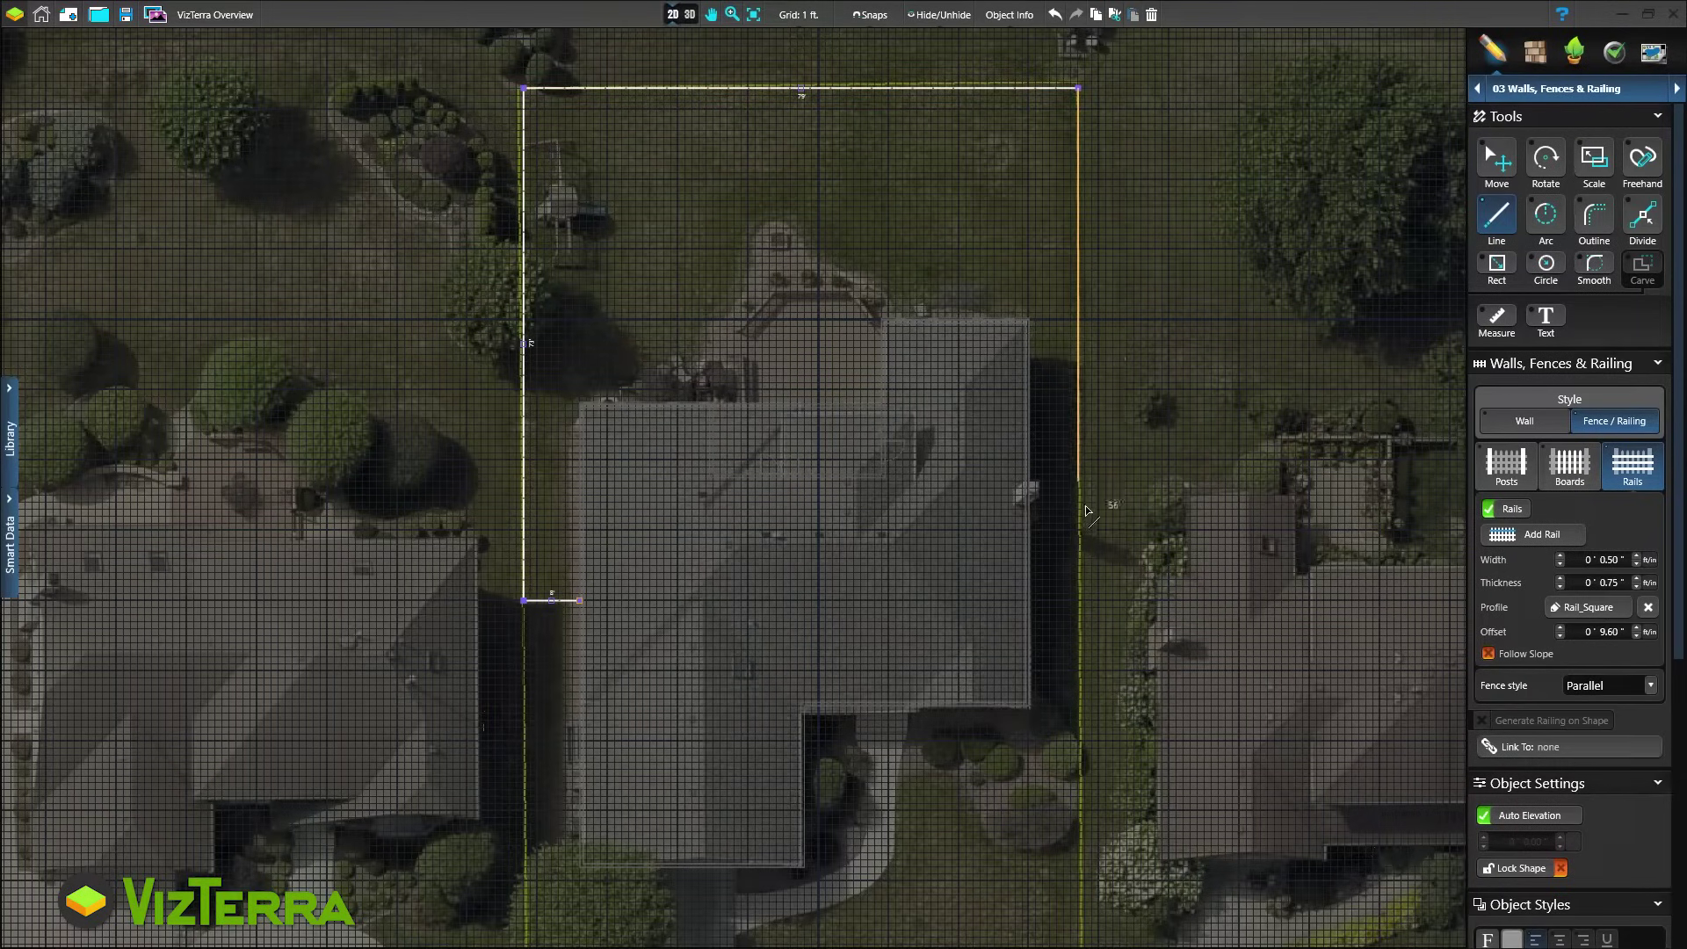
left_click(1078, 551)
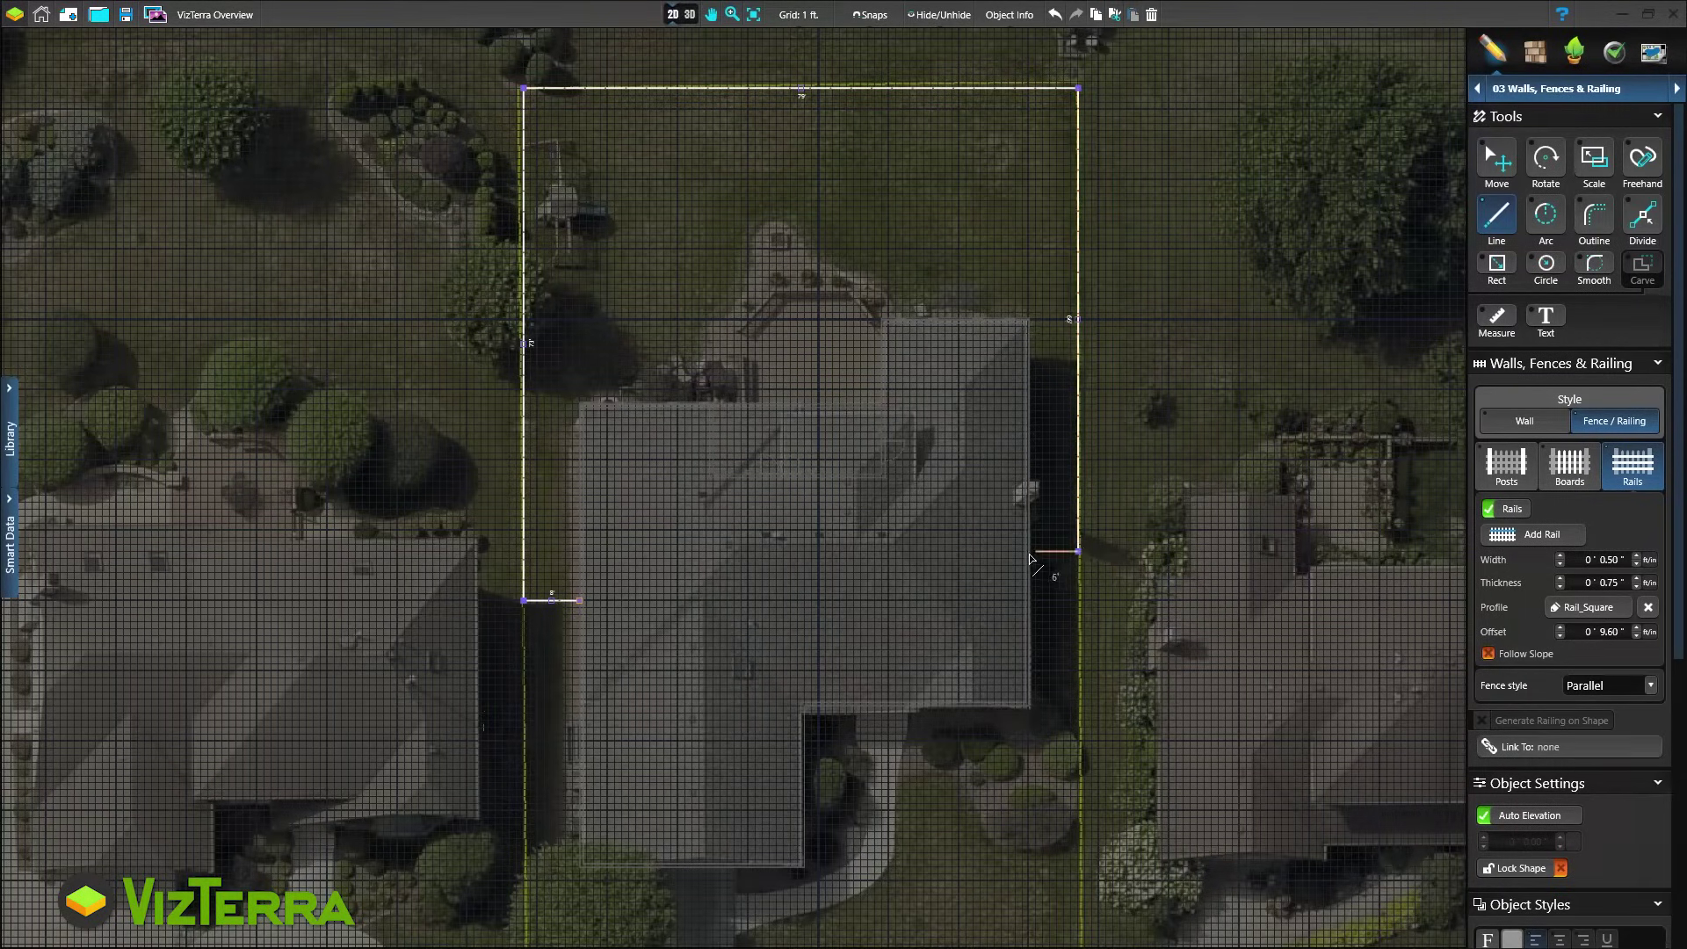
double_click(1030, 557)
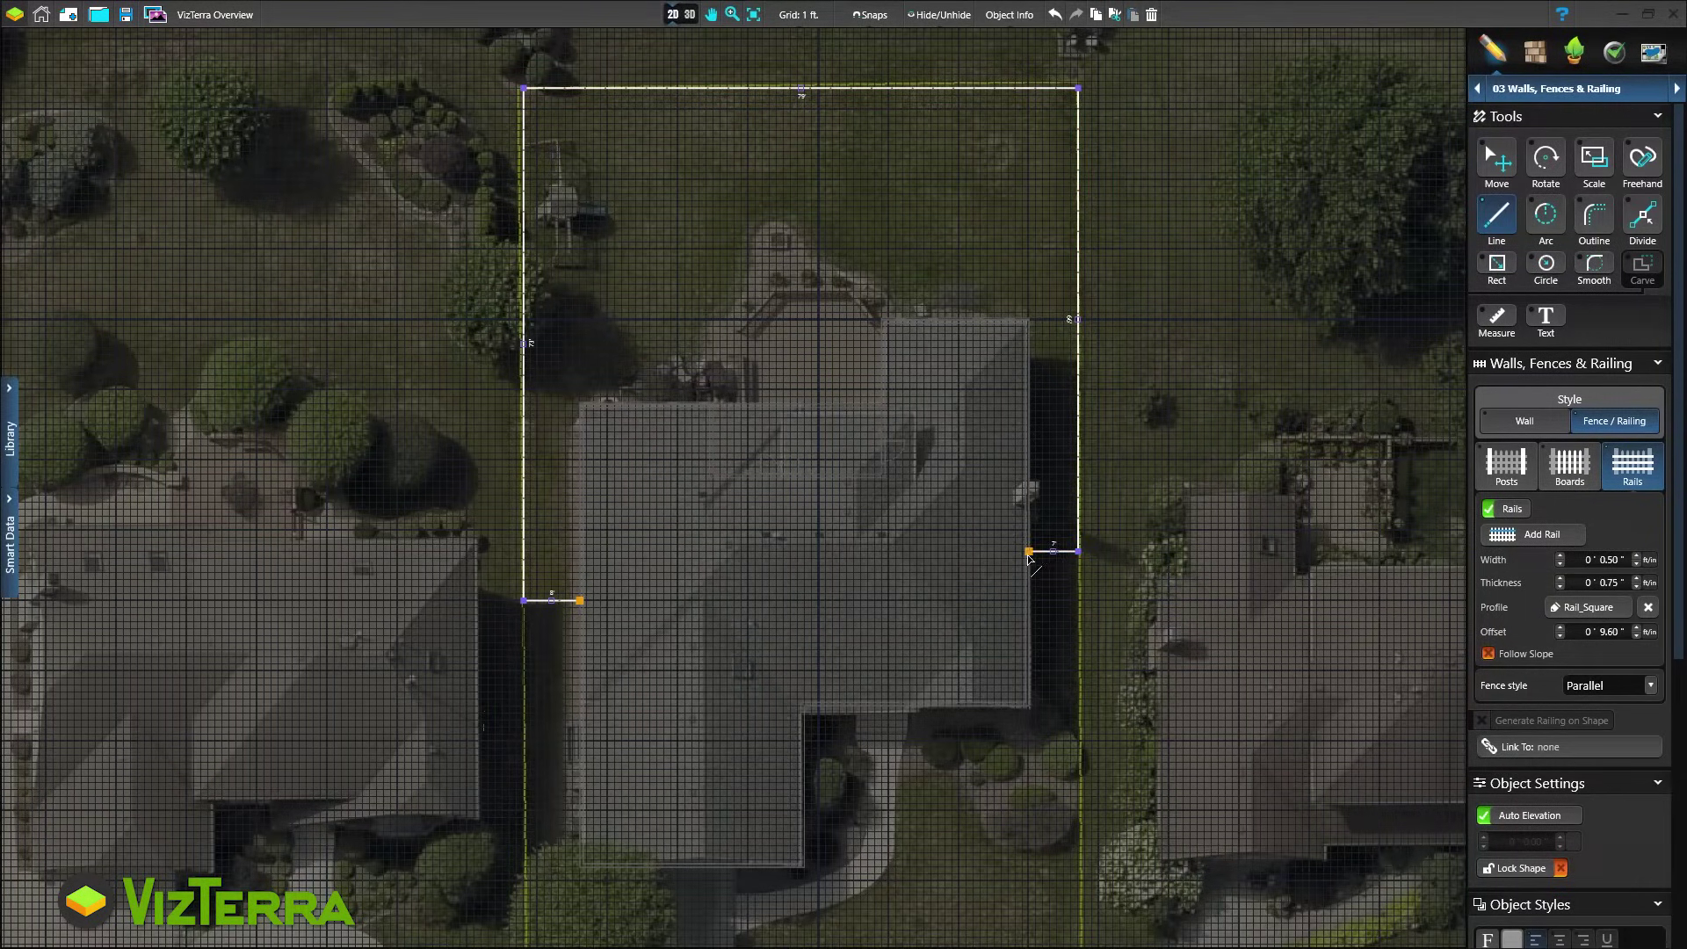
In 3D, try several vinyl and wood fence presets, then apply the Split Face Block wall
left_click(678, 17)
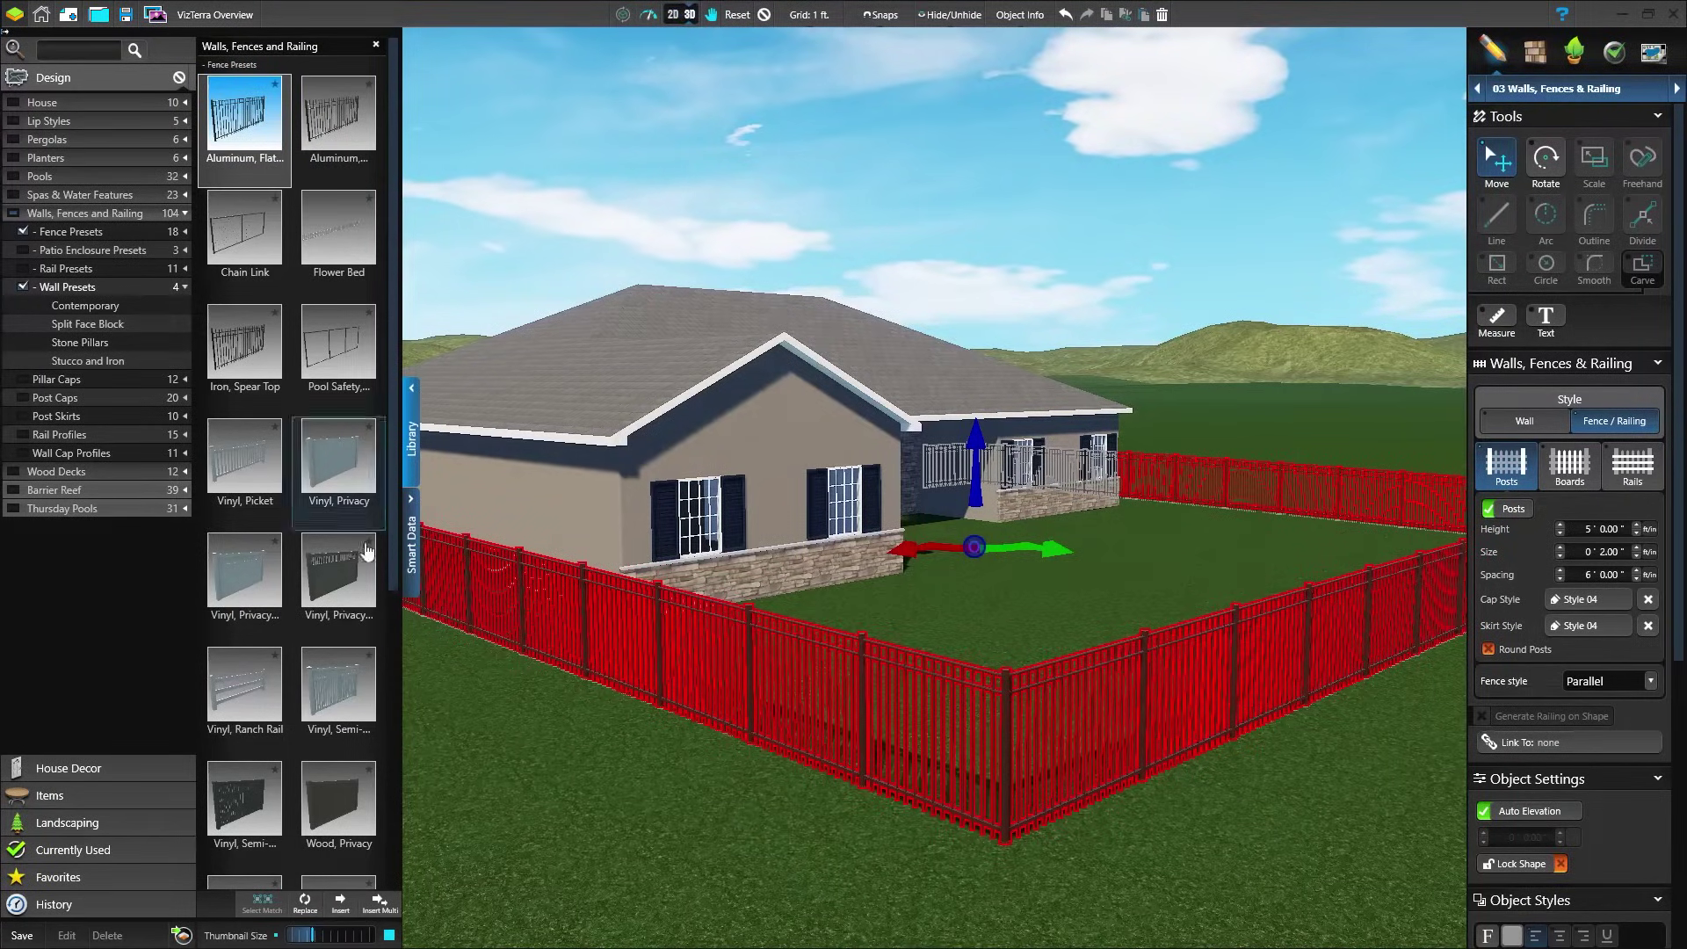
left_click(344, 567)
left_click(333, 692)
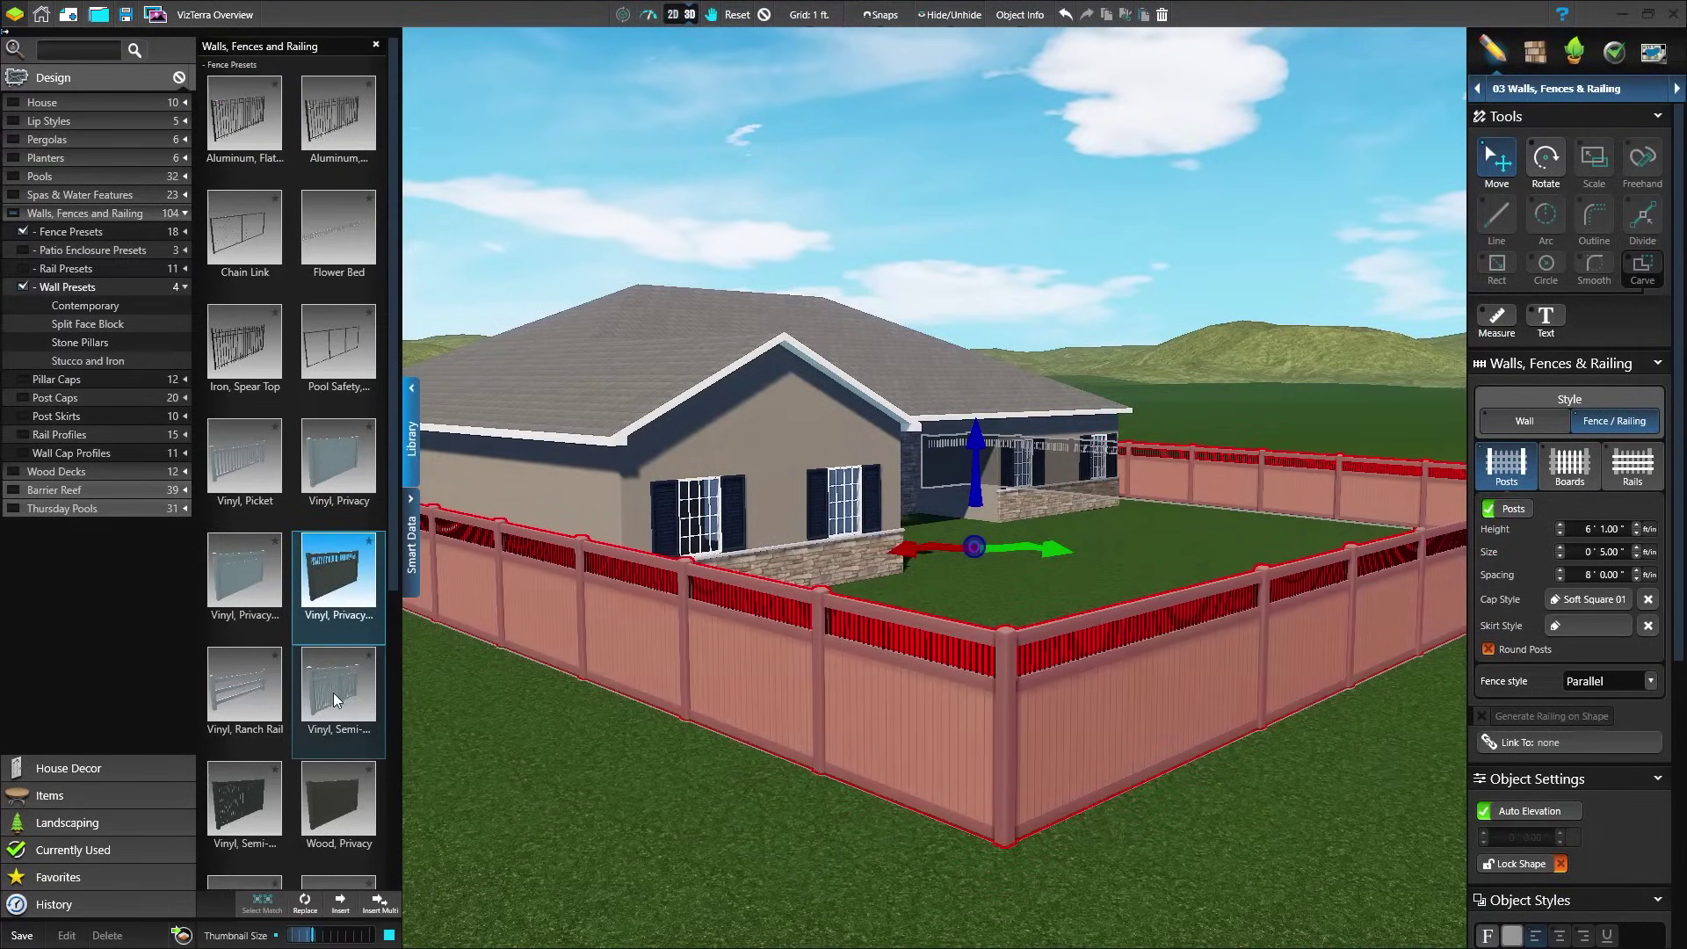
left_click(331, 790)
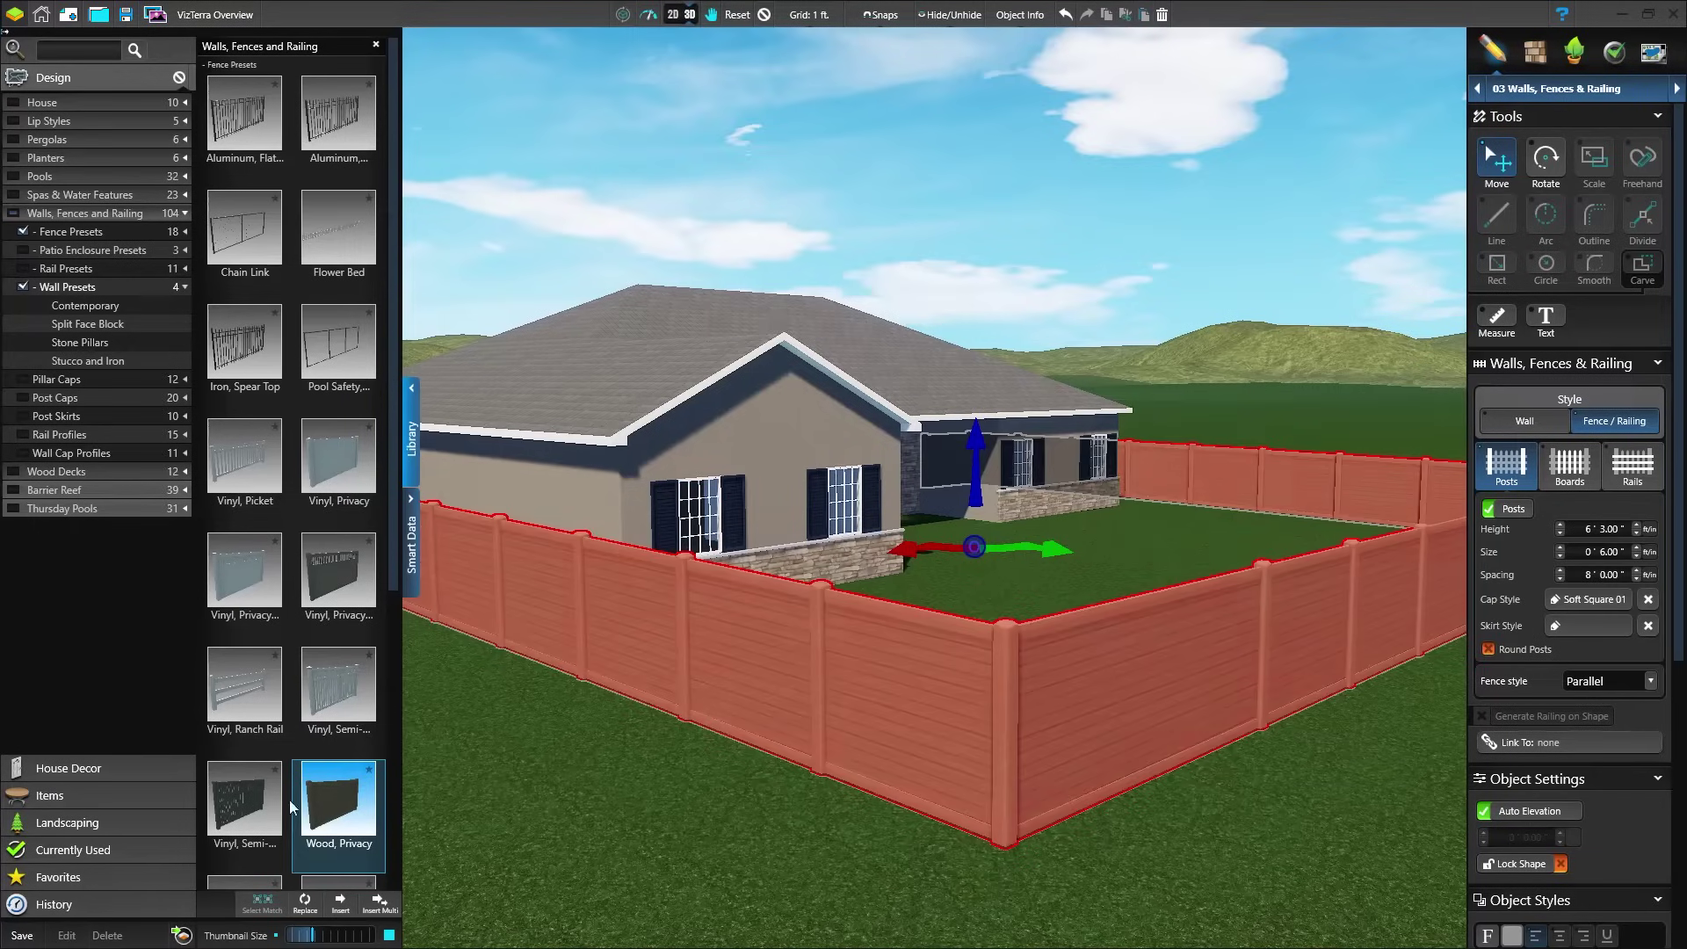
left_click(246, 816)
scroll(325, 770, "down", 5)
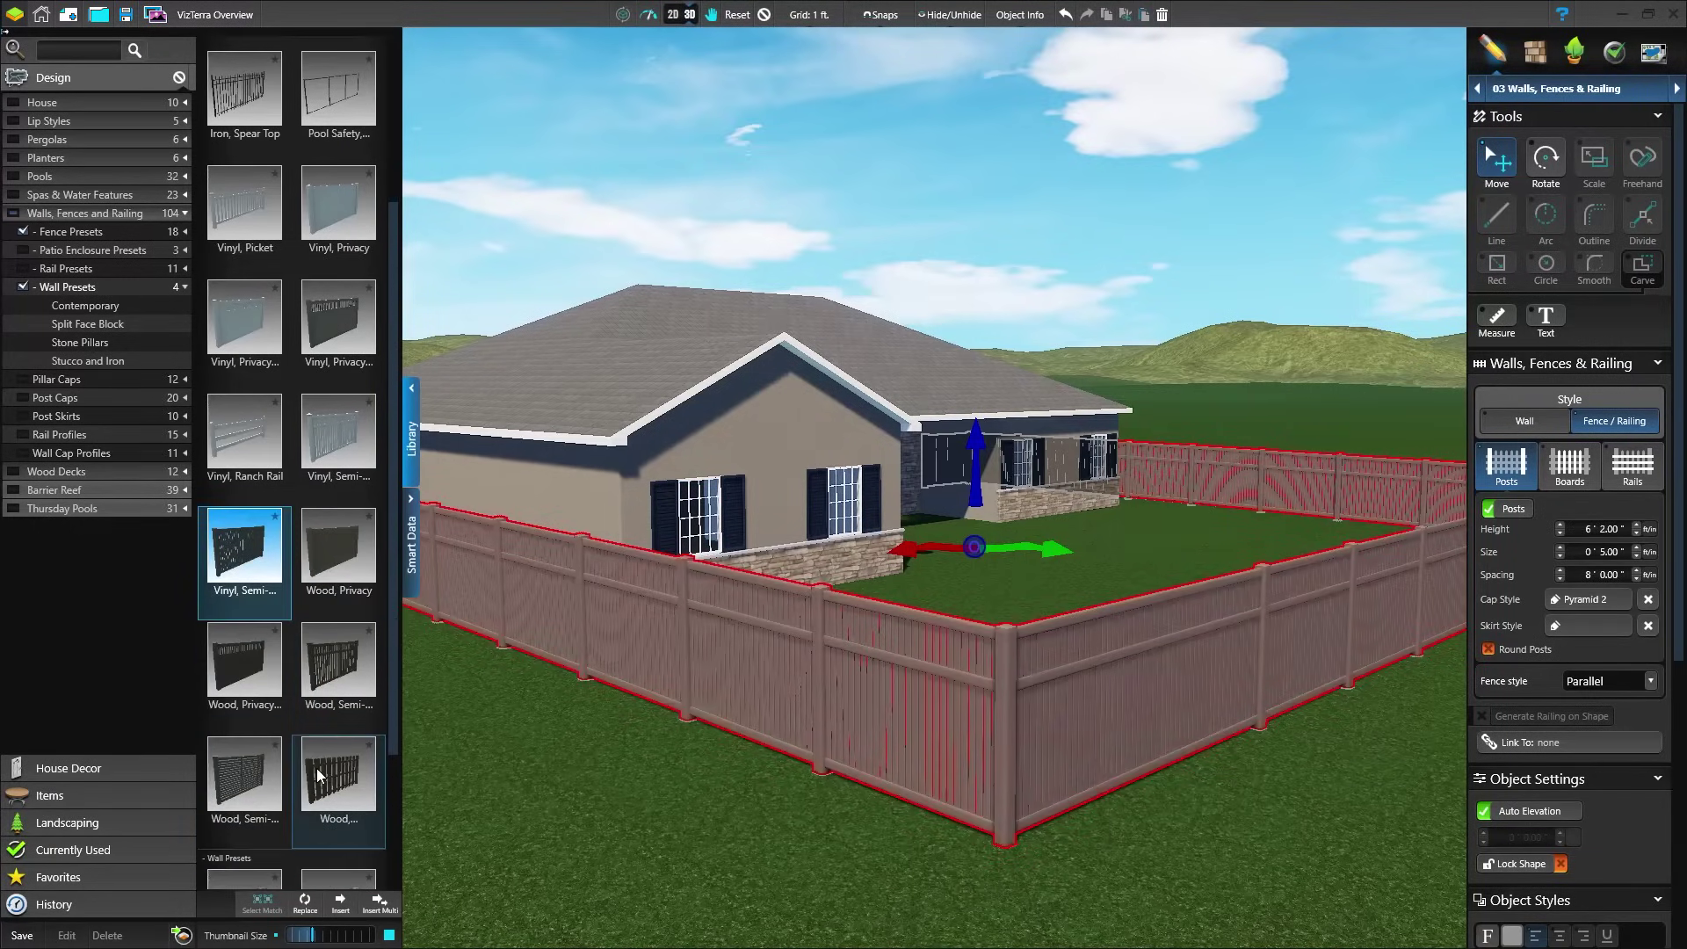
left_click(325, 770)
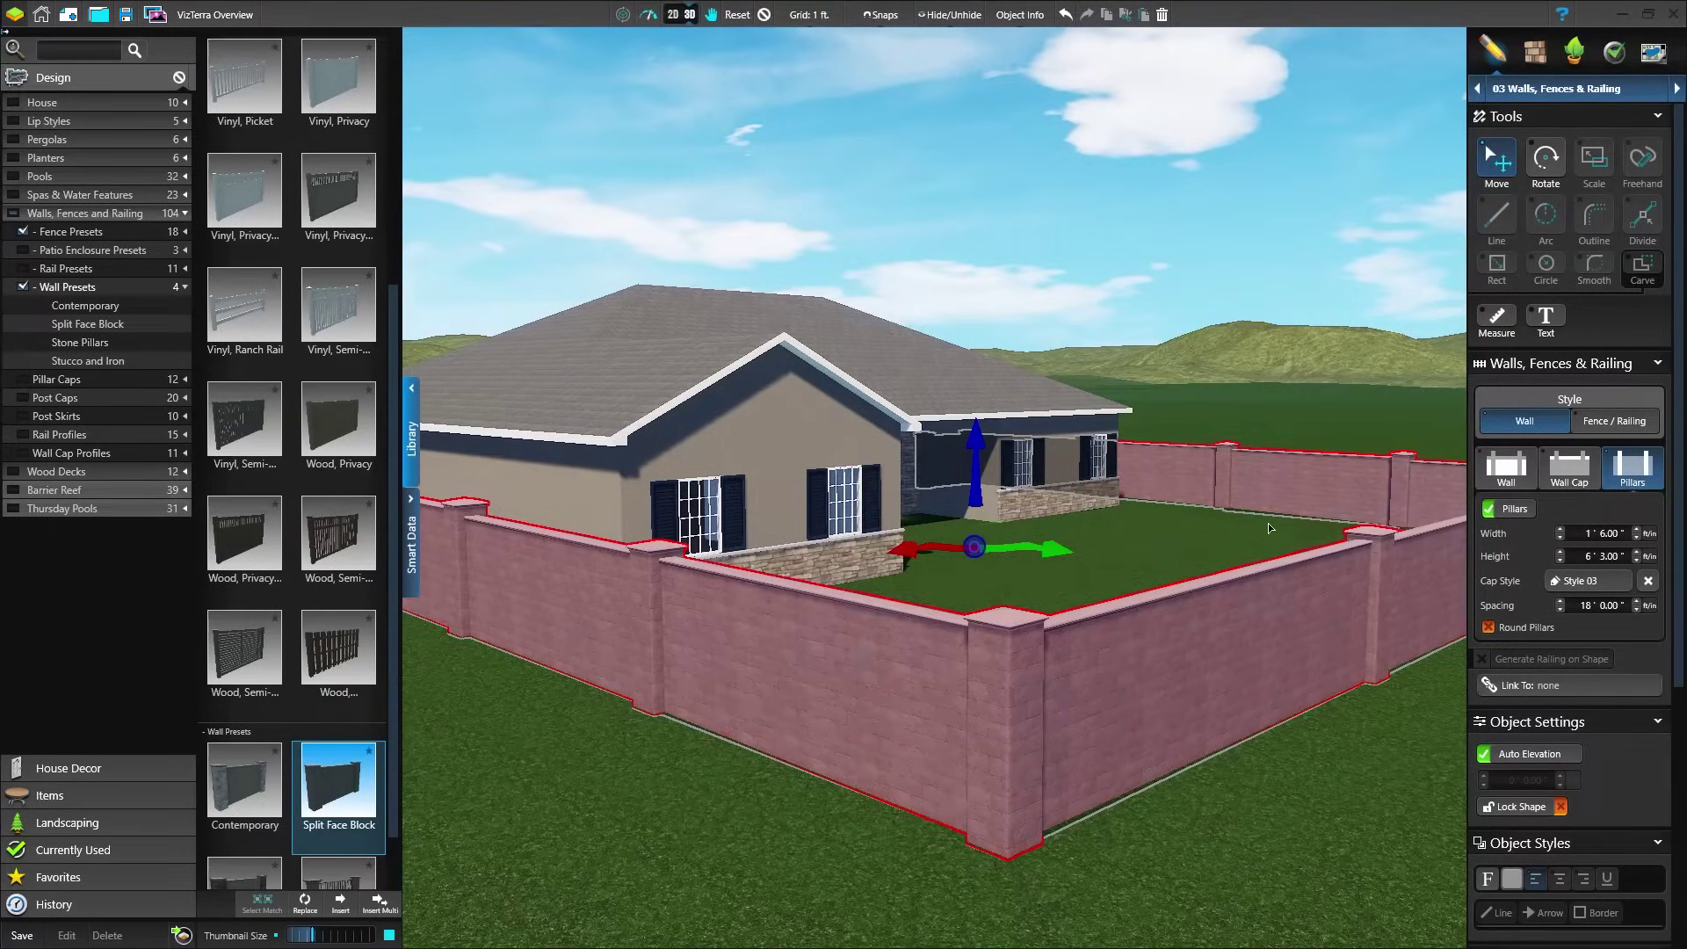
left_click(683, 18)
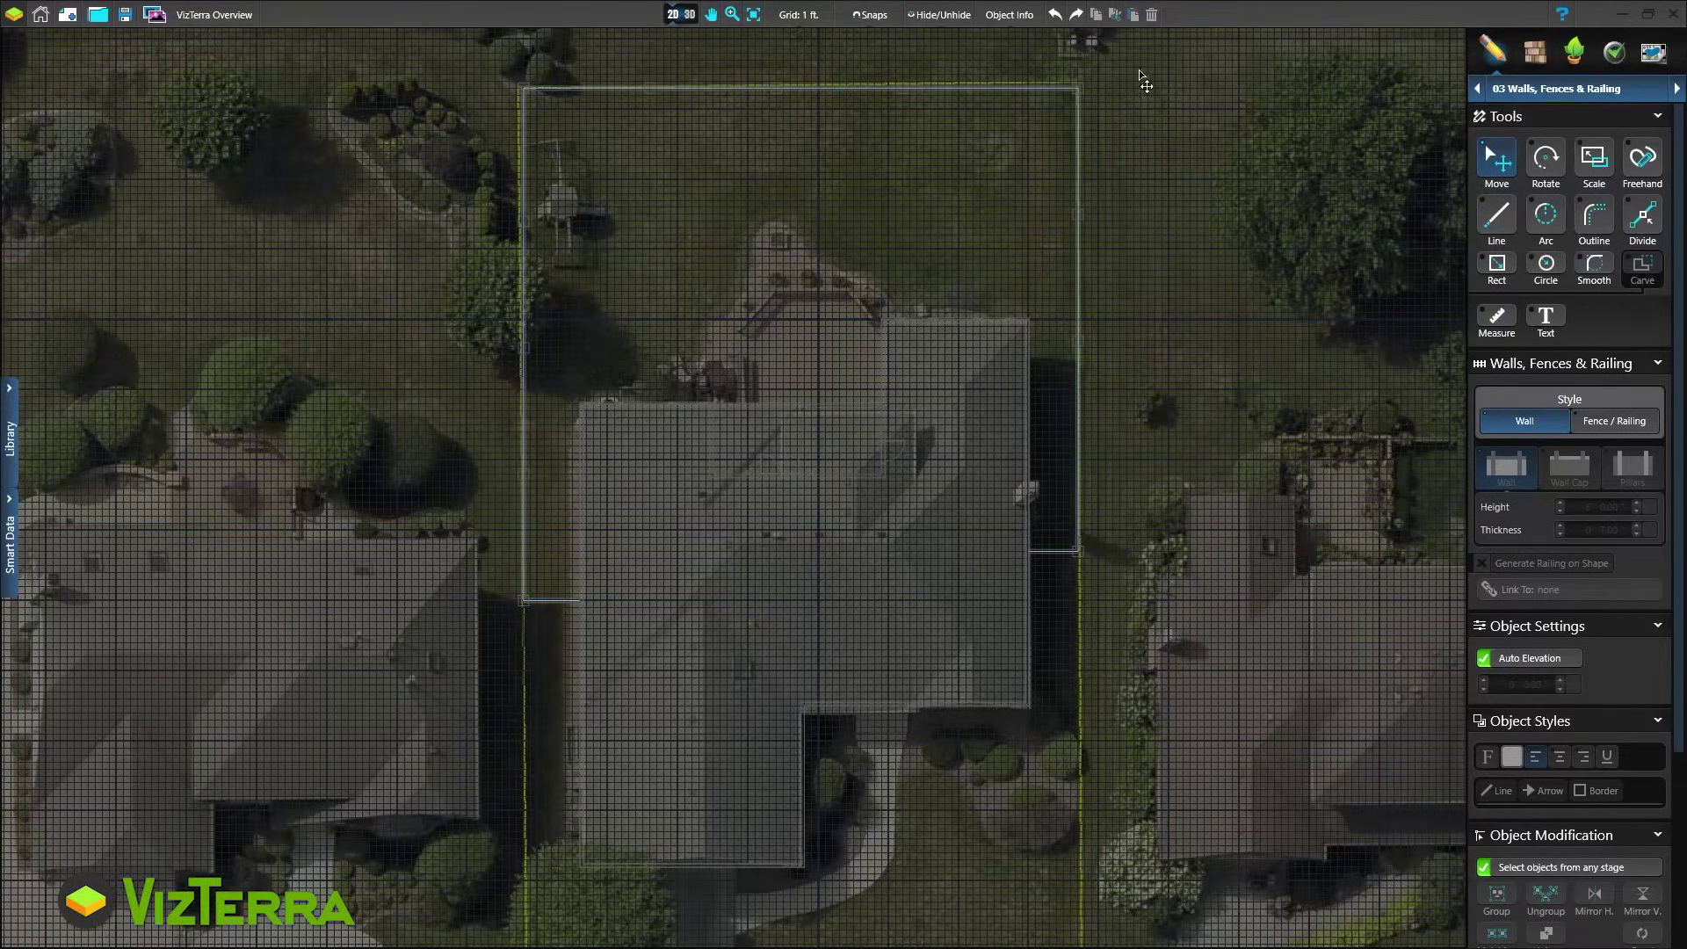
In 05 Hardscapes & Decks, outline a rectangular patio at the house corner and preview it in 3D
left_click(1518, 89)
left_click(1529, 204)
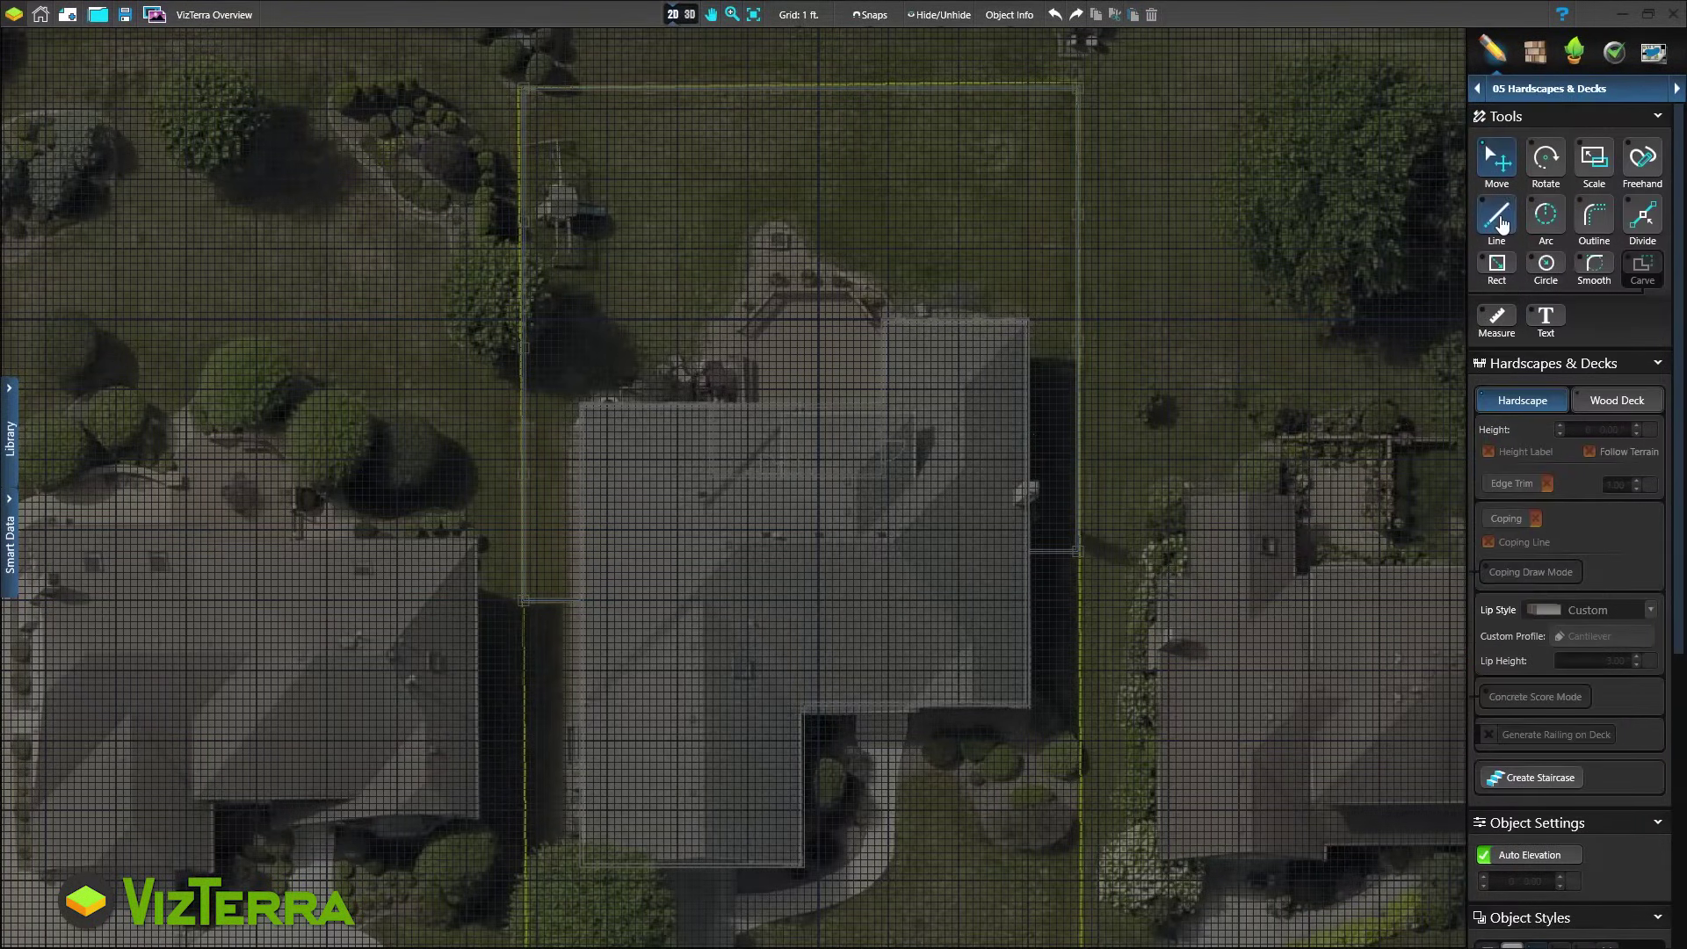
left_click(582, 402)
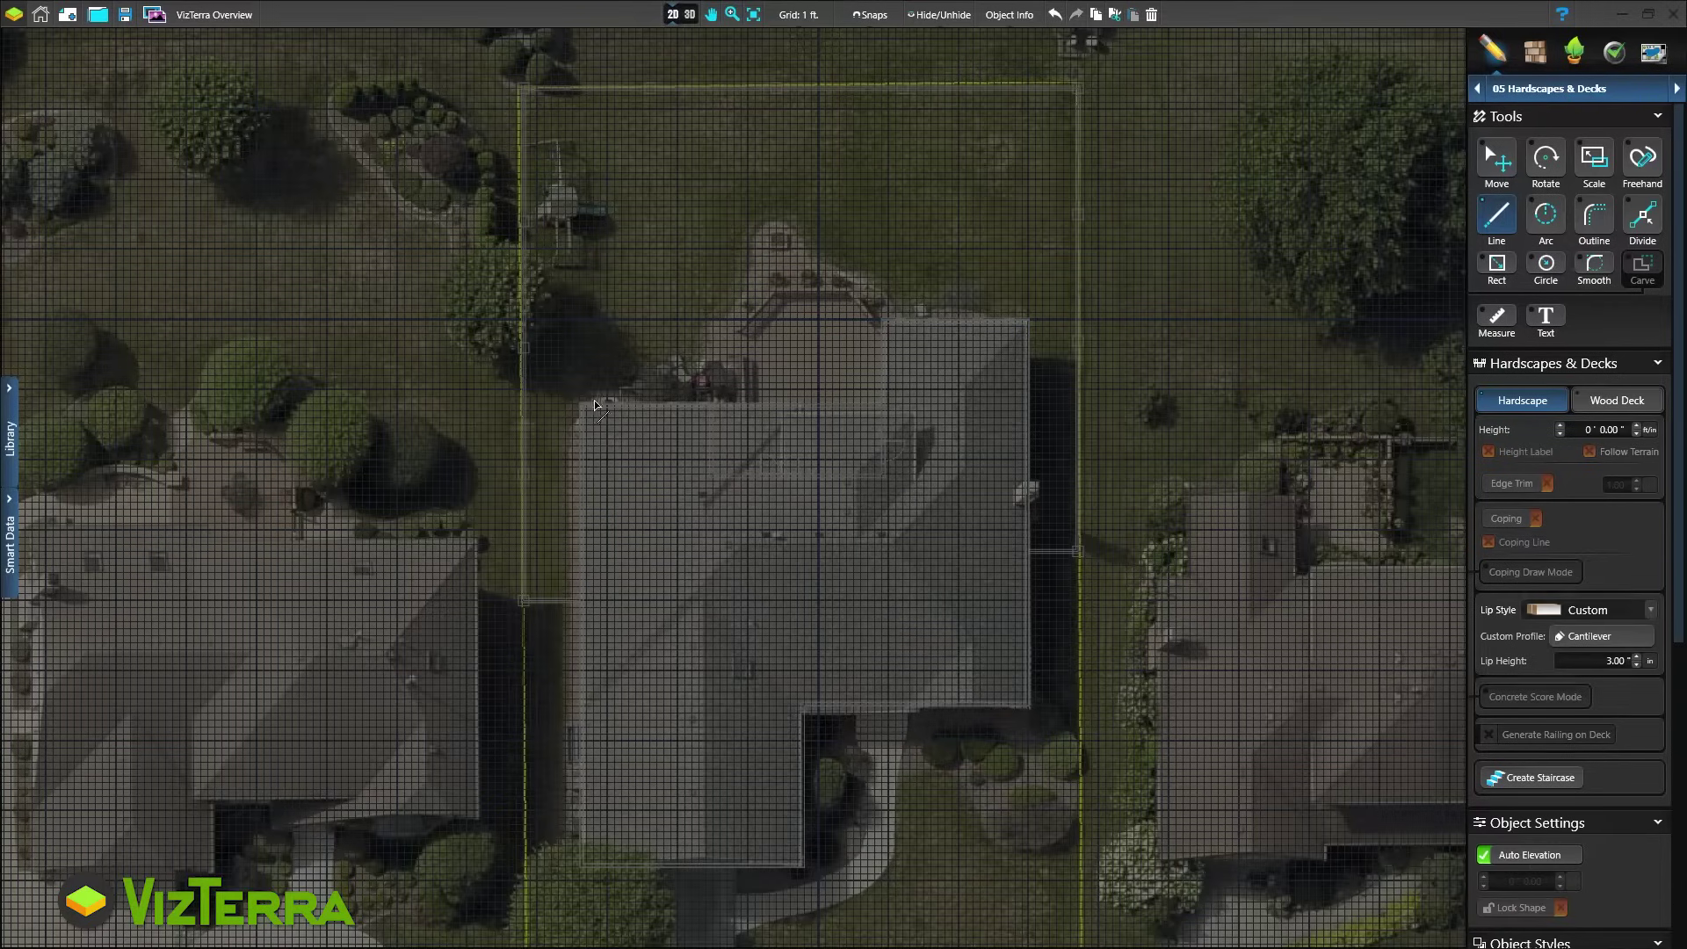
left_click(672, 404)
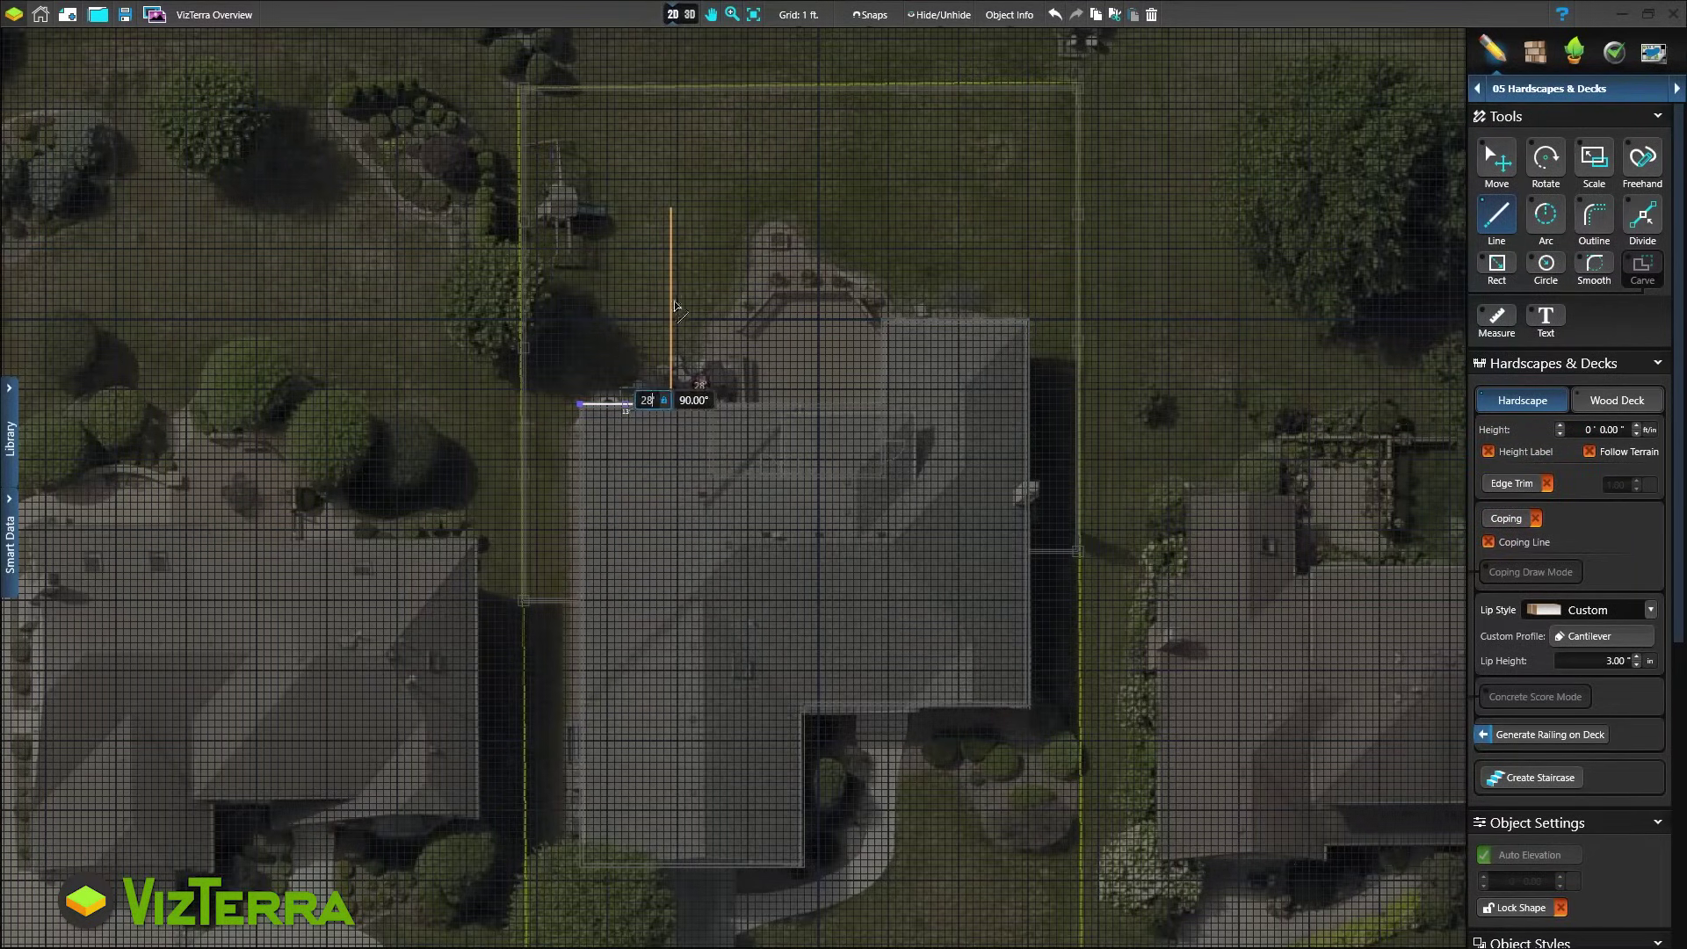
left_click(673, 209)
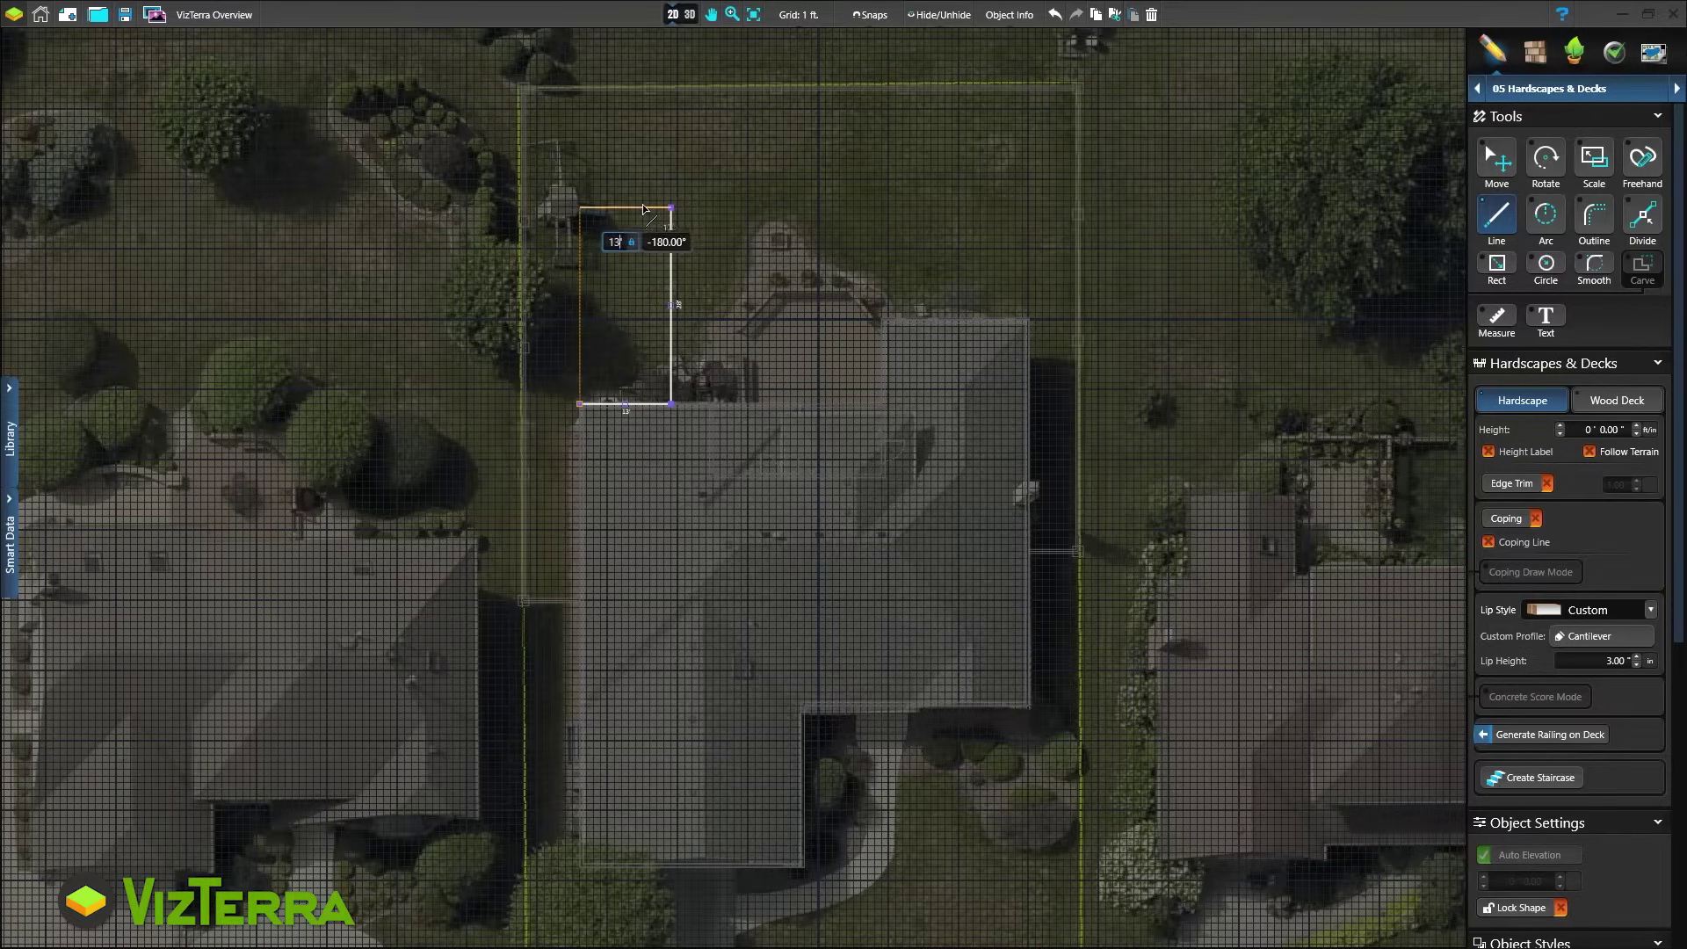
left_click(580, 208)
left_click(581, 210)
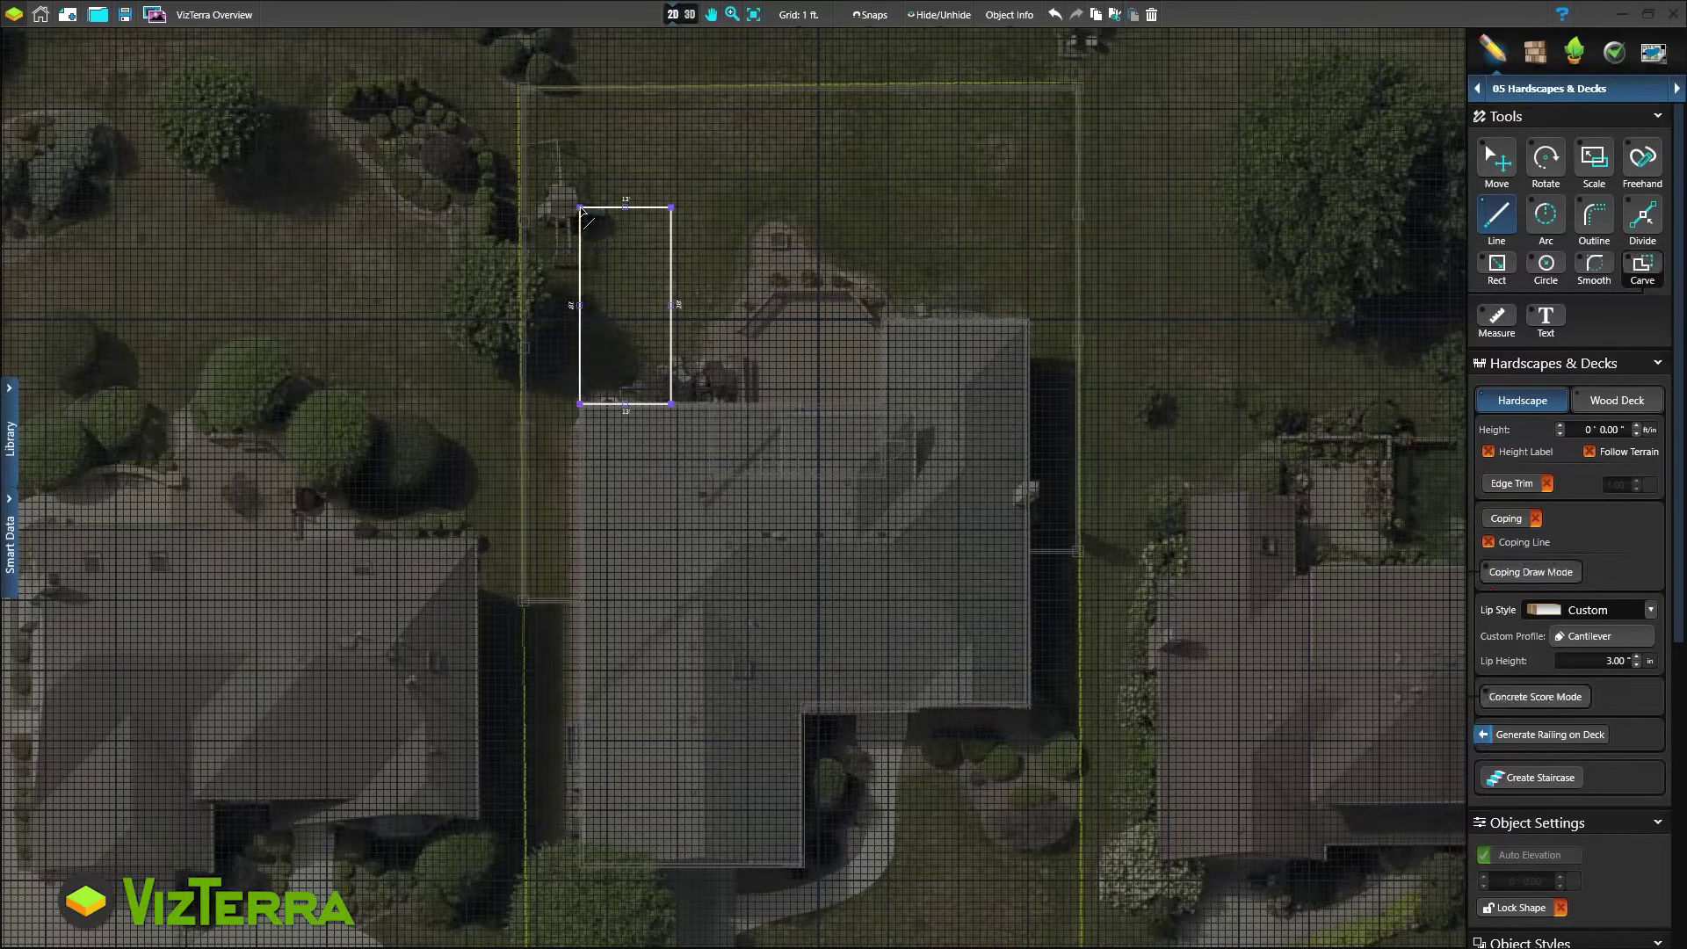
left_click(686, 15)
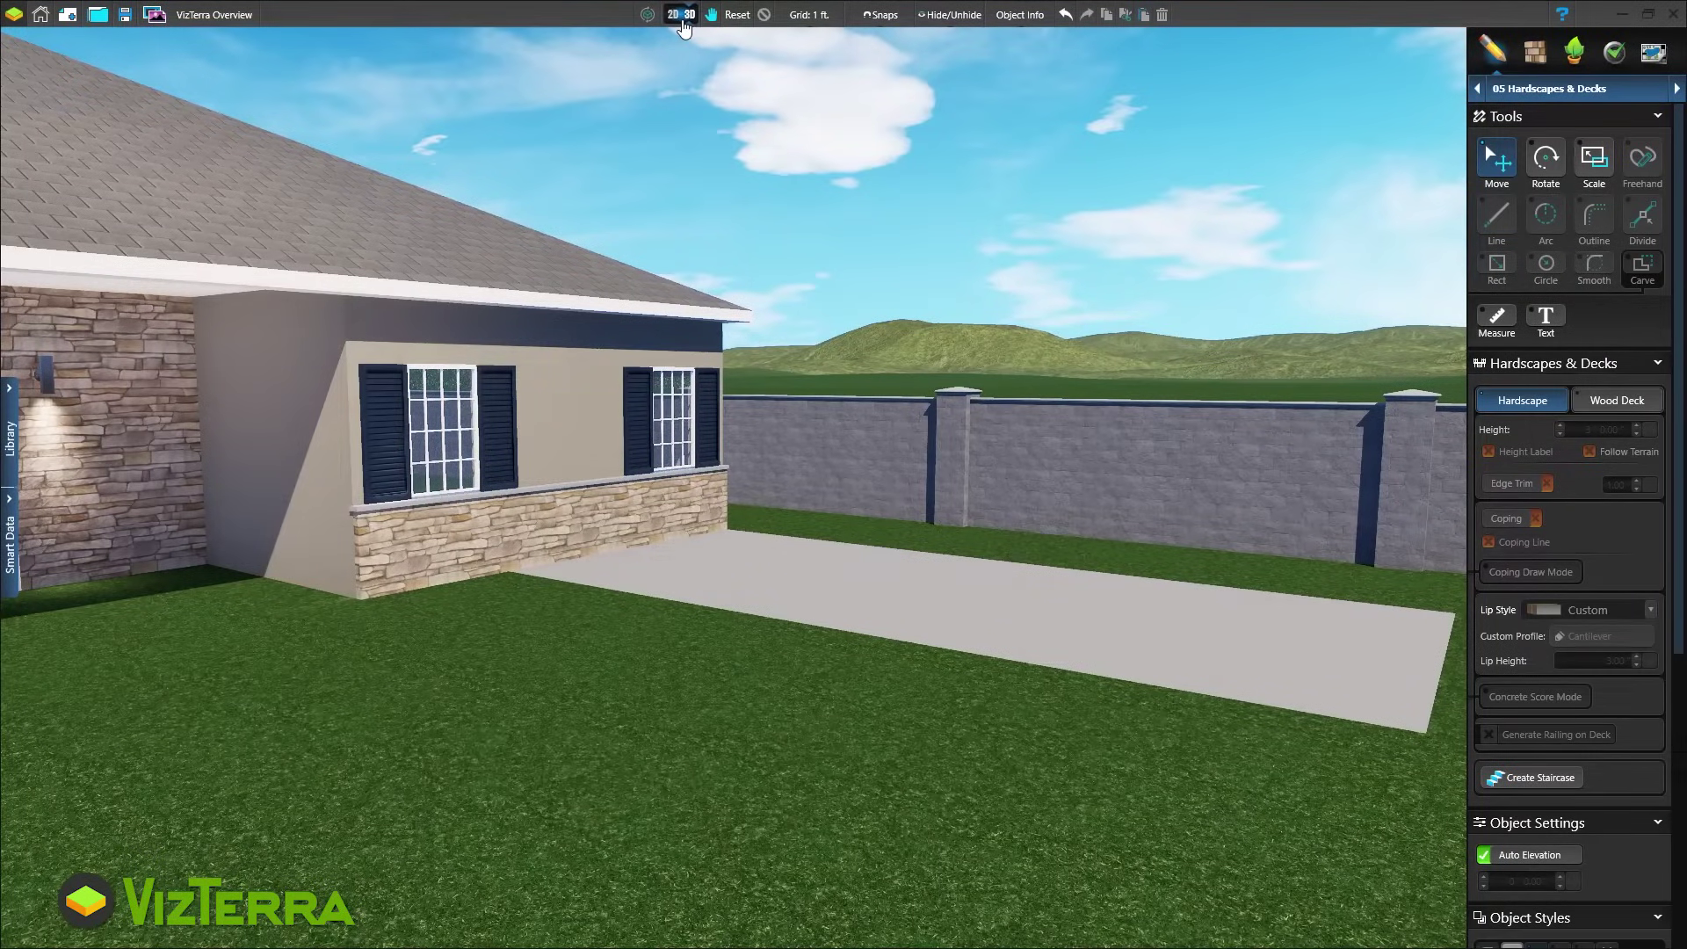
left_click(683, 19)
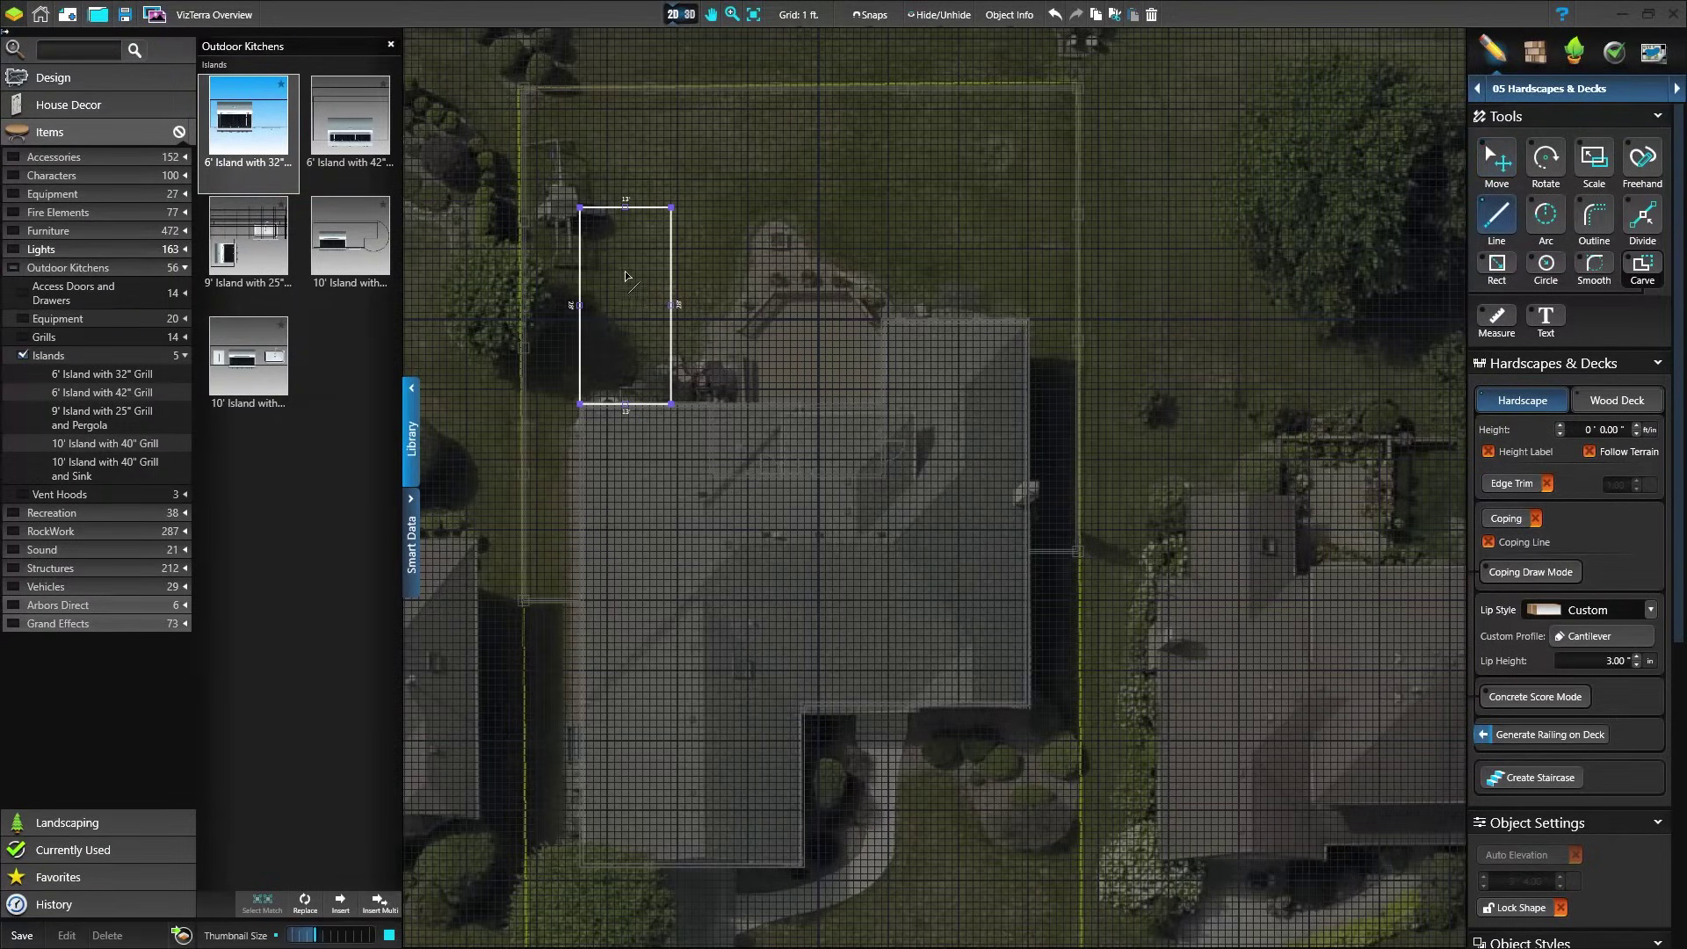
Draw an L-shaped kitchen island outline on the patio with a 7' top edge
key("l")
left_click(601, 341)
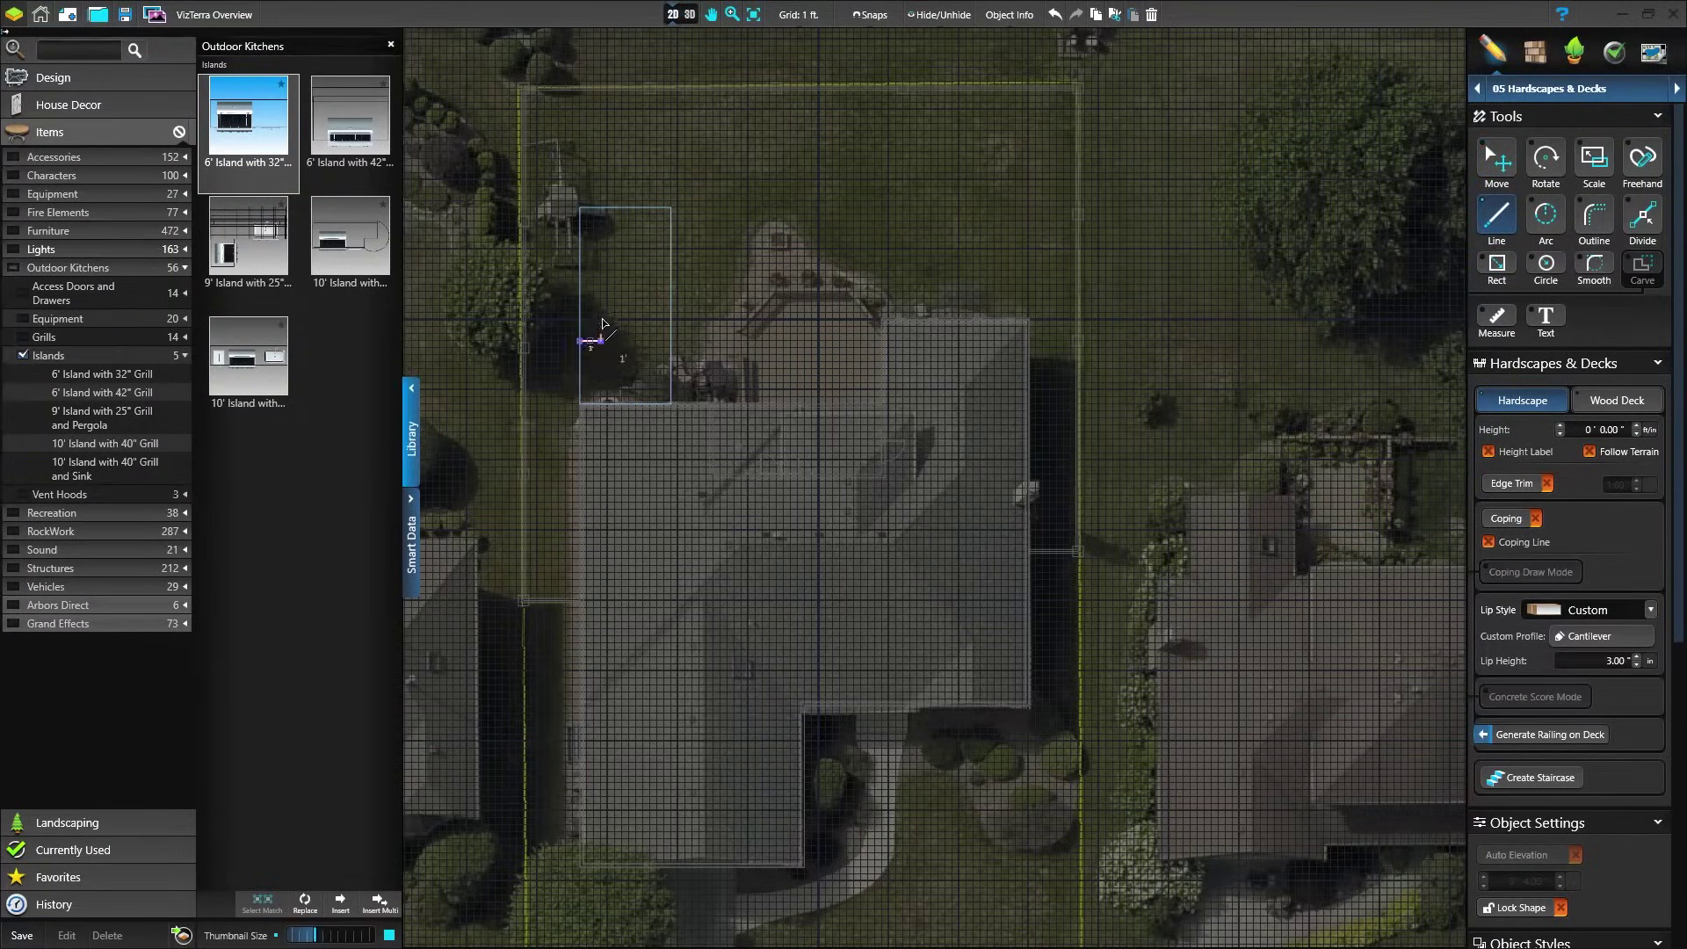
left_click(600, 299)
left_click(650, 299)
left_click(650, 278)
left_click(580, 278)
left_click(580, 341)
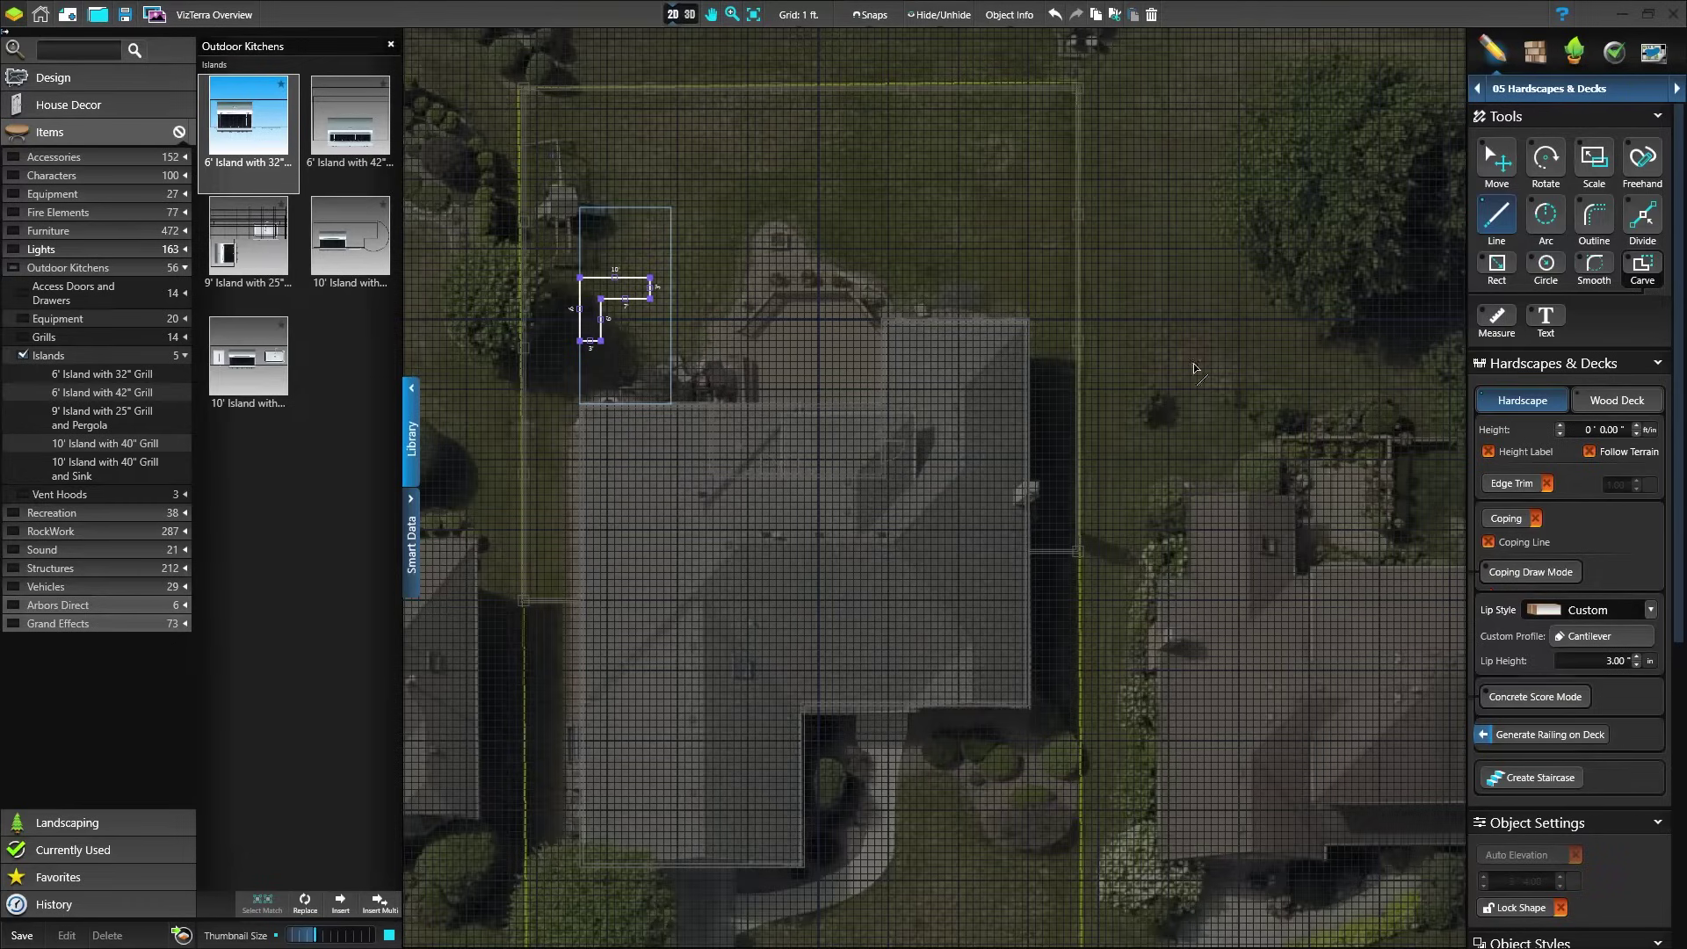
Set the island height to 3' and view the shape in 3D
double_click(1588, 430)
type("3")
key("Return")
right_click(622, 304)
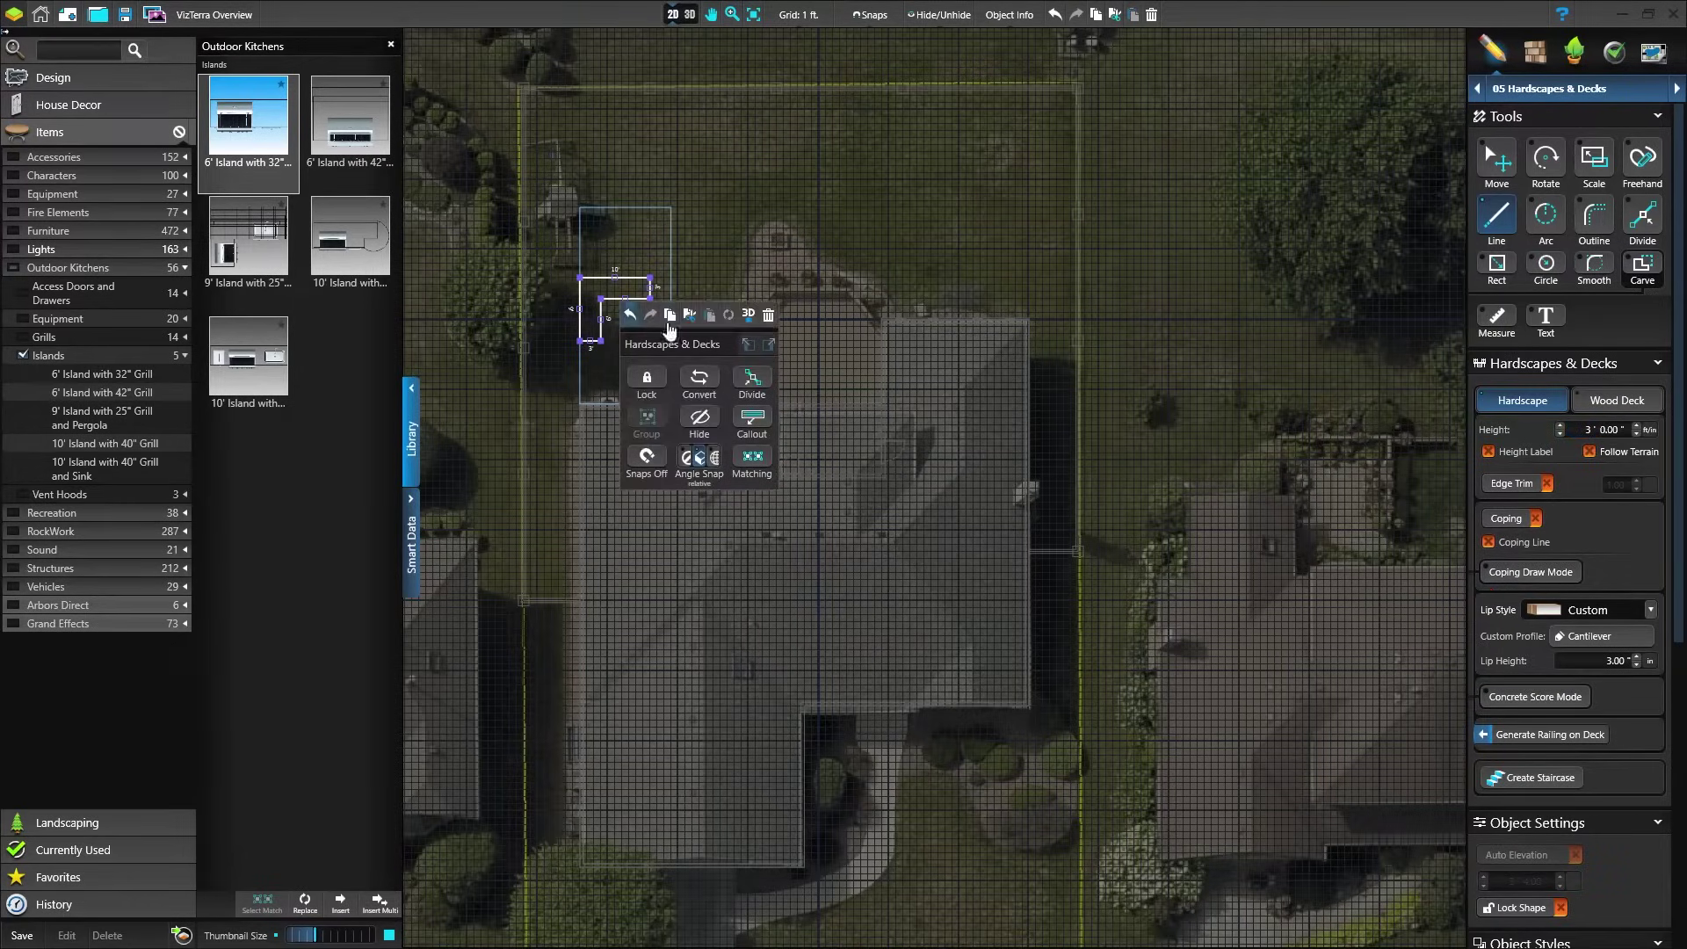
left_click(745, 318)
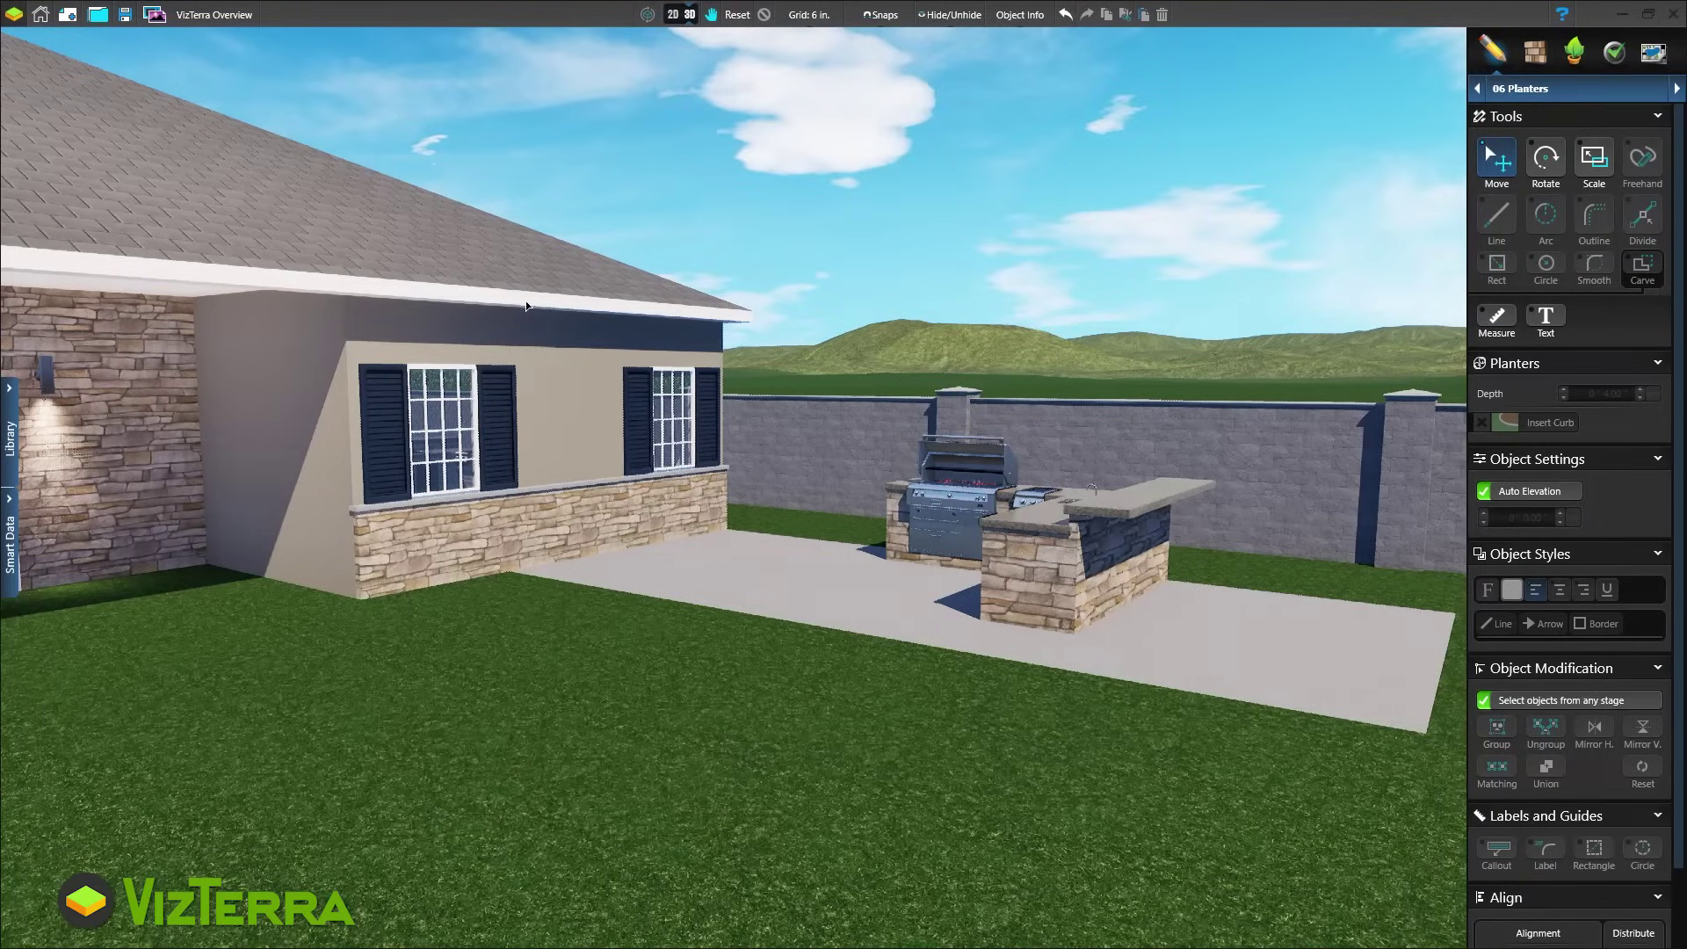
Place a small square beside the patio, widen it into a rectangle, switch to 06 Planters and view in 3D
left_click(679, 15)
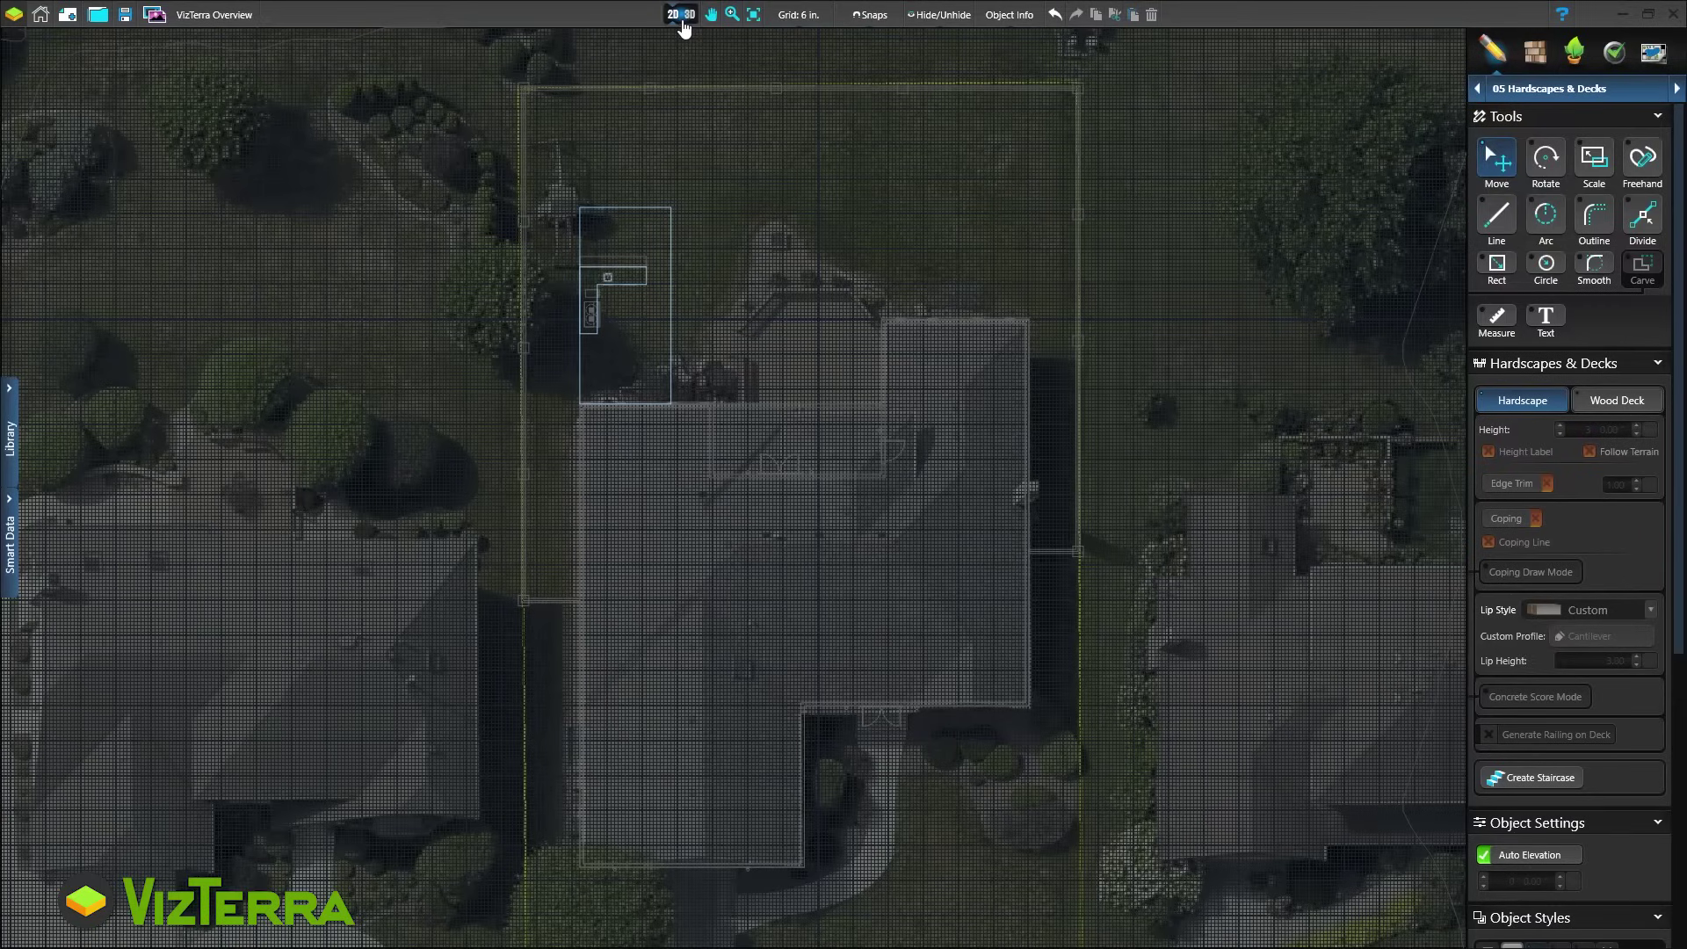
left_click(714, 261)
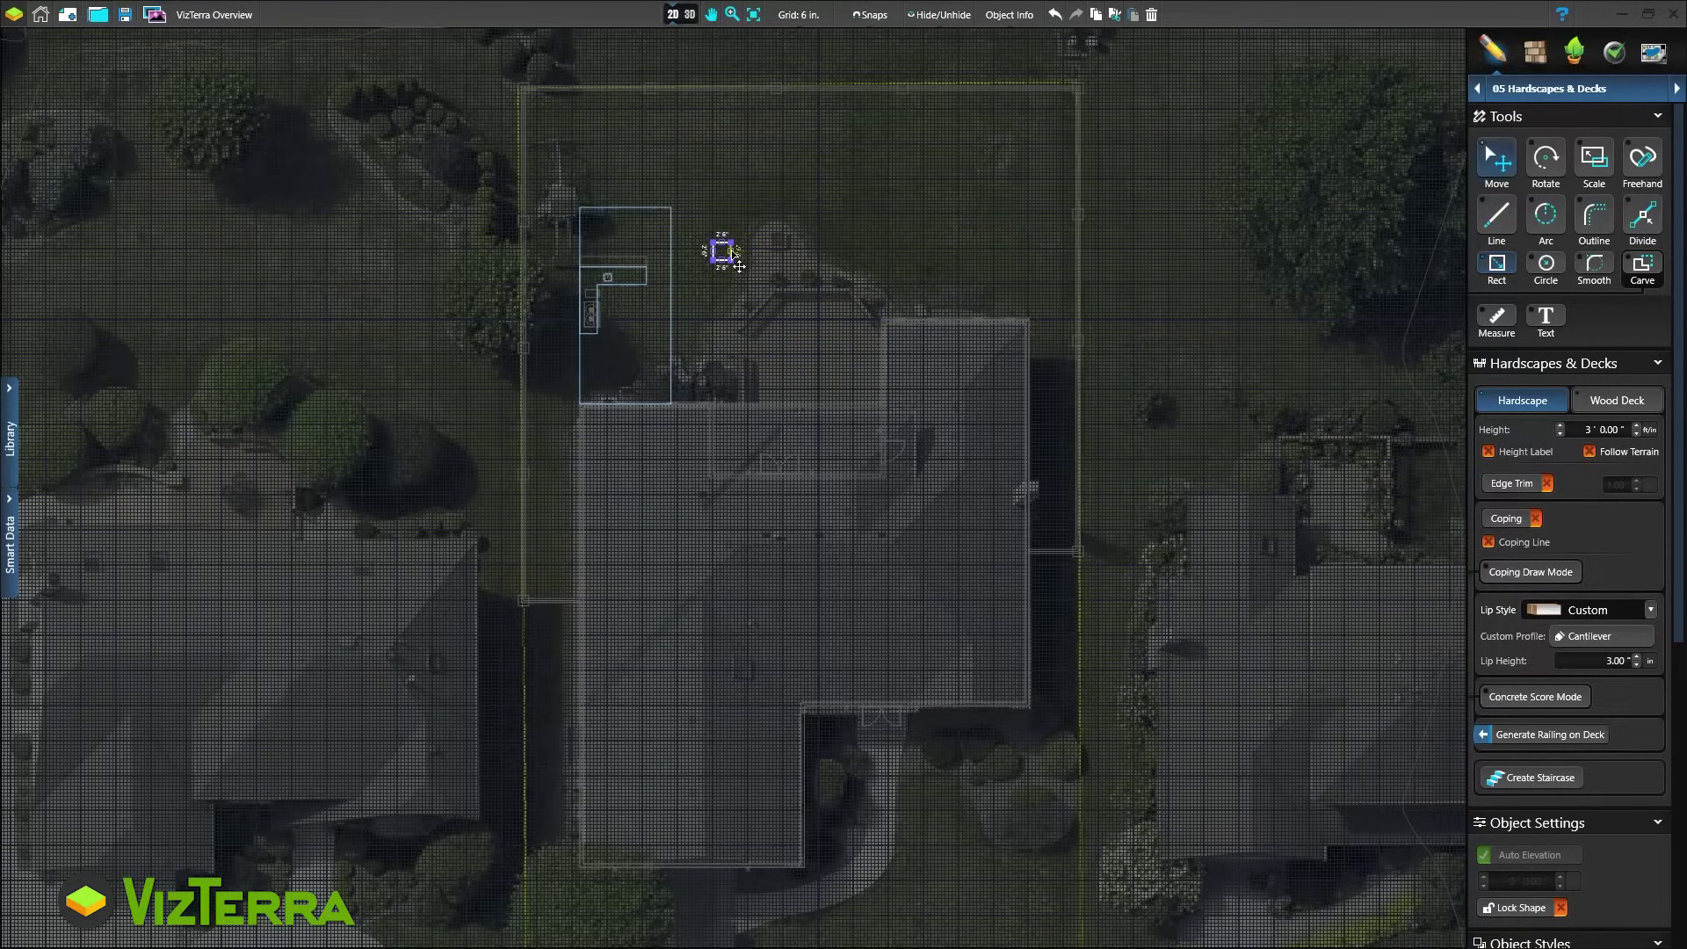
left_click_drag(735, 252, 742, 252)
left_click(1547, 88)
left_click(1545, 226)
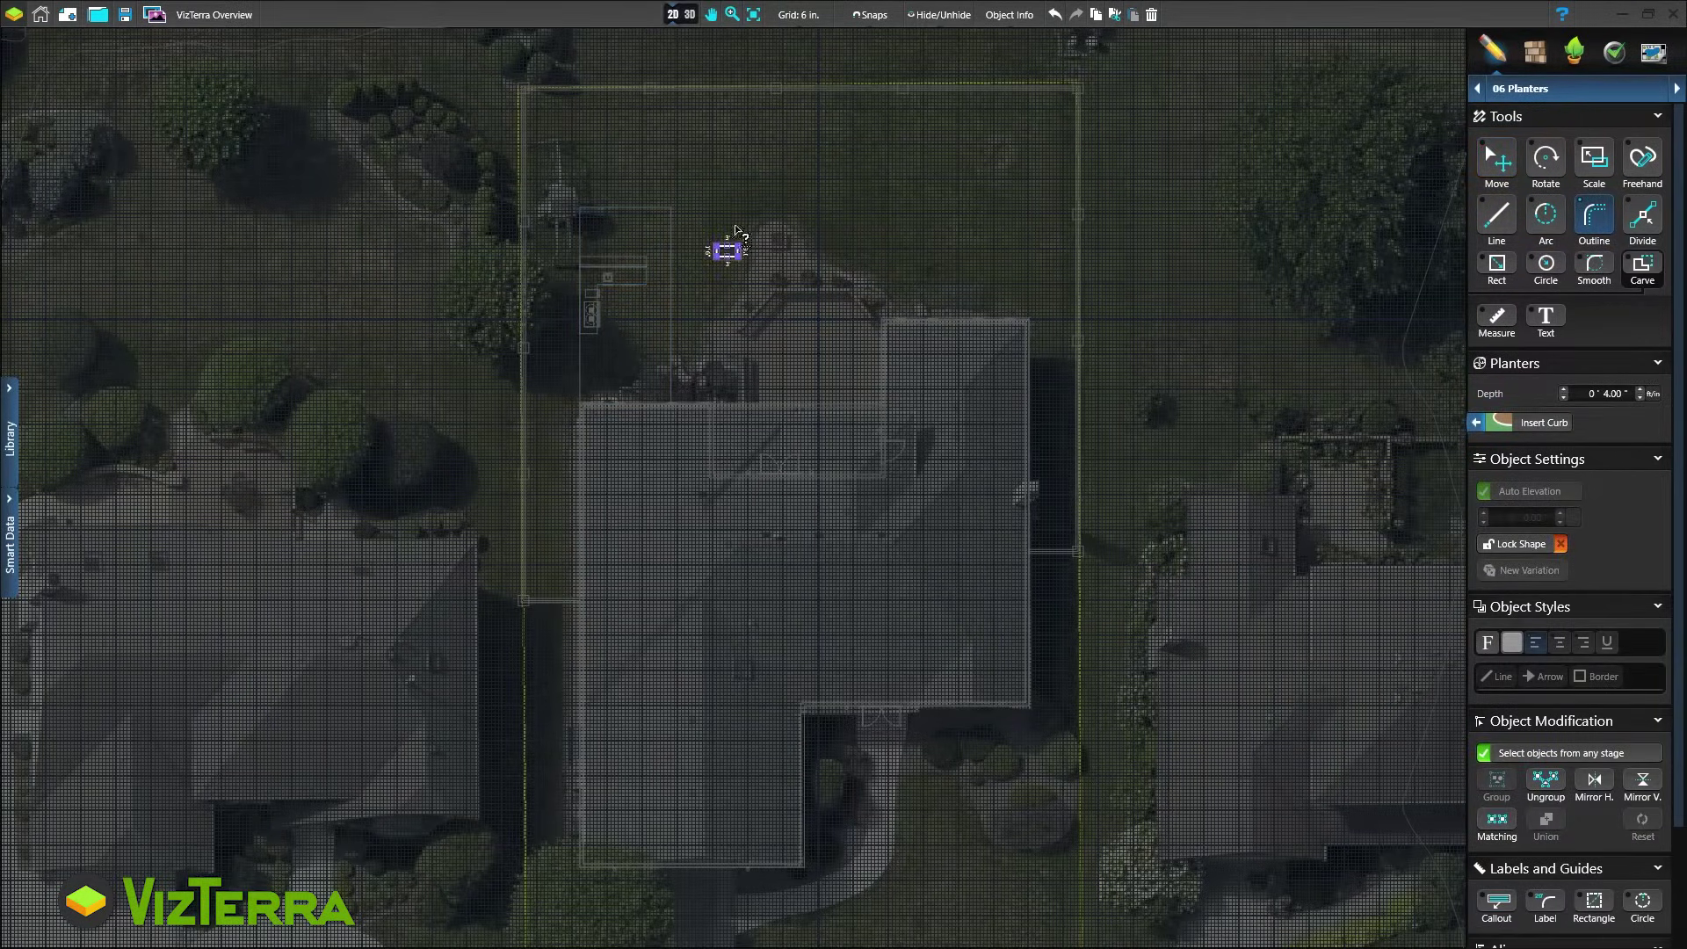
left_click(690, 15)
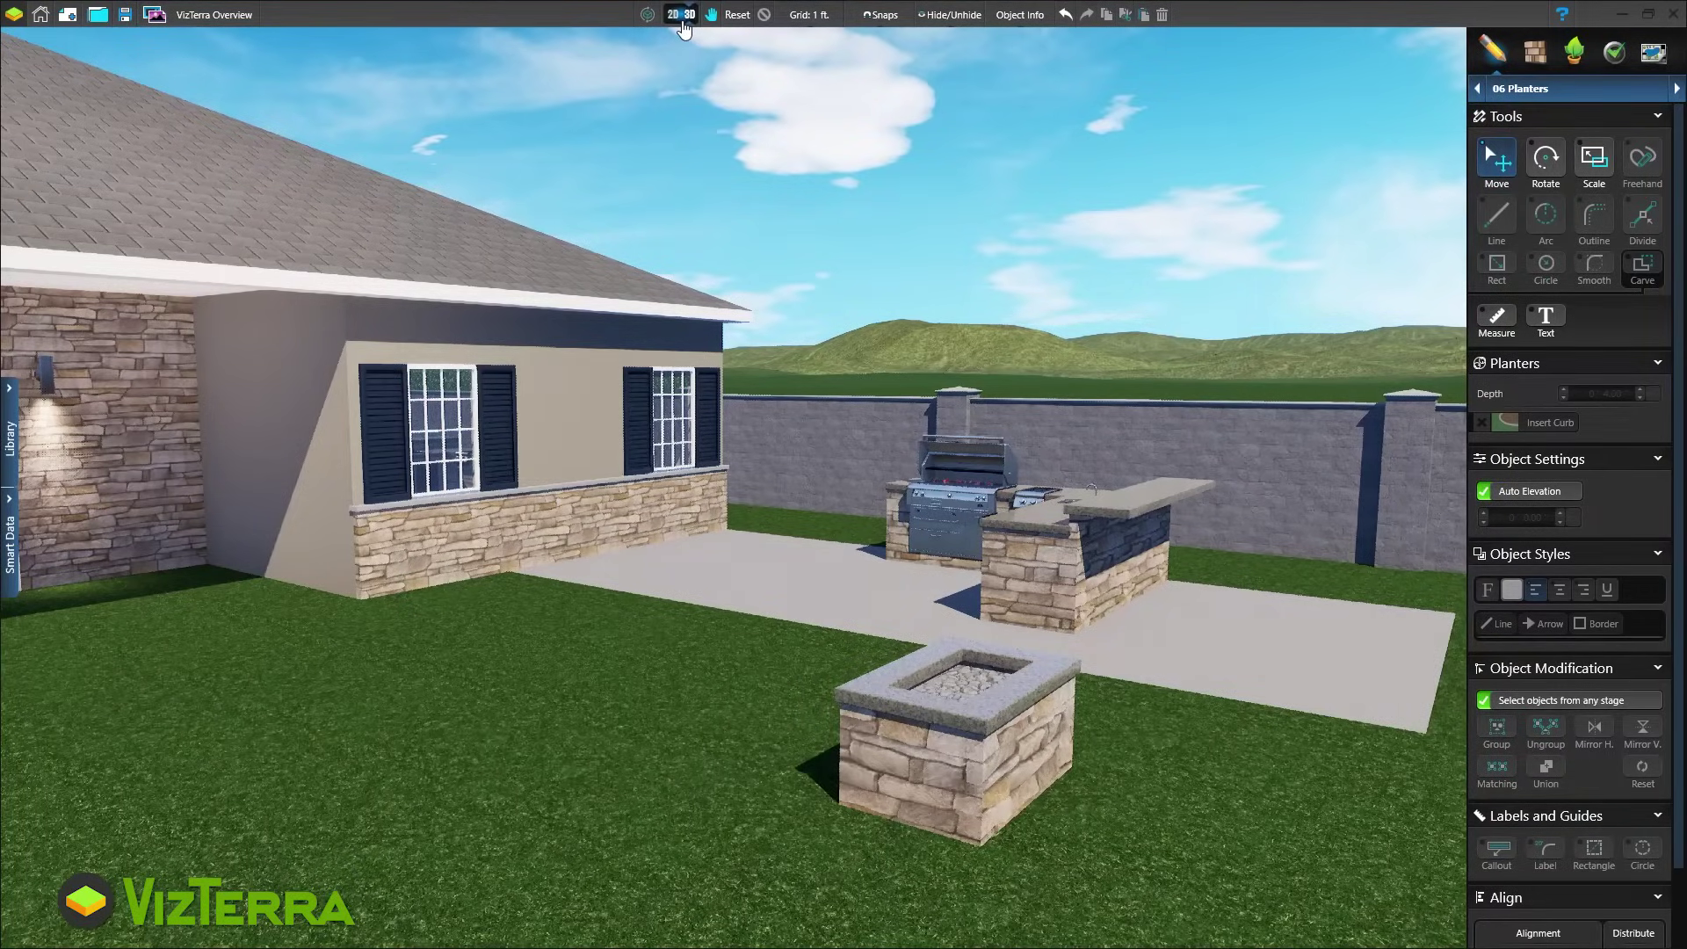
In 05 Hardscapes & Decks, draw an outline around the fire pit with a small front notch
left_click(680, 18)
left_click(1547, 88)
left_click(1526, 201)
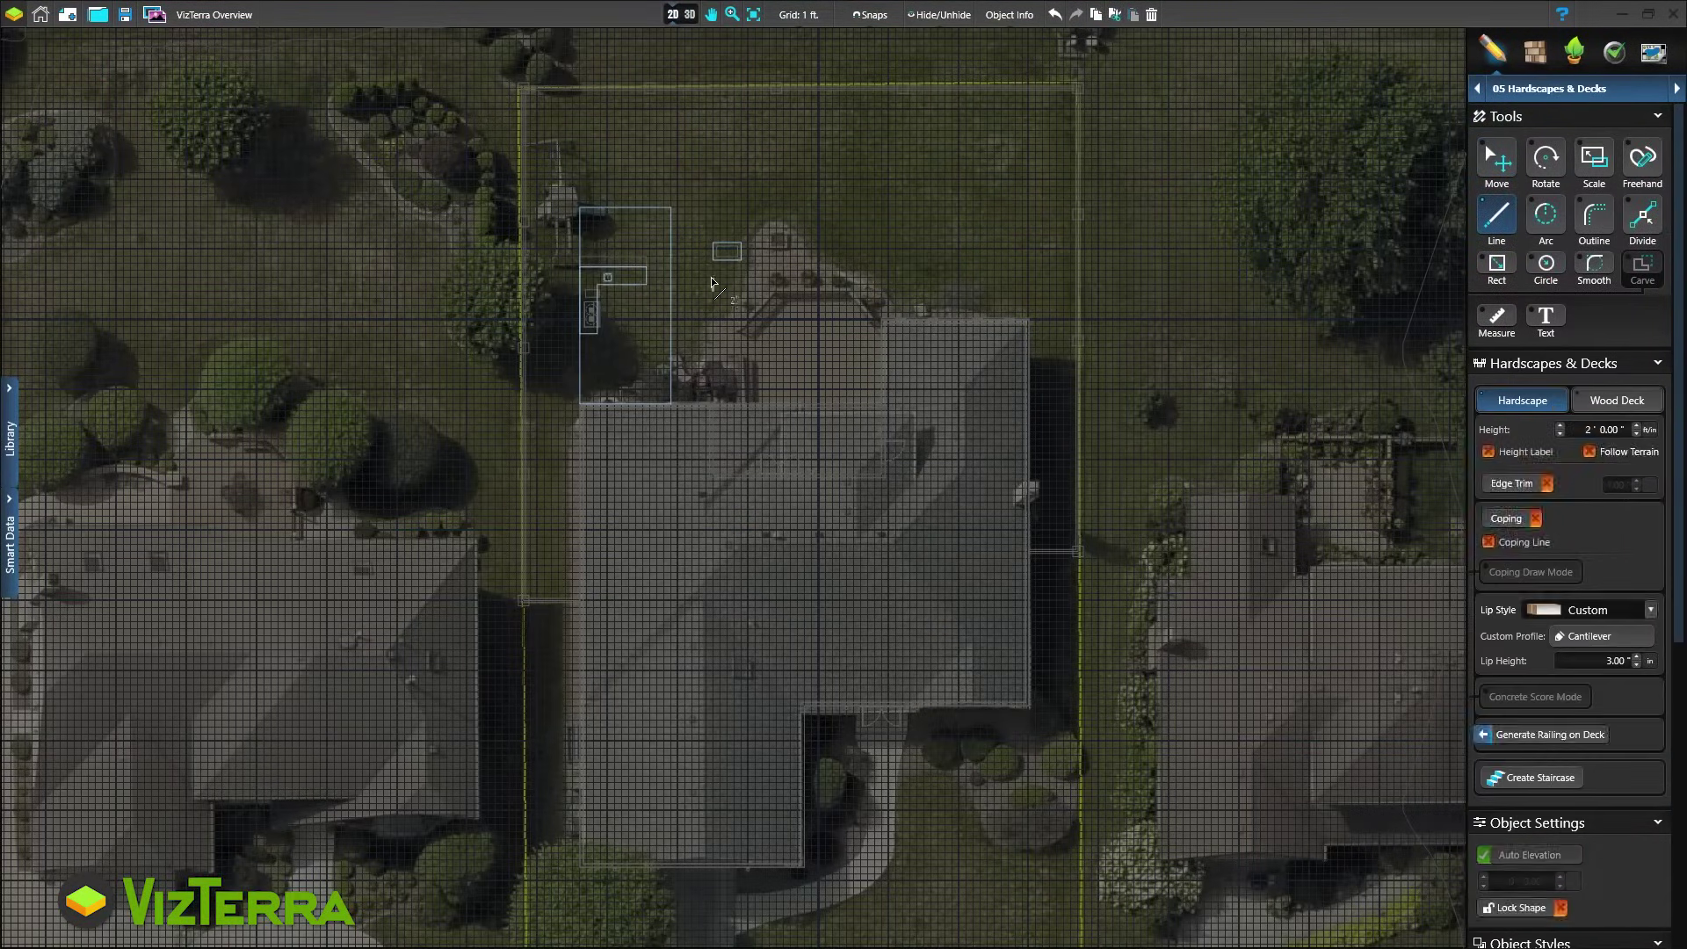
left_click(713, 278)
left_click(677, 278)
left_click(678, 207)
left_click(776, 207)
left_click(777, 278)
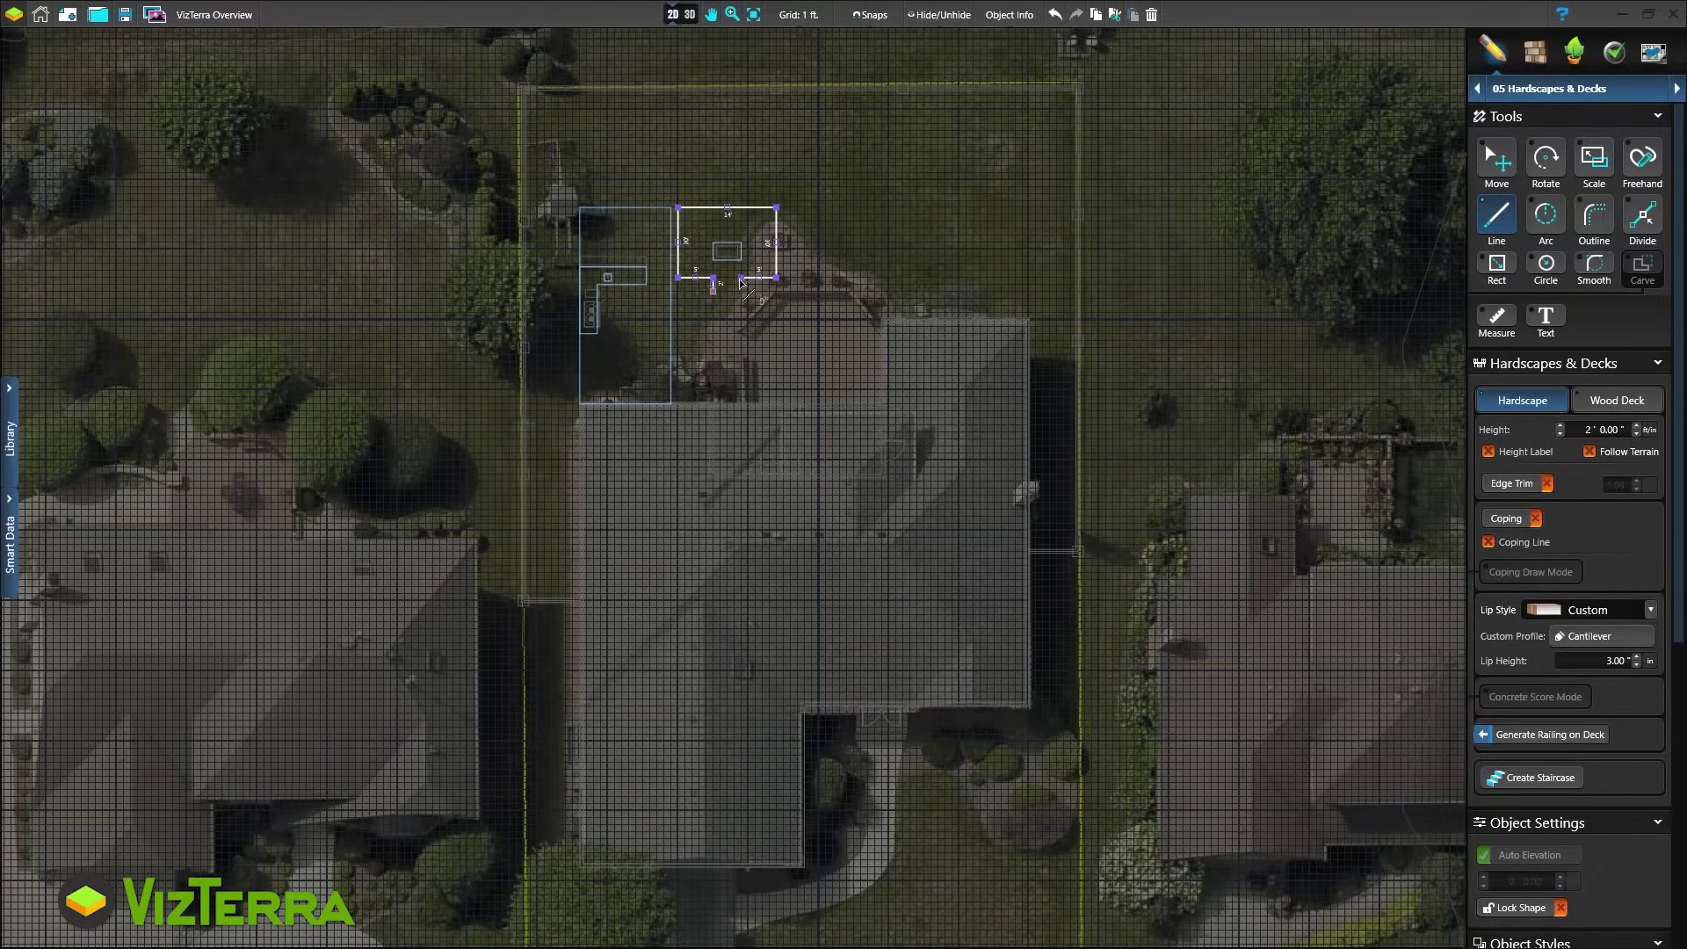
left_click(742, 292)
left_click(712, 291)
Set the area's height to -2'6" and view the sunken fire pit in 3D
double_click(1608, 430)
type("-2'6")
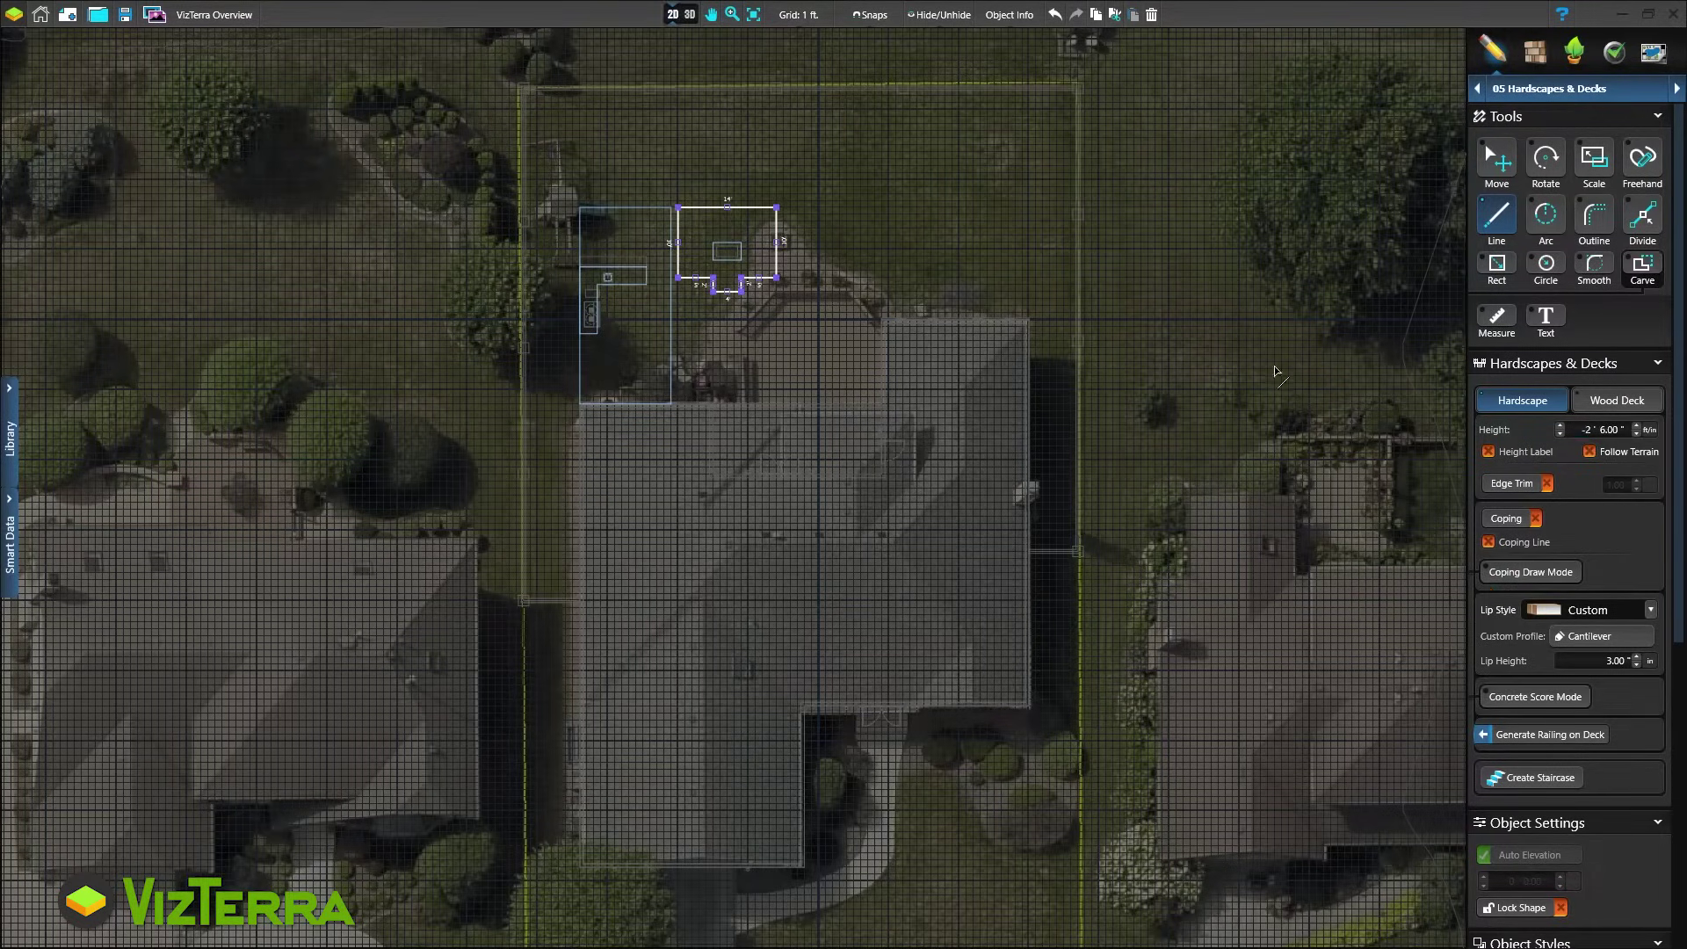
left_click(689, 15)
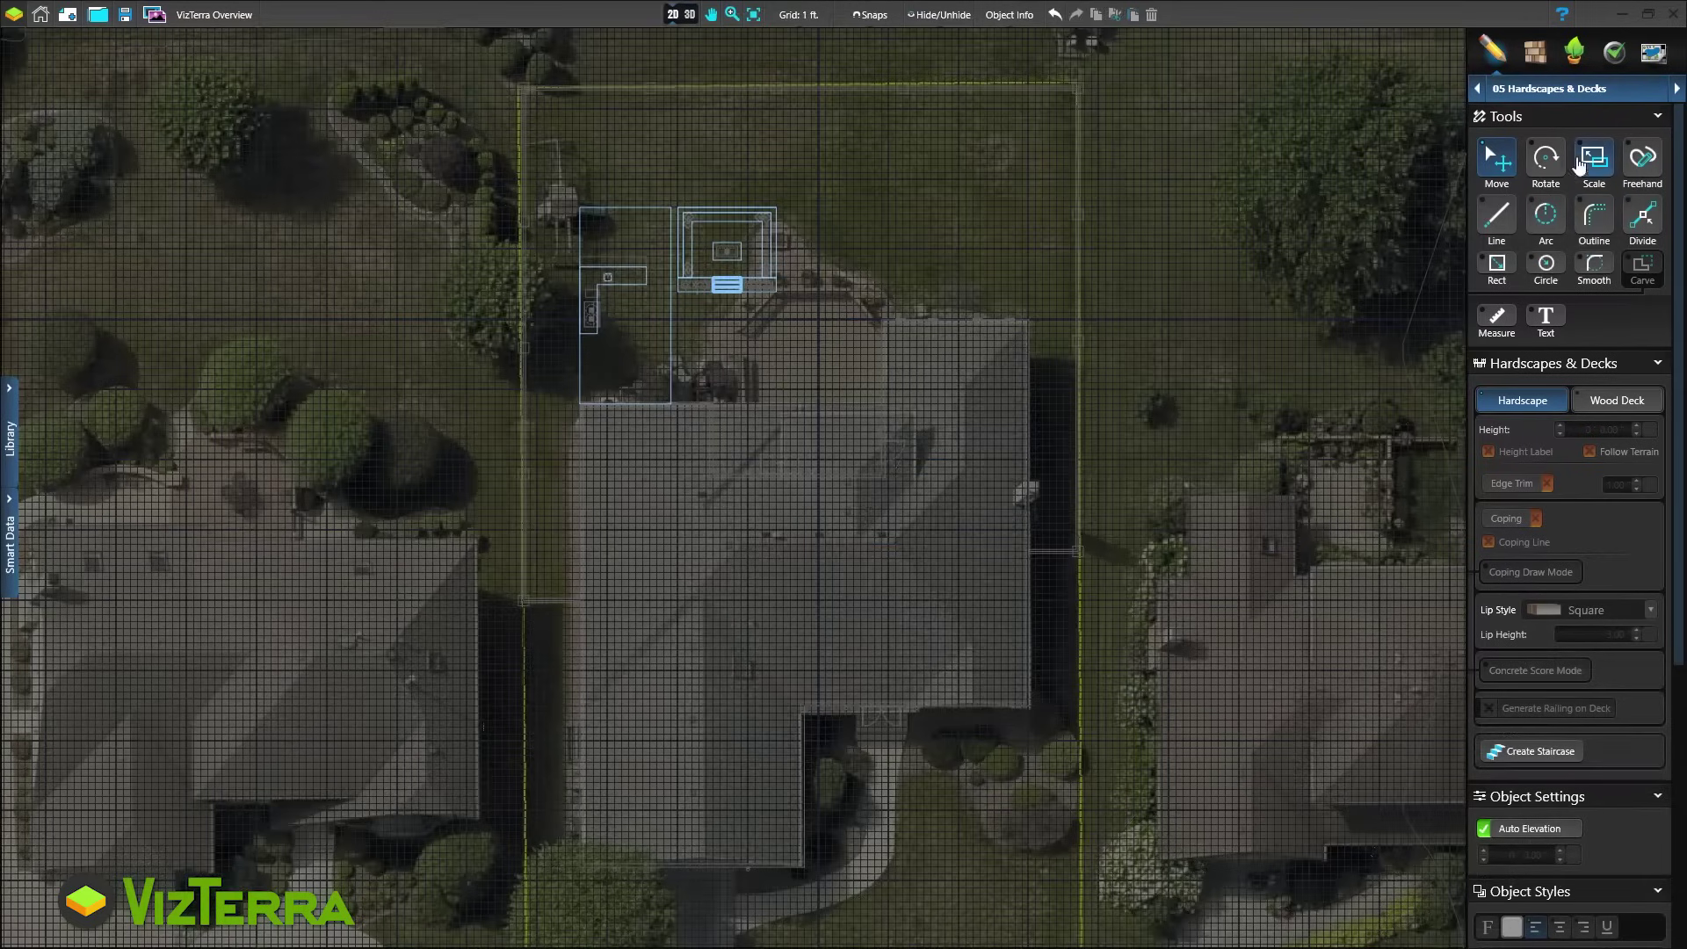
Draw an L-shaped outline at the house corner with a 15' edge
left_click(1584, 222)
left_click(882, 320)
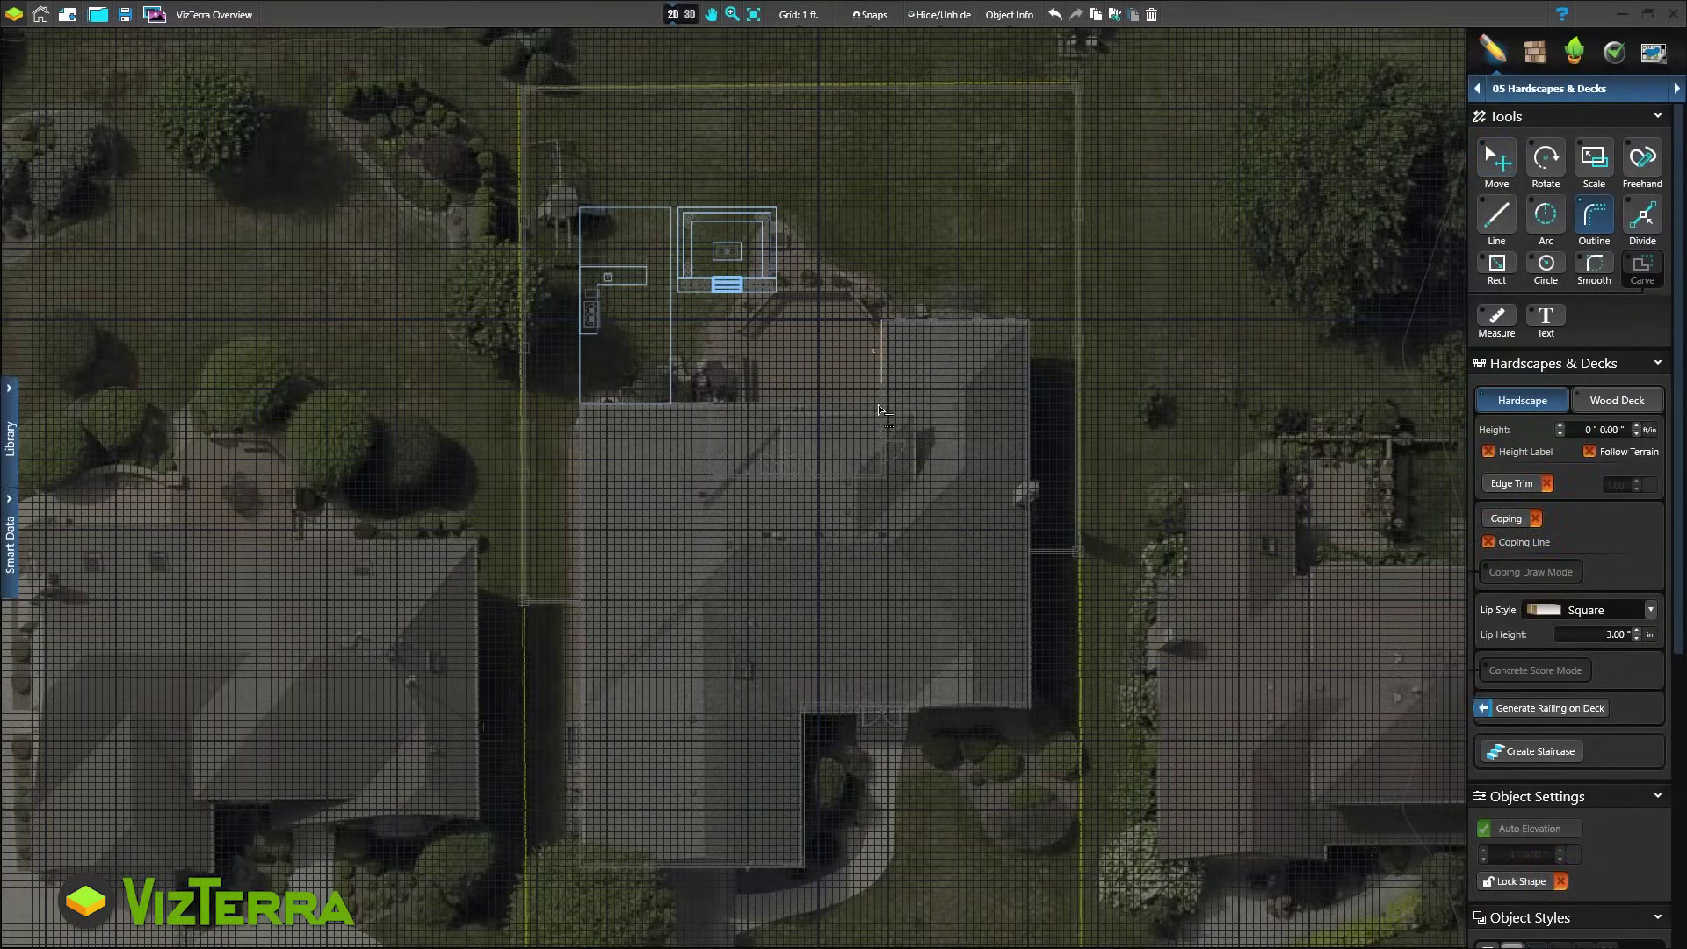
left_click(881, 474)
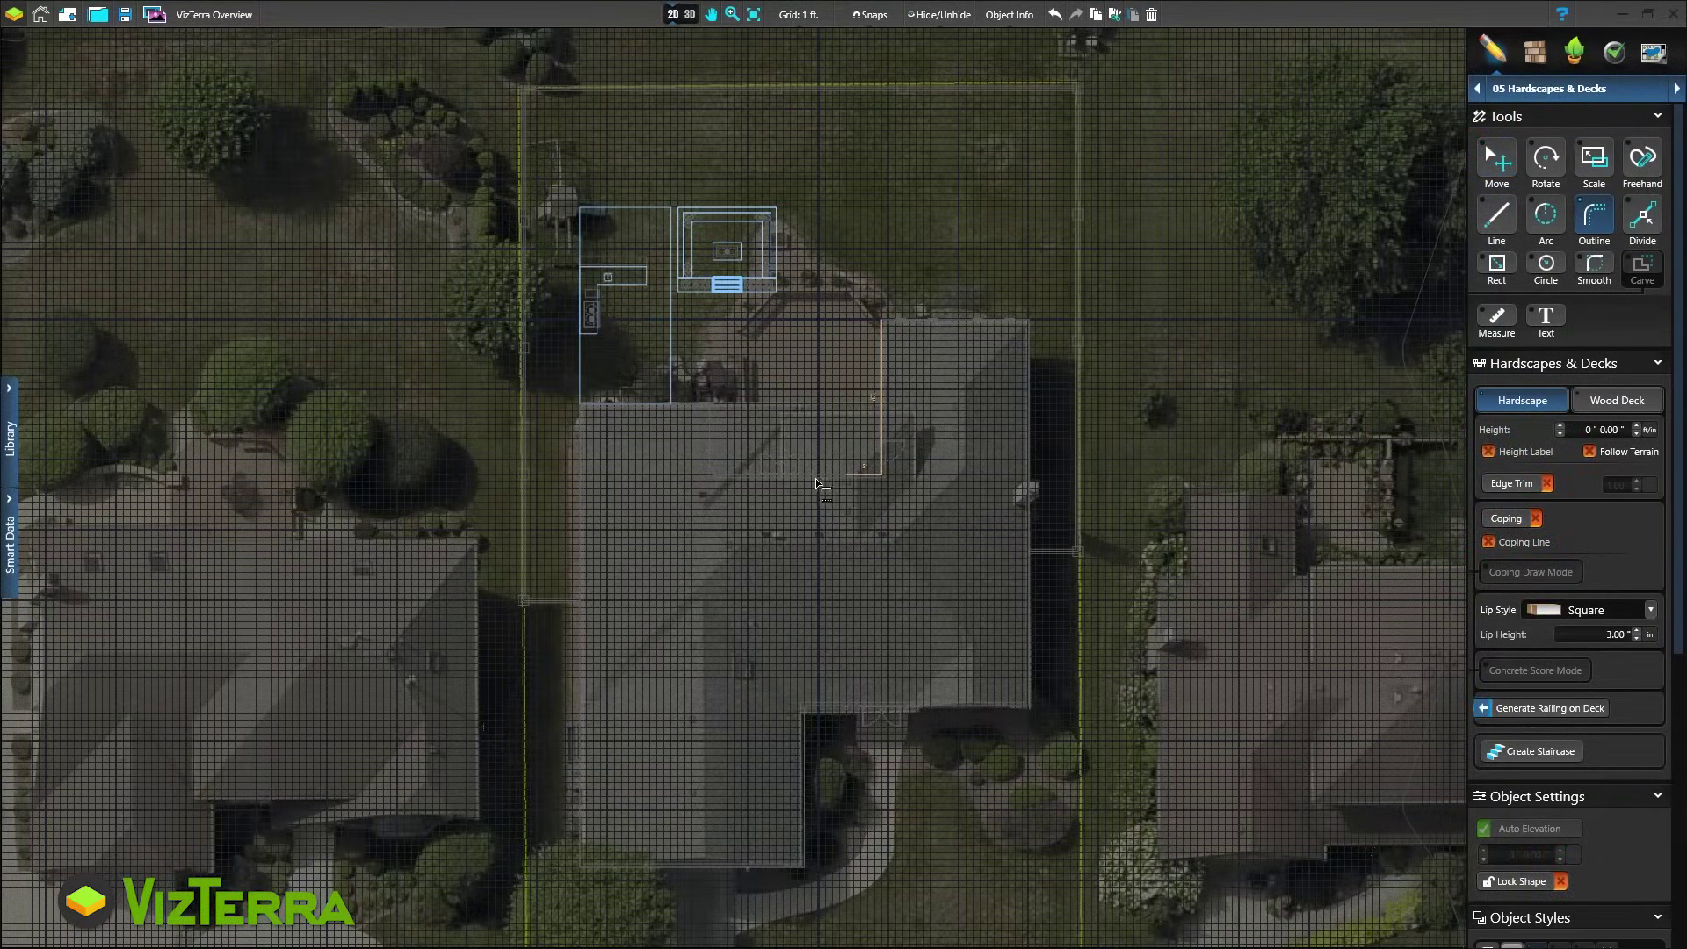
left_click(715, 404)
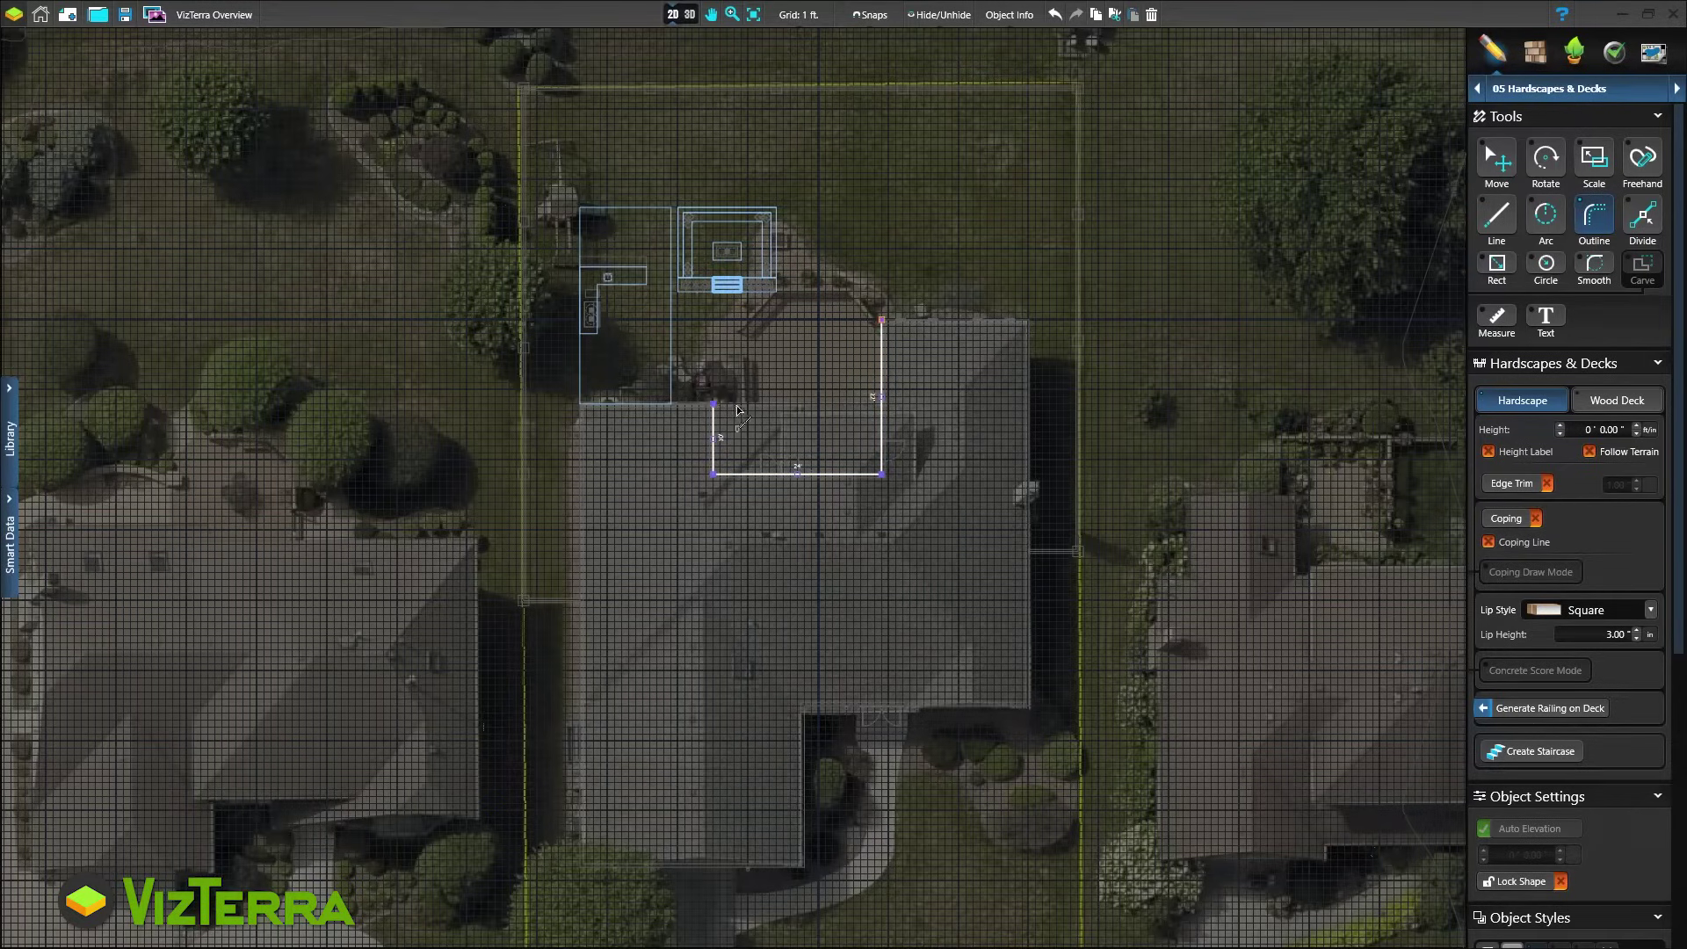
left_click(818, 405)
left_click(818, 321)
left_click(881, 321)
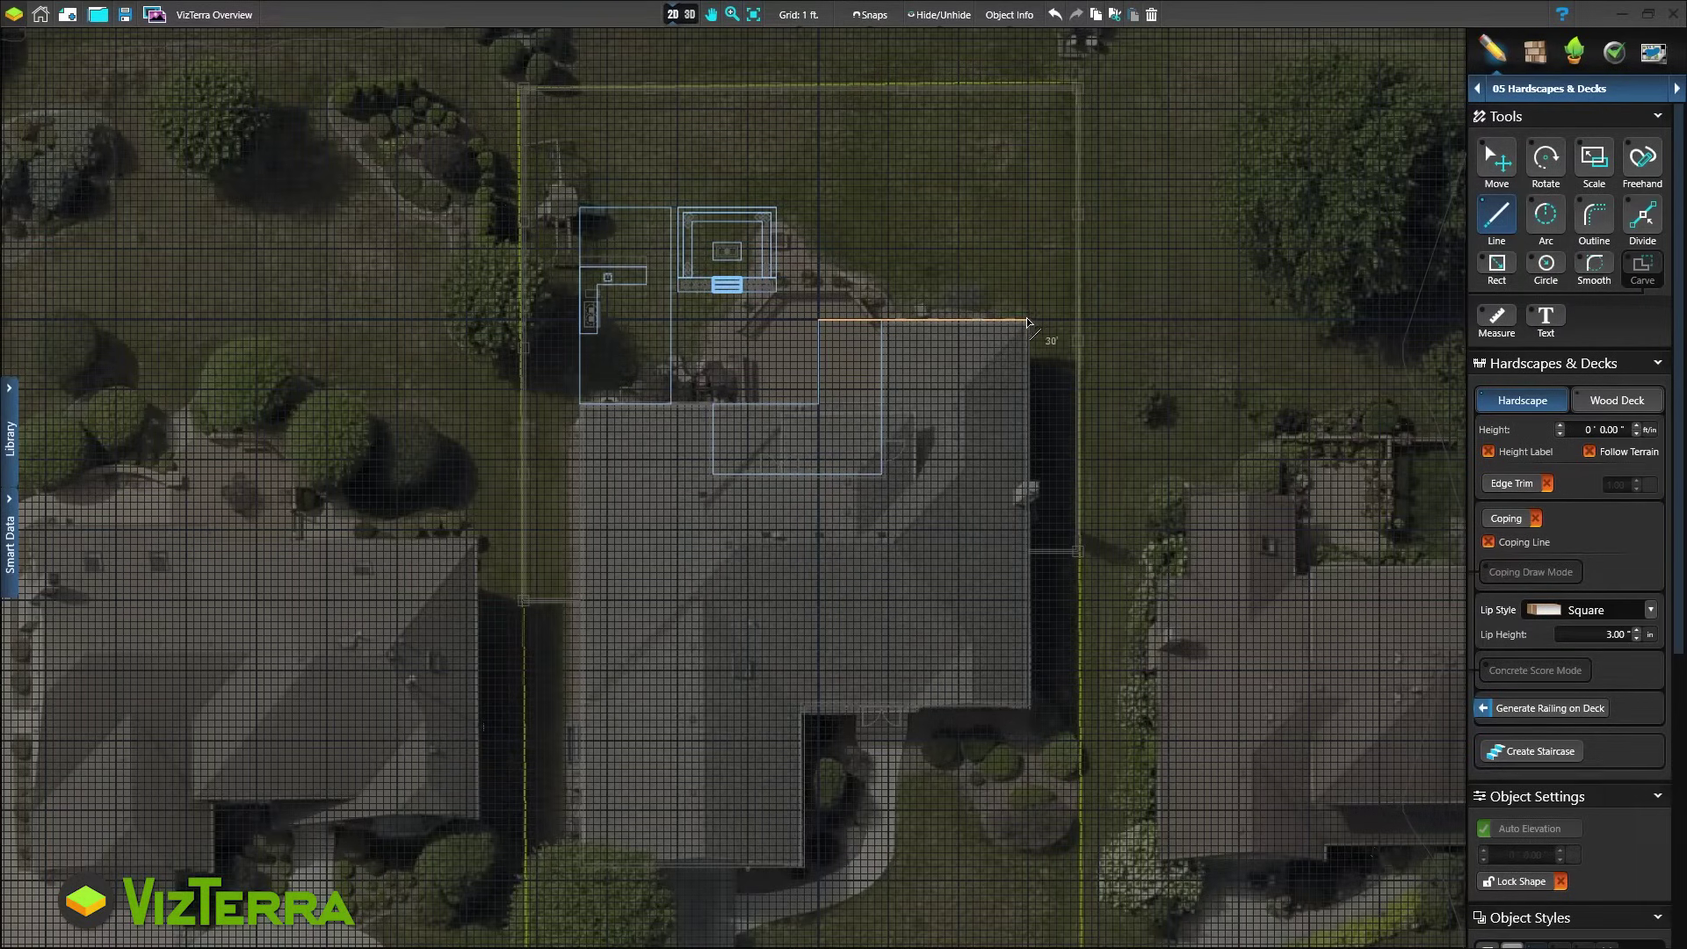
Outline a rectangle with a 30' edge along the house and make it a wood deck
left_click(1028, 320)
left_click(1028, 242)
left_click(819, 243)
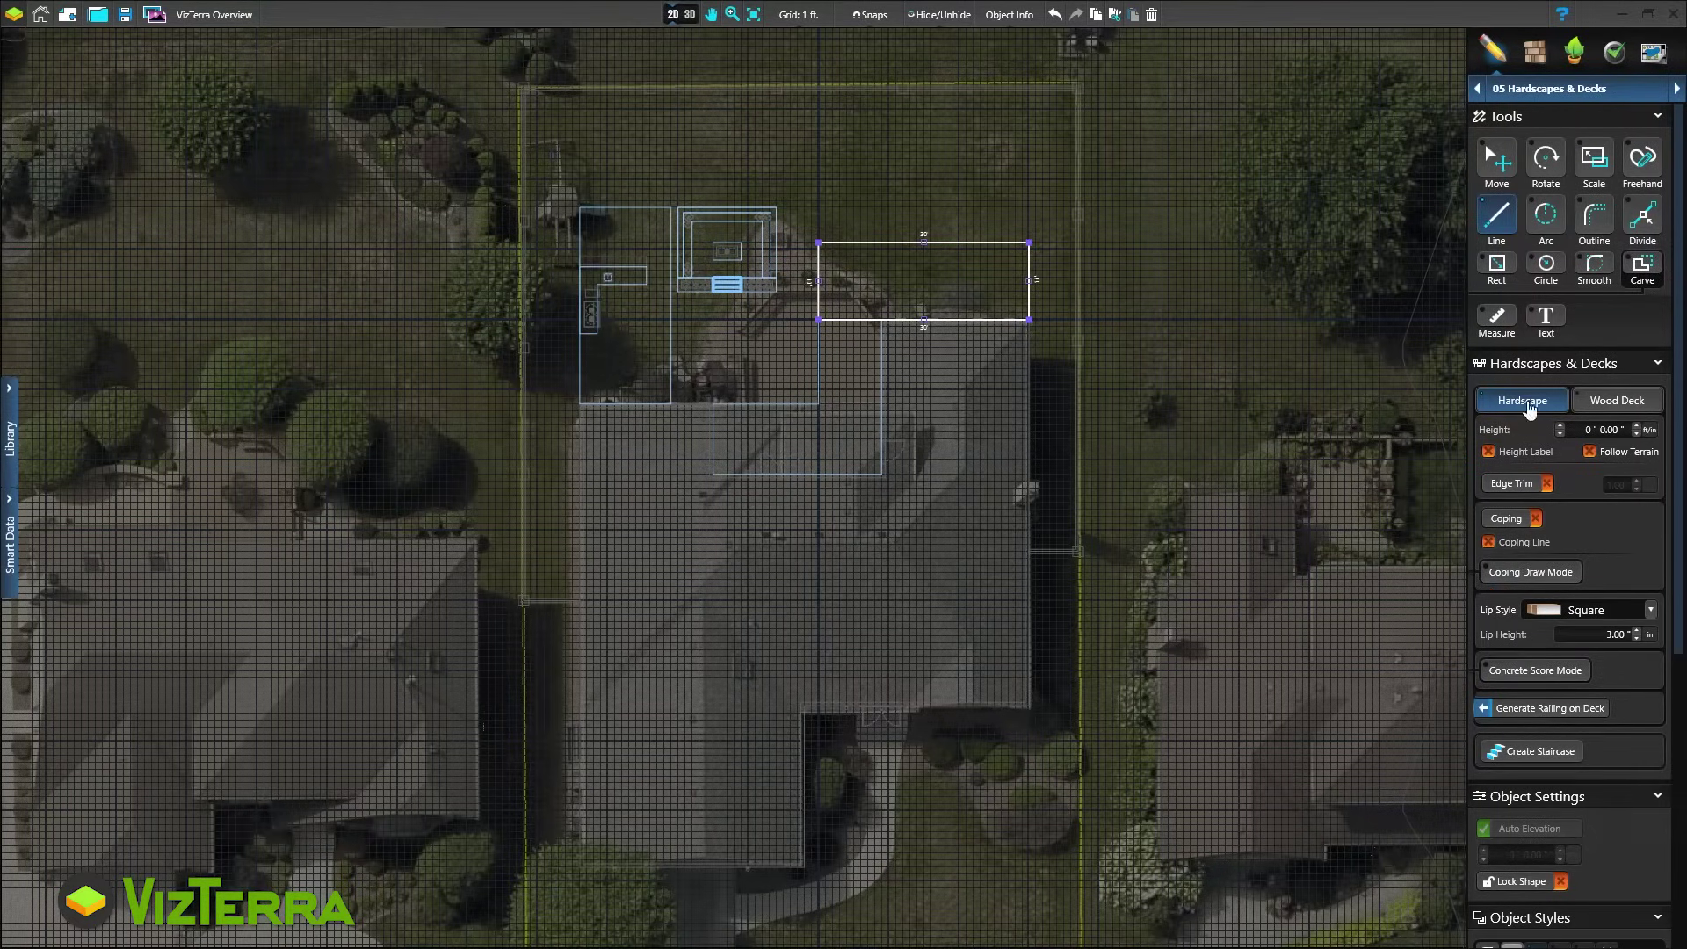
left_click(1608, 406)
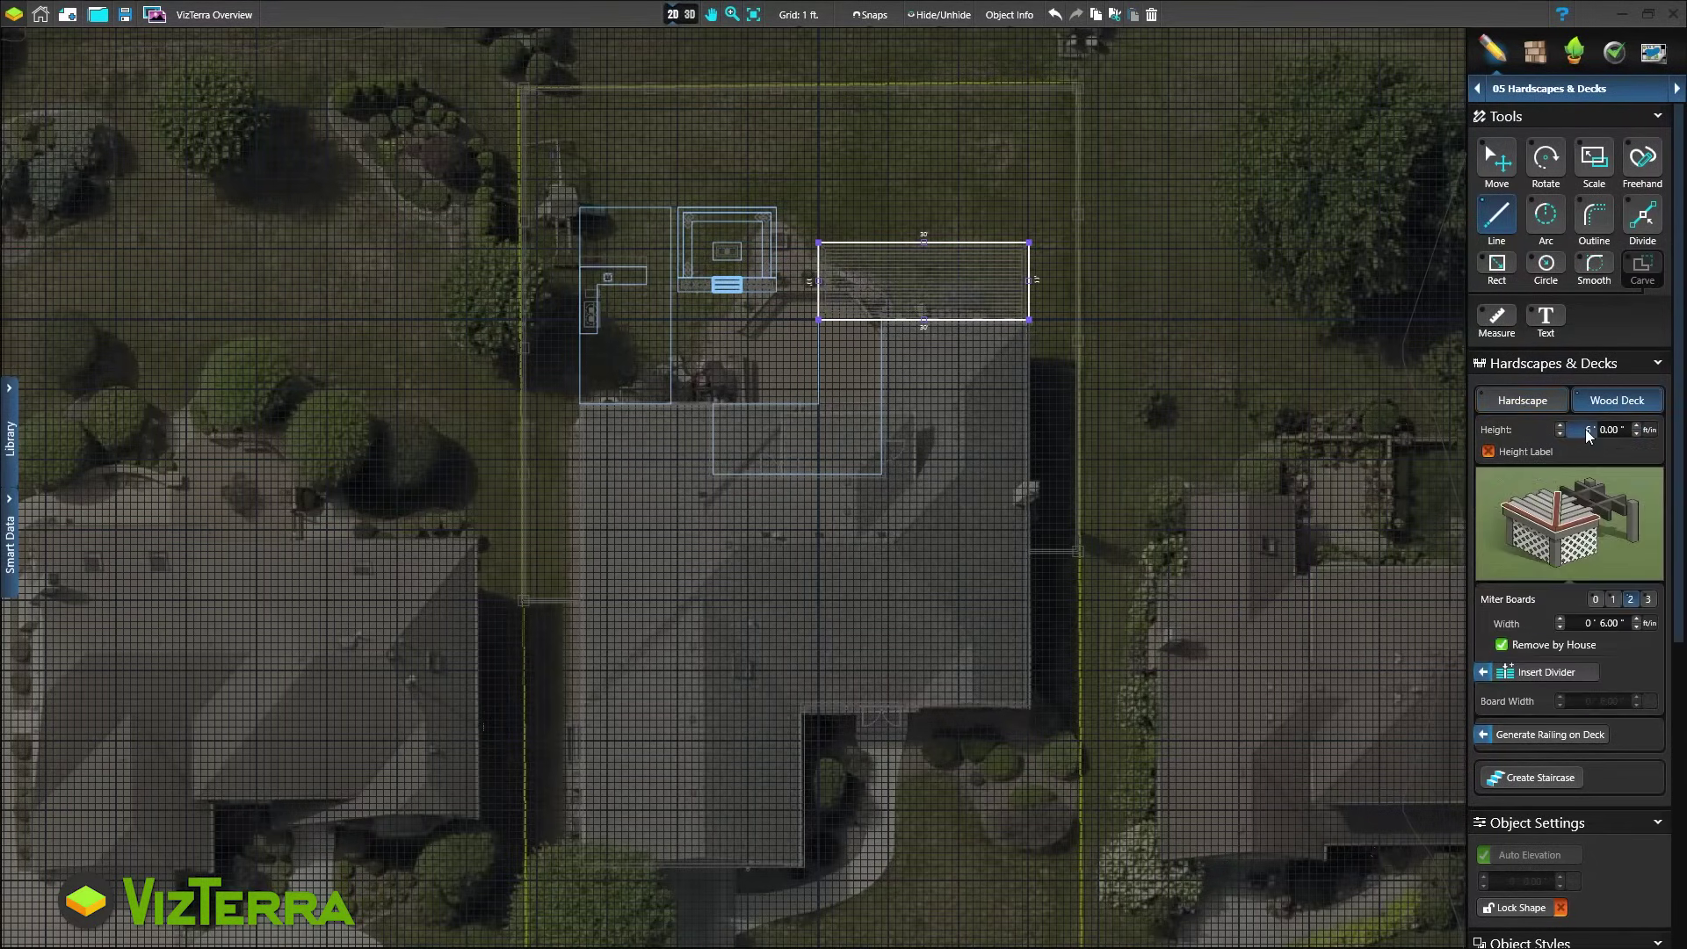
Set the rectangular deck's height to 9 inches
left_click(1615, 429)
type("9")
left_click(1490, 448)
Make the L-shaped area a 1' 9" wood deck split by a diagonal divider
left_click(851, 387)
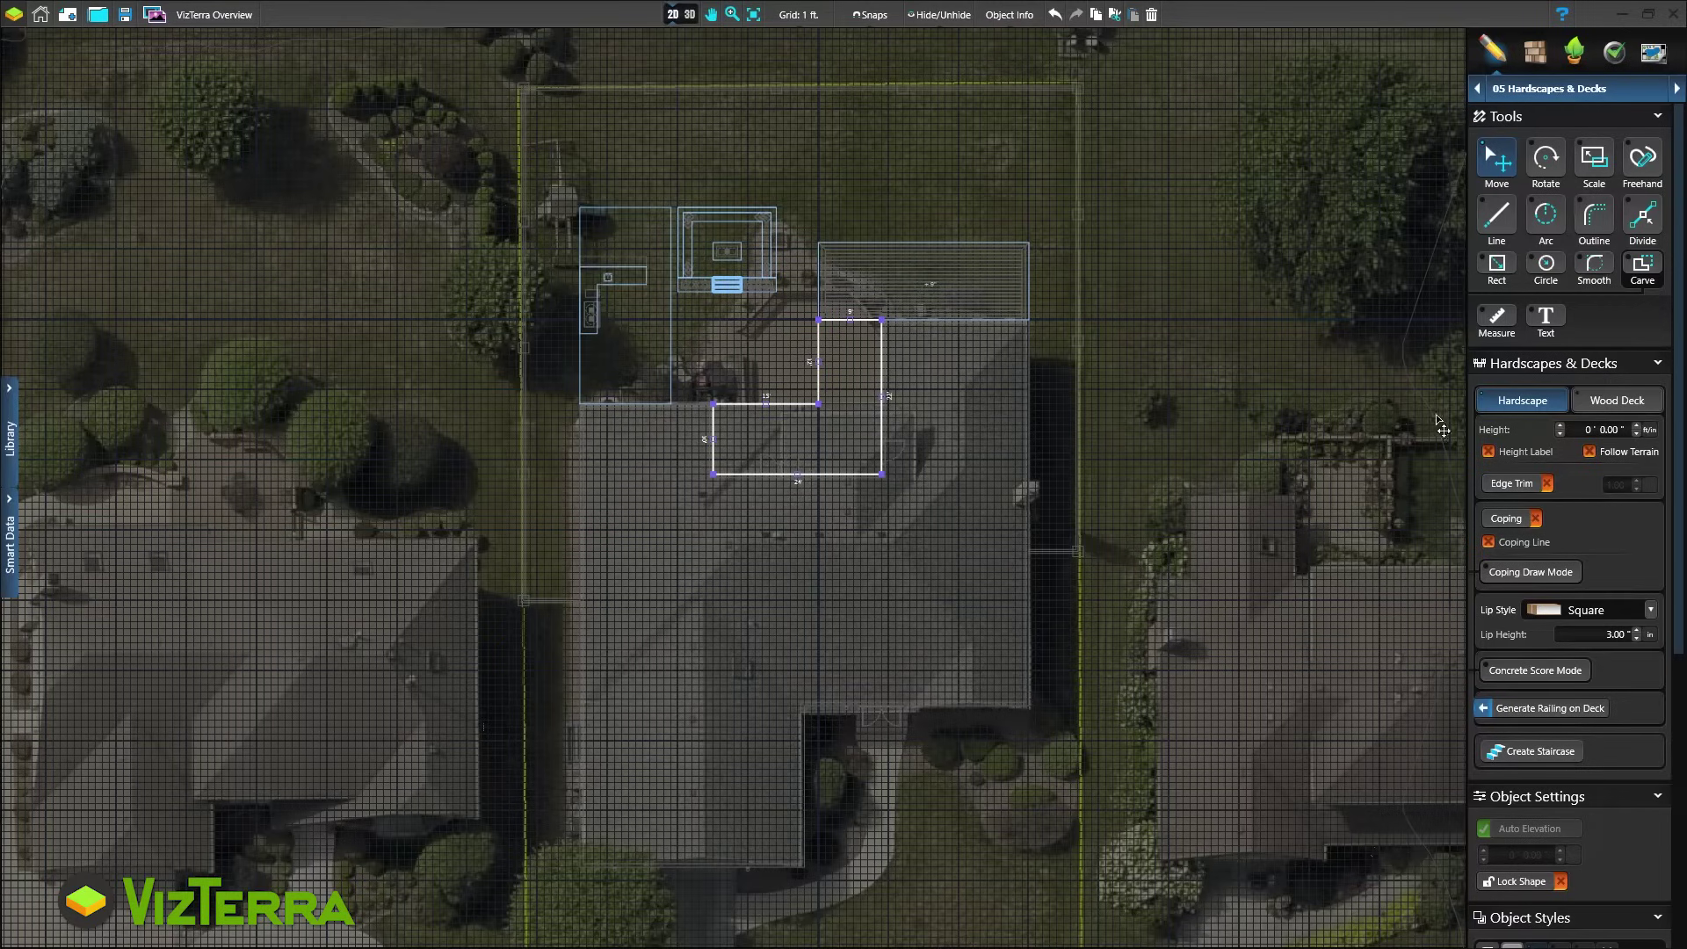
left_click(1615, 400)
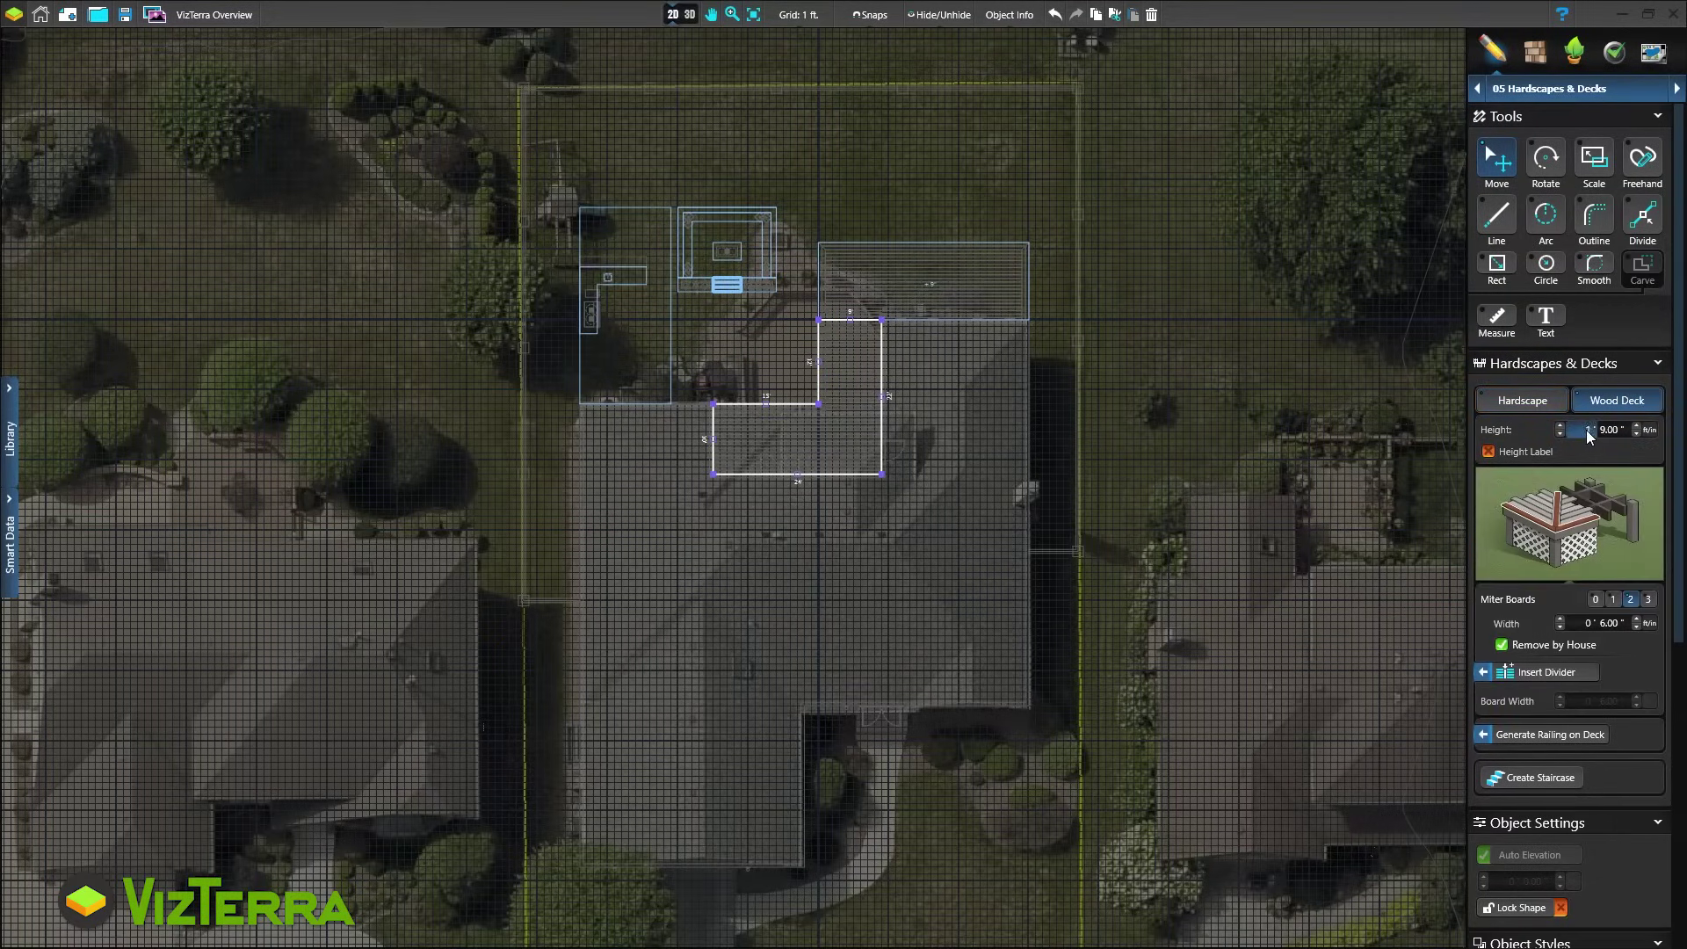
type("1")
left_click(1532, 457)
left_click(1536, 677)
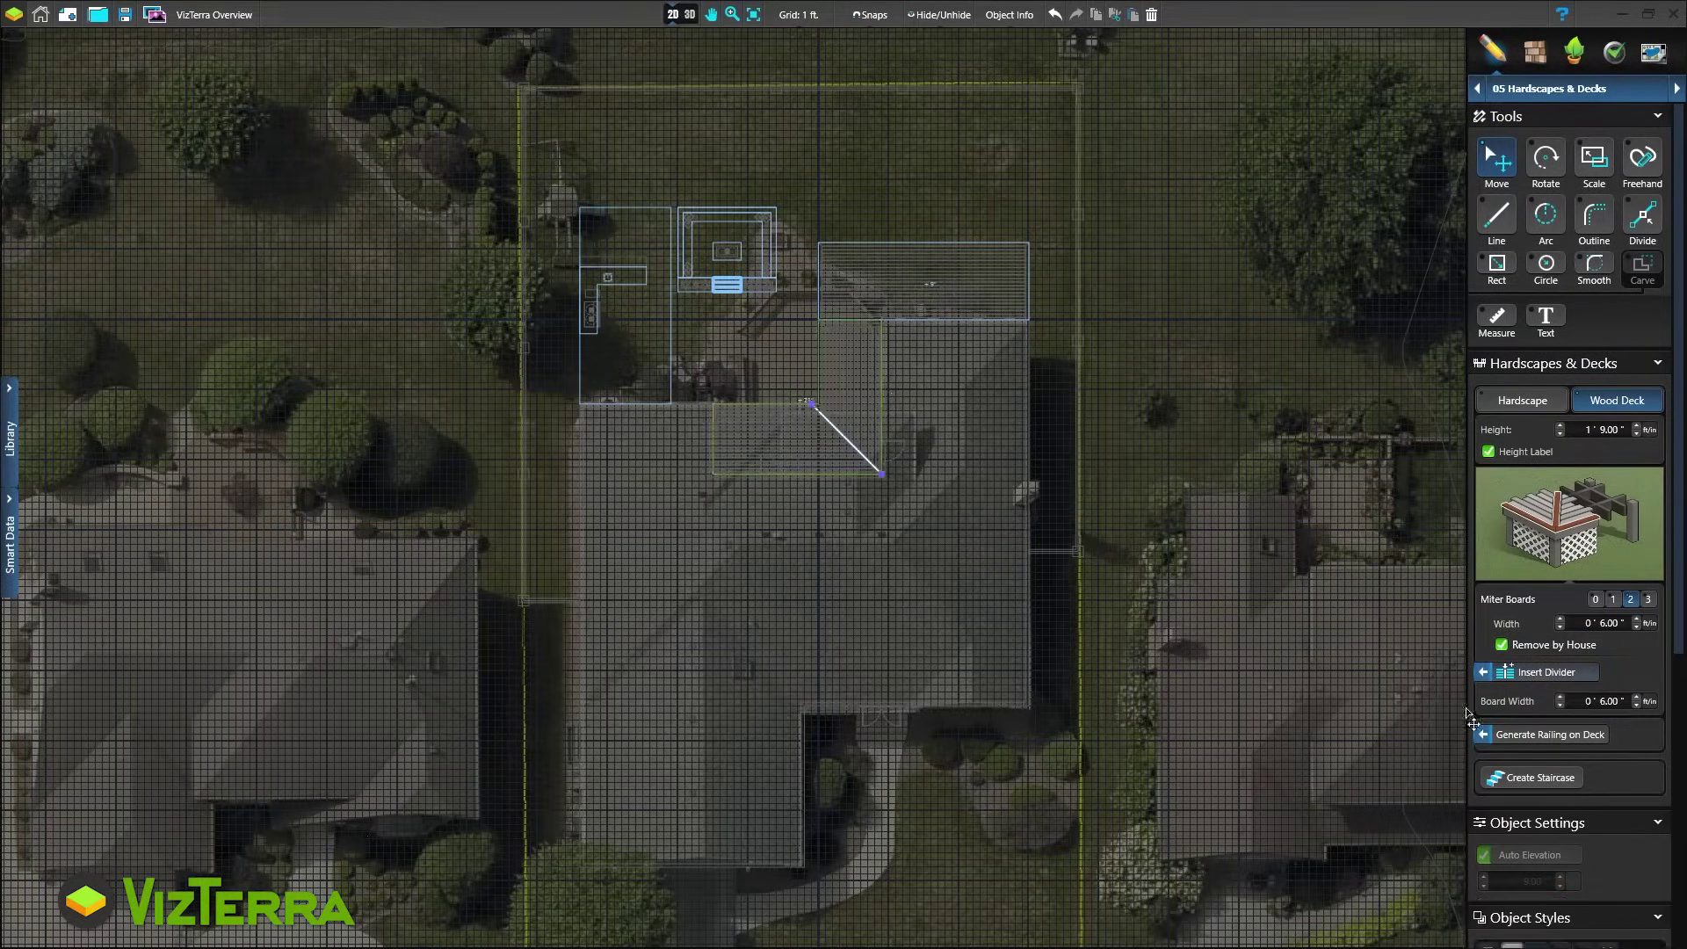
Add a staircase on the deck's edge and widen it to the right
left_click(1533, 778)
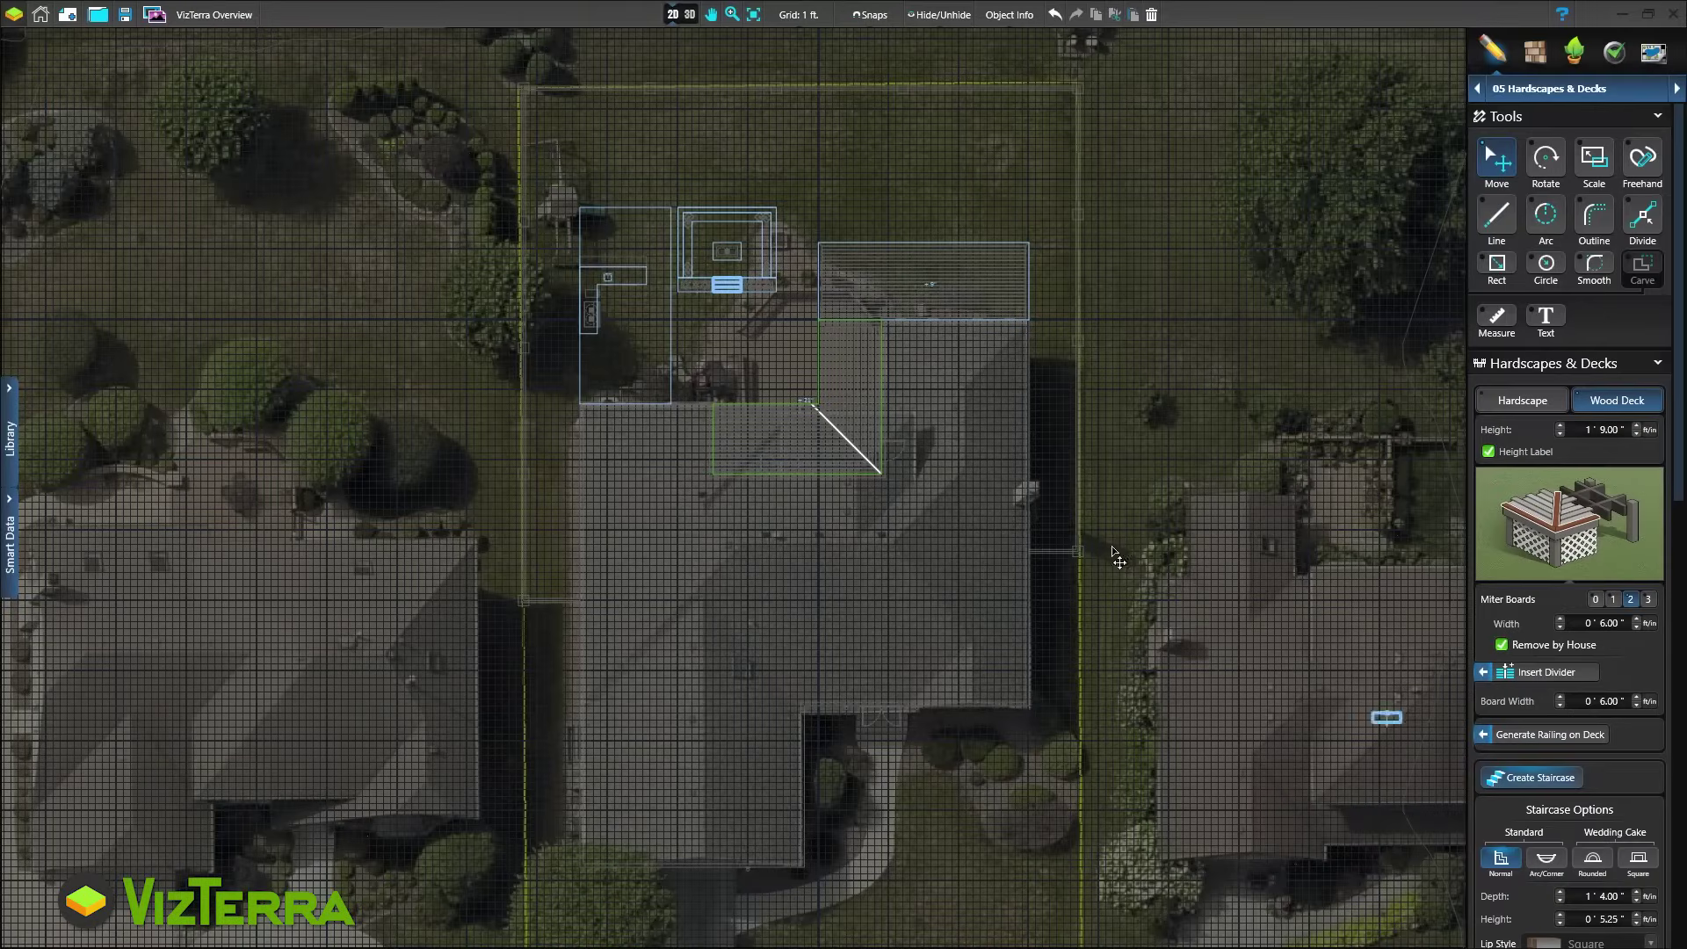
left_click(778, 417)
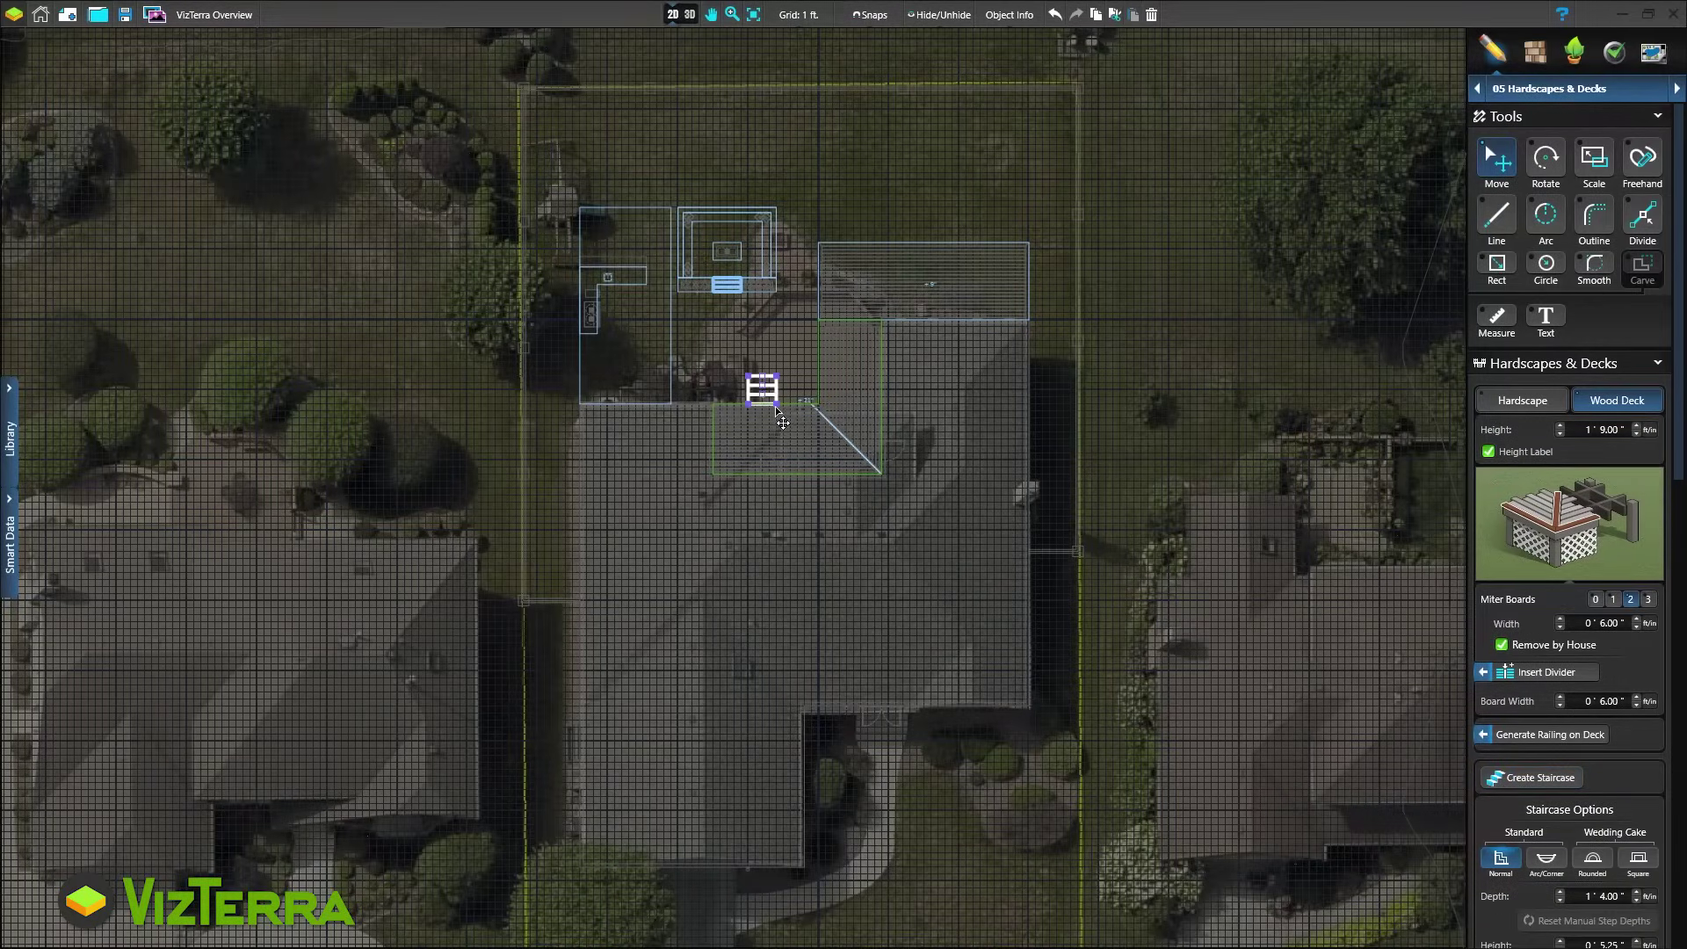
left_click_drag(777, 405, 810, 406)
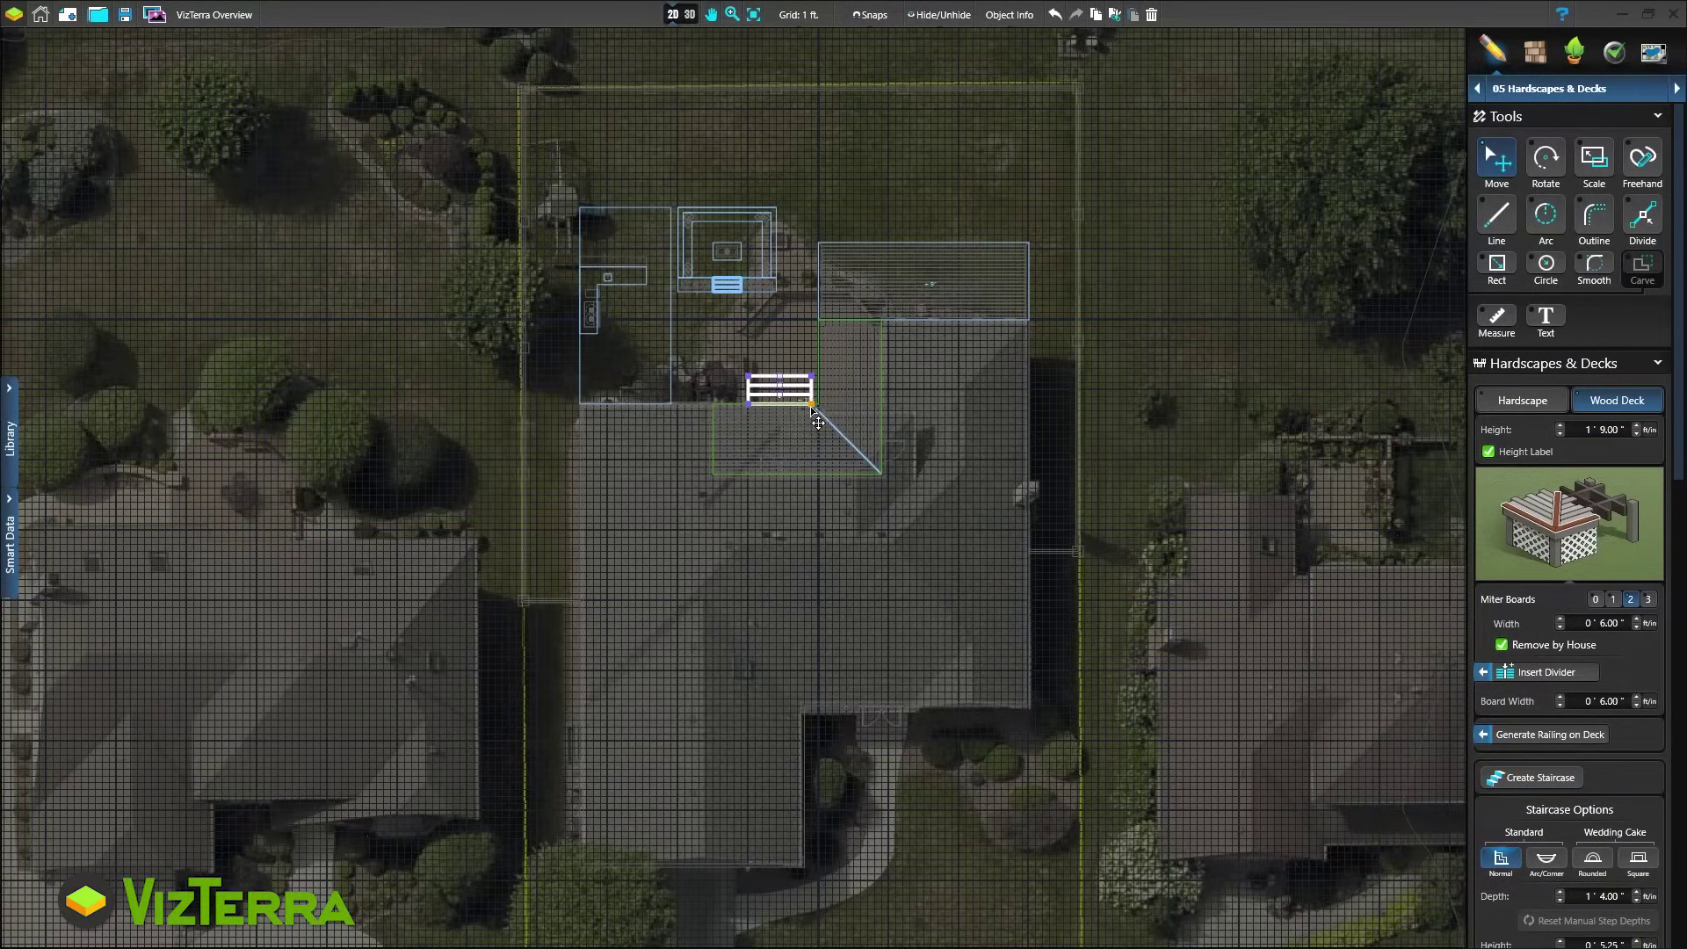
left_click(667, 13)
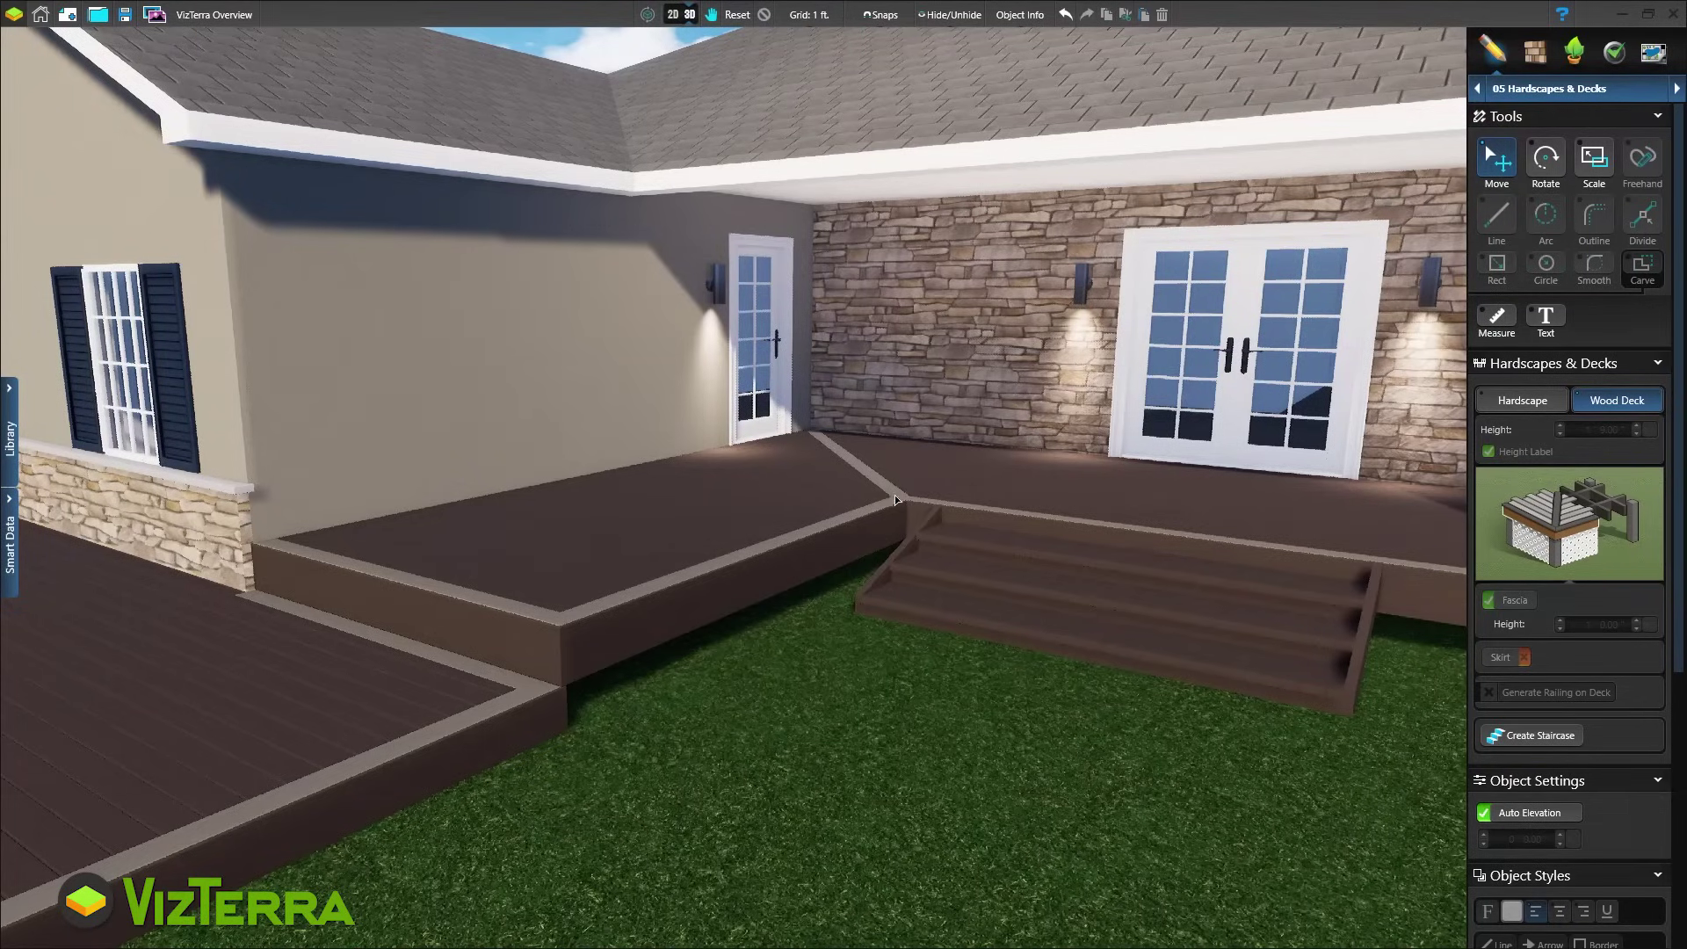
Add a skirt beneath the upper deck, keep its surface boards, and generate railings around it
left_click(816, 506)
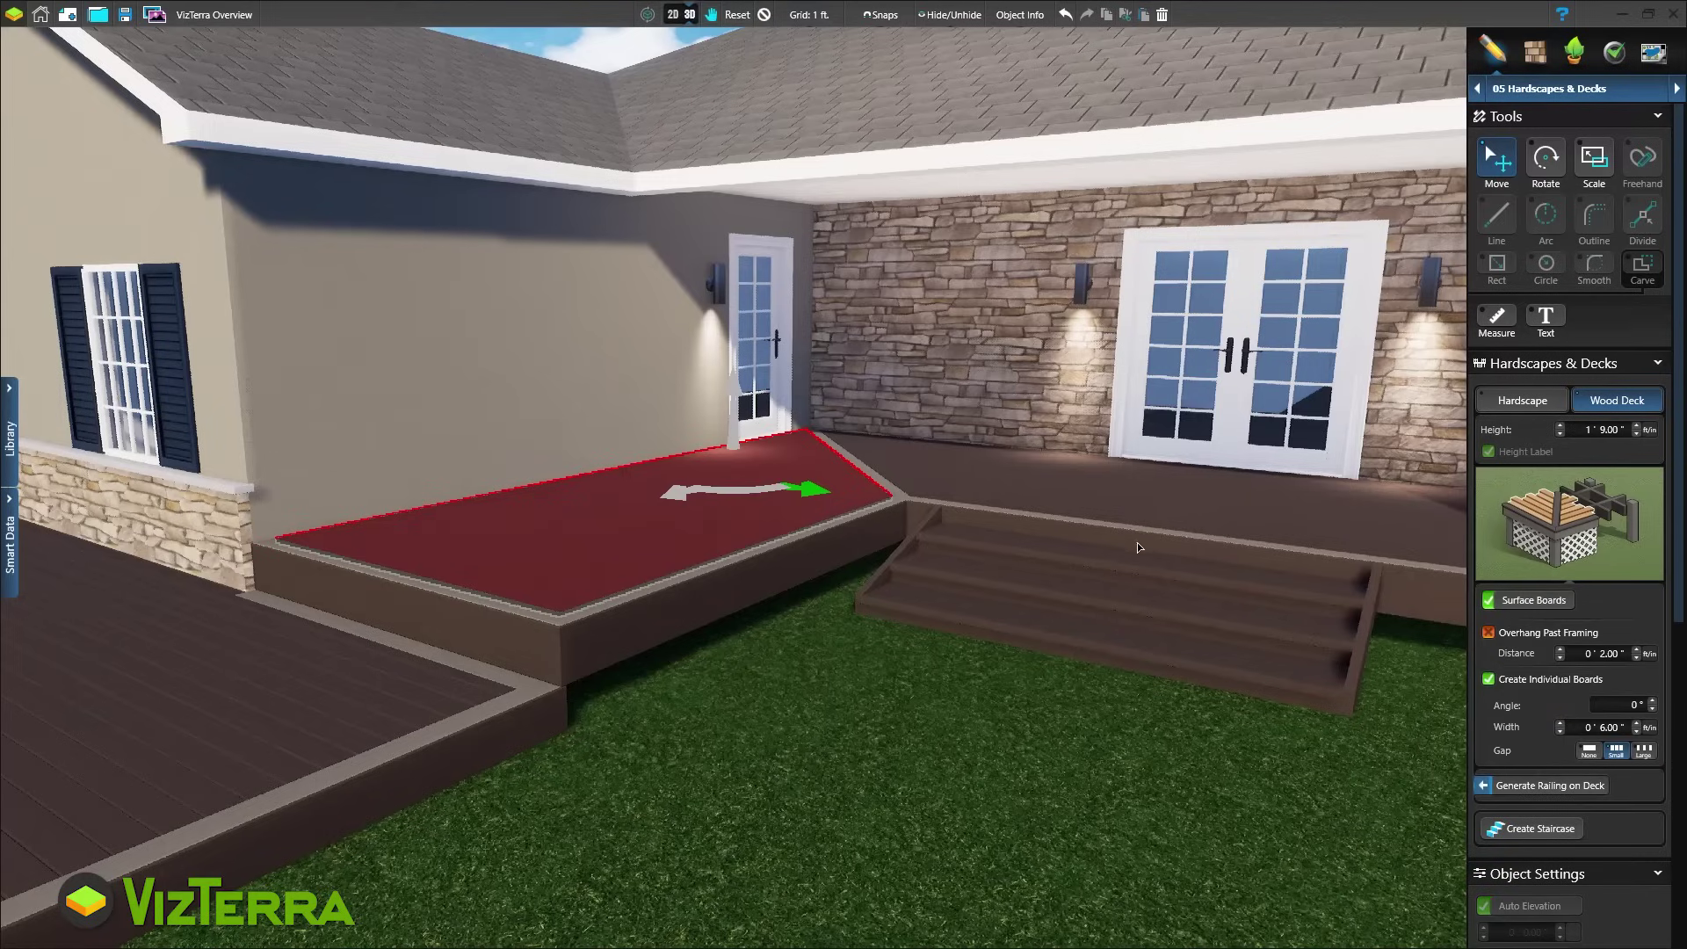
left_click(1529, 604)
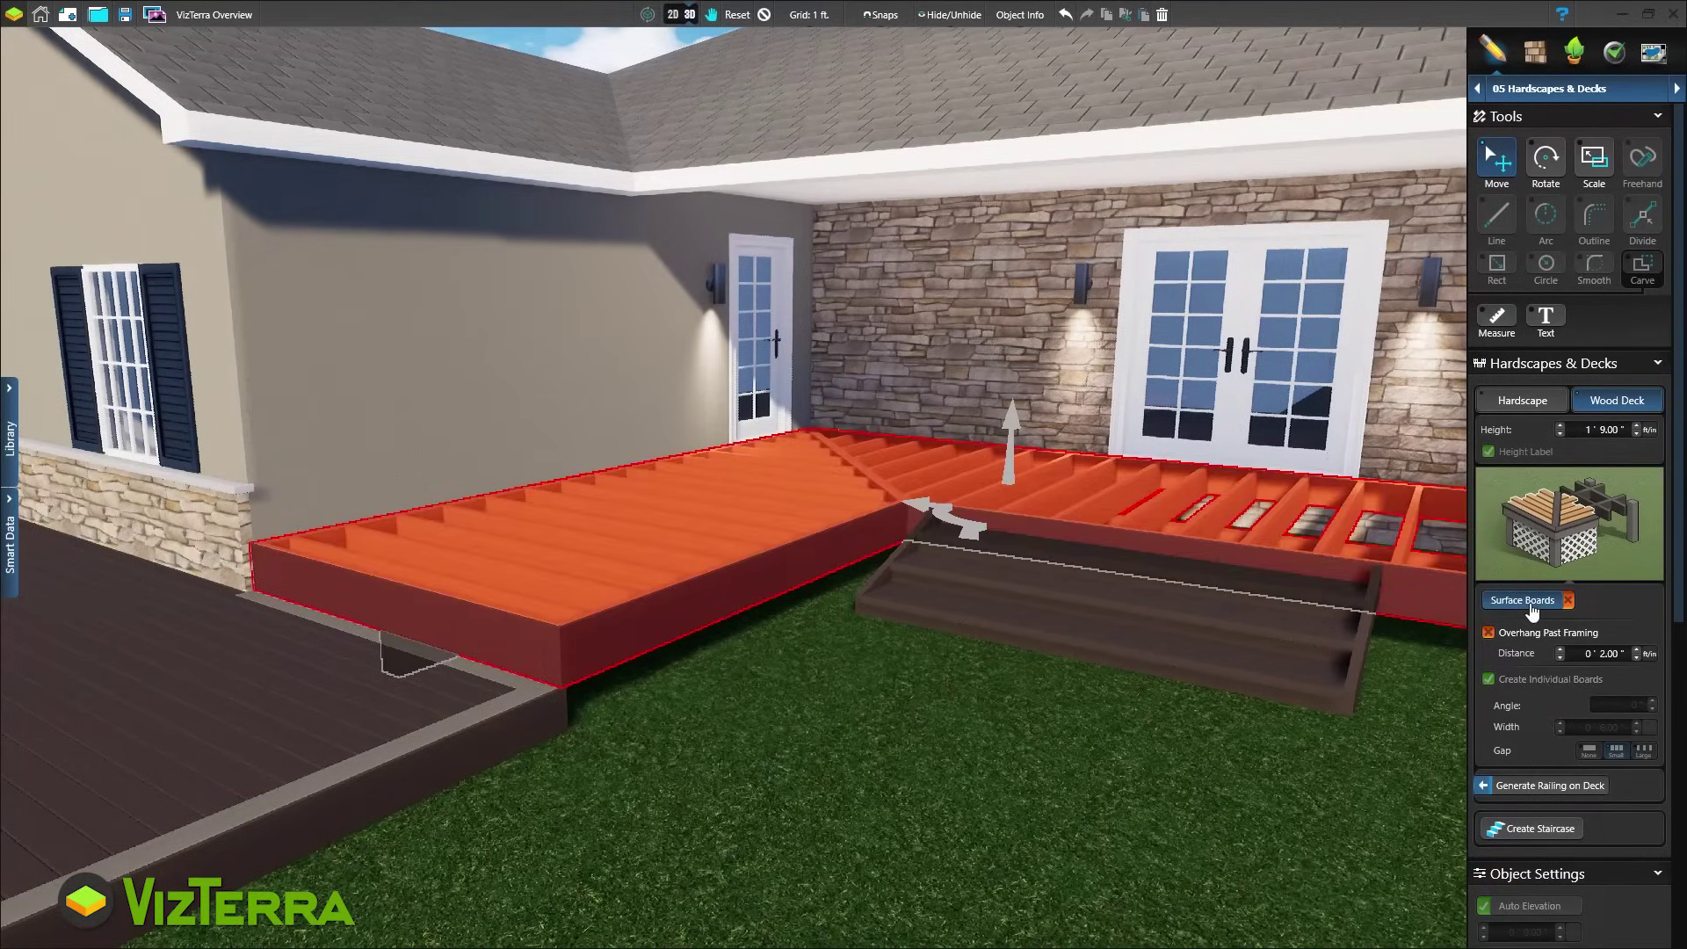
left_click(1527, 552)
left_click(1519, 659)
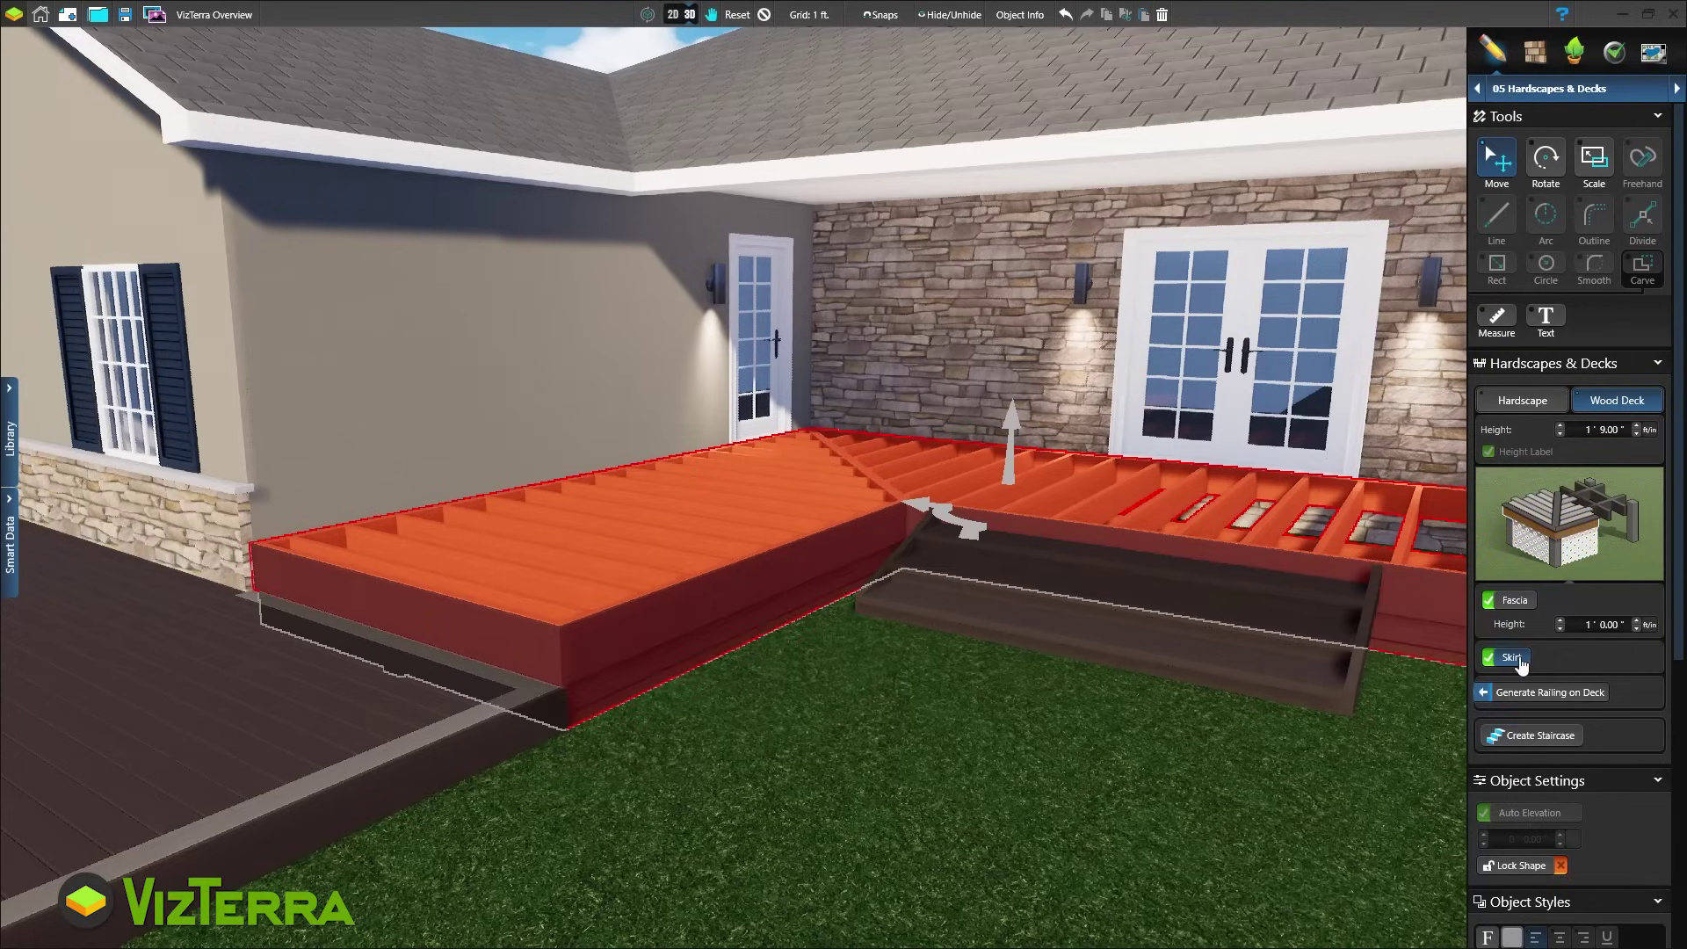
left_click(1529, 504)
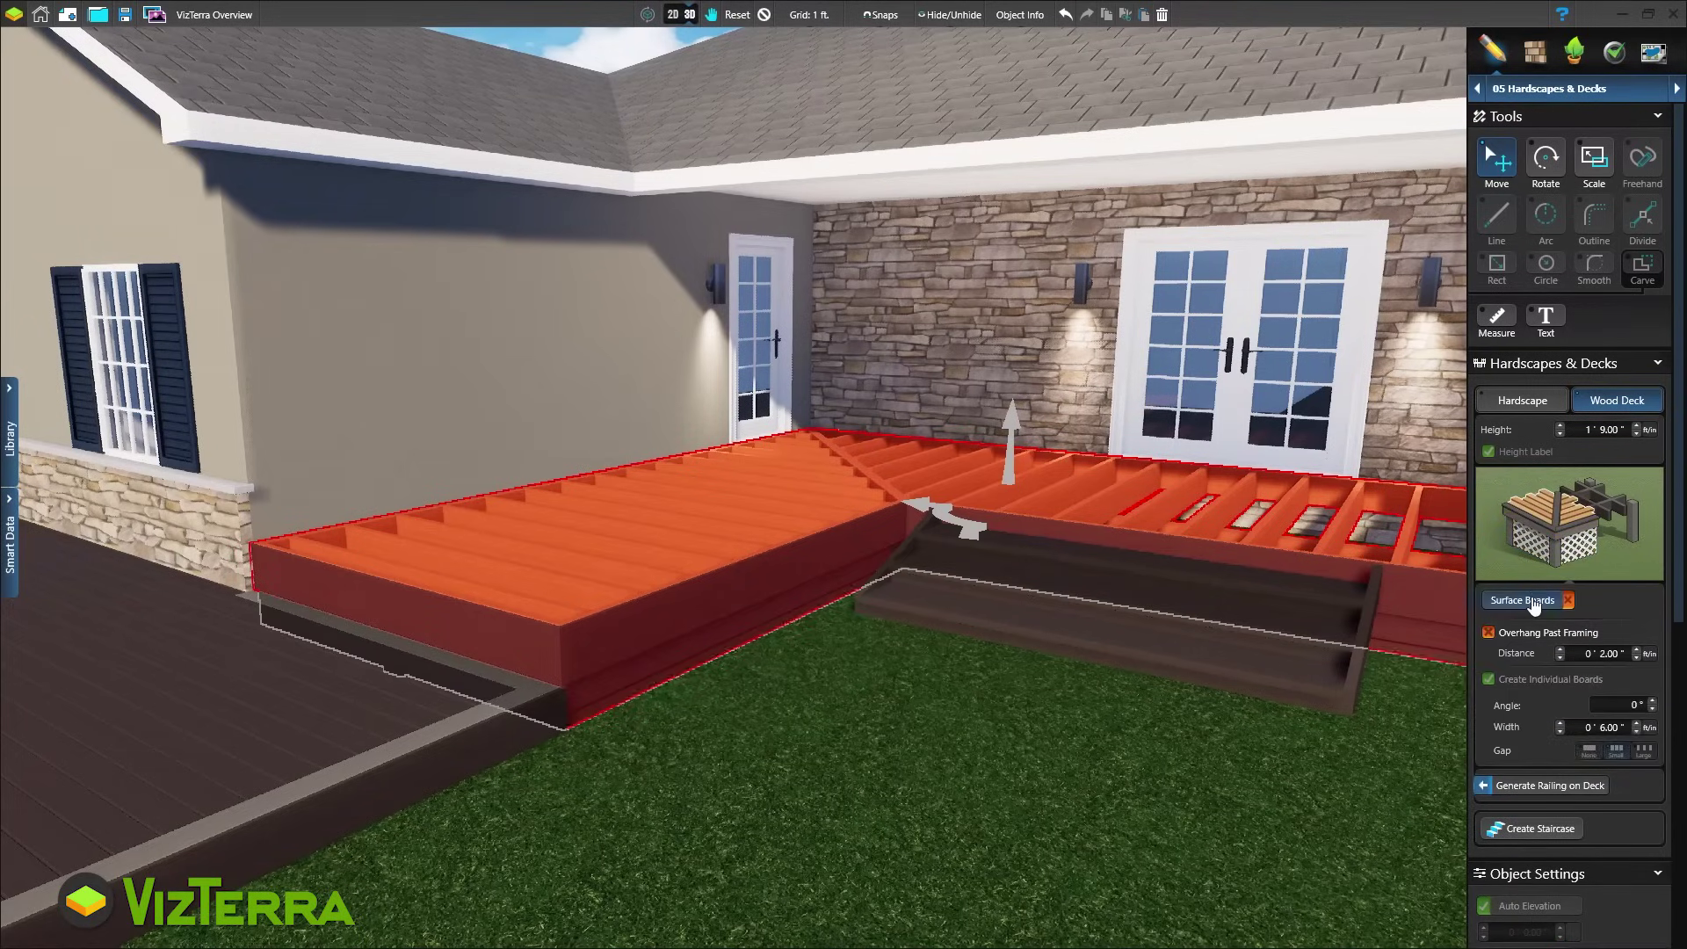
left_click(1533, 603)
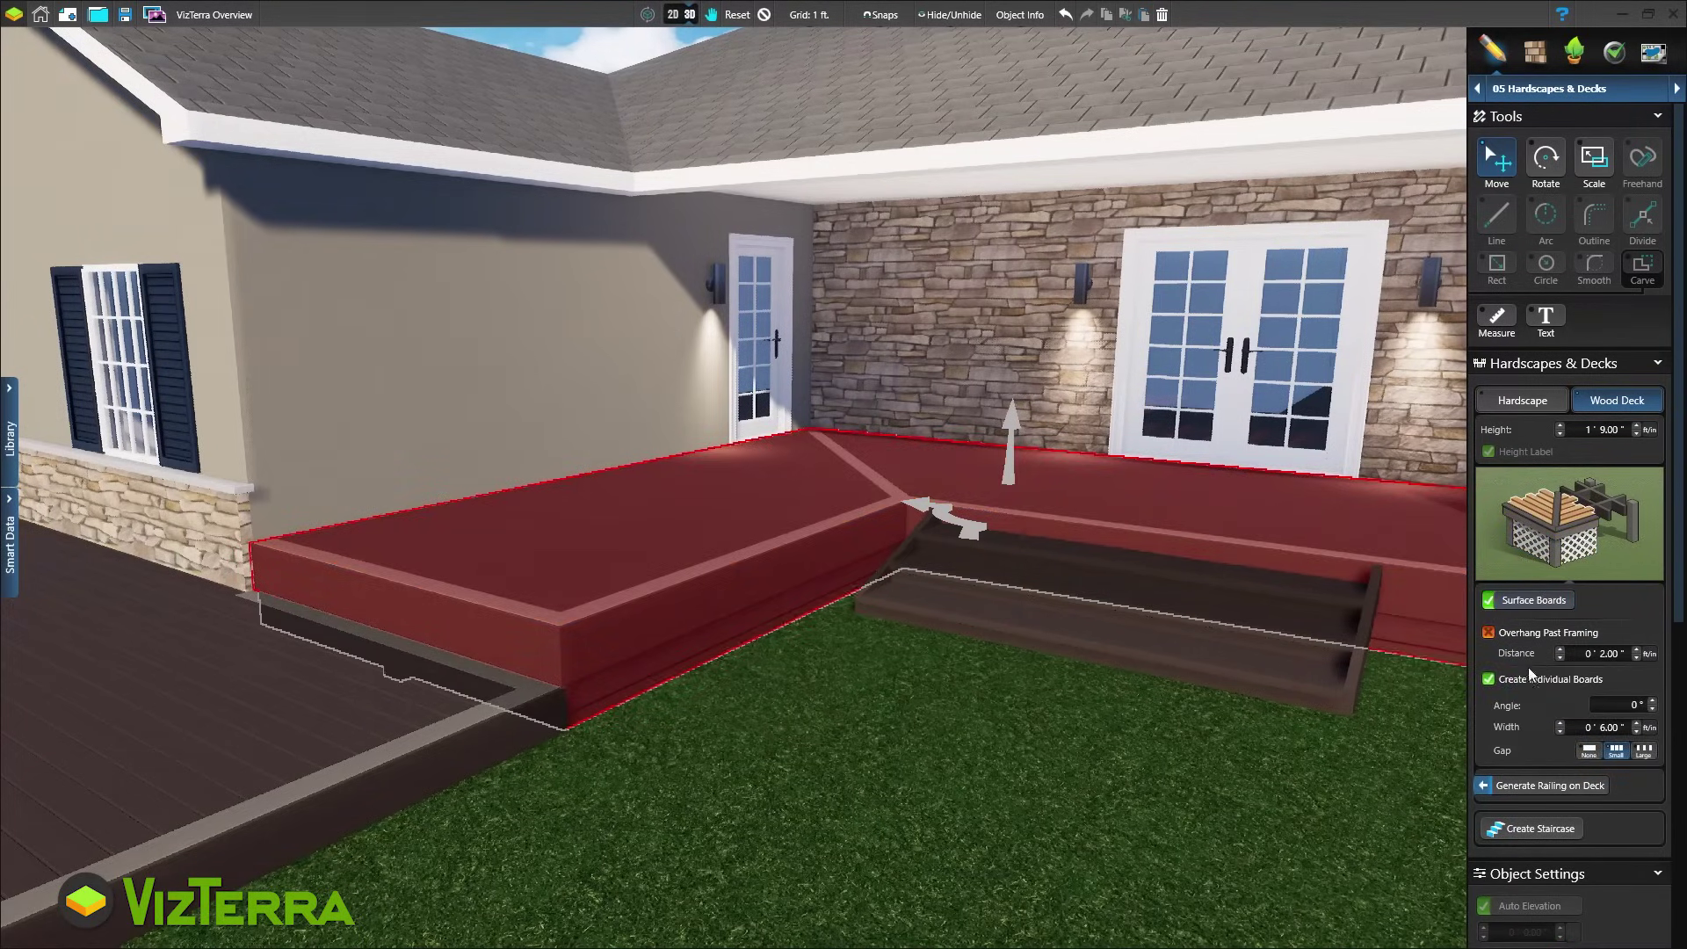
left_click(1529, 791)
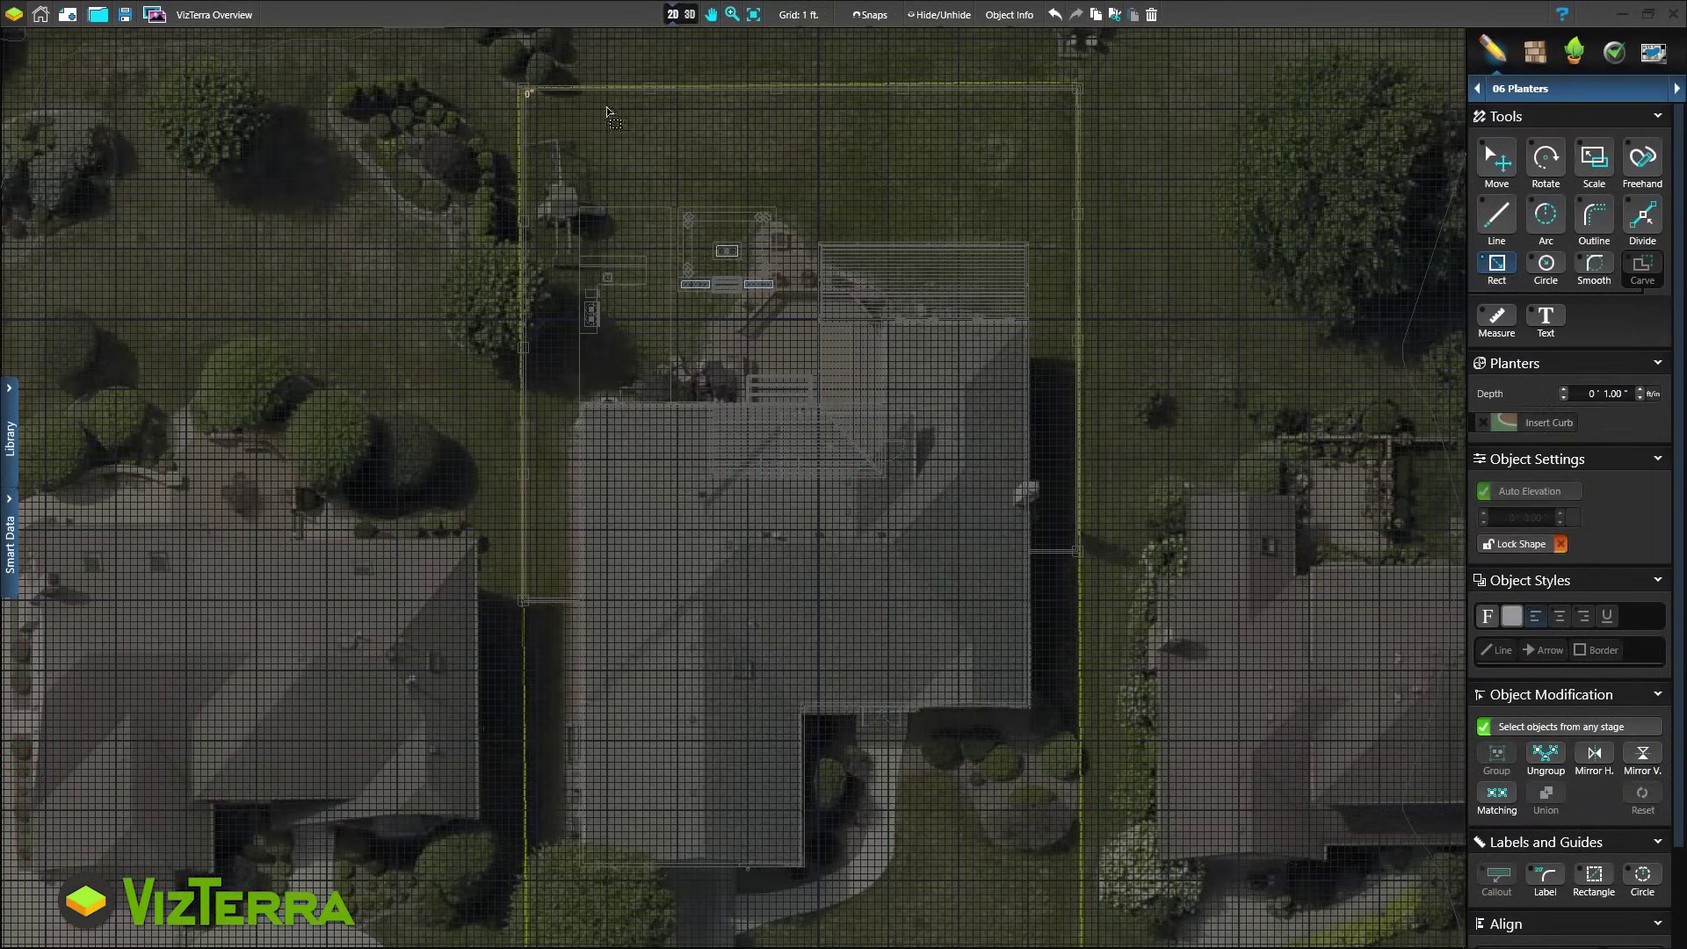
Draw a planter strip along the back fence, curve its front edge freehand, and line it with a curb
left_click_drag(607, 112, 1080, 161)
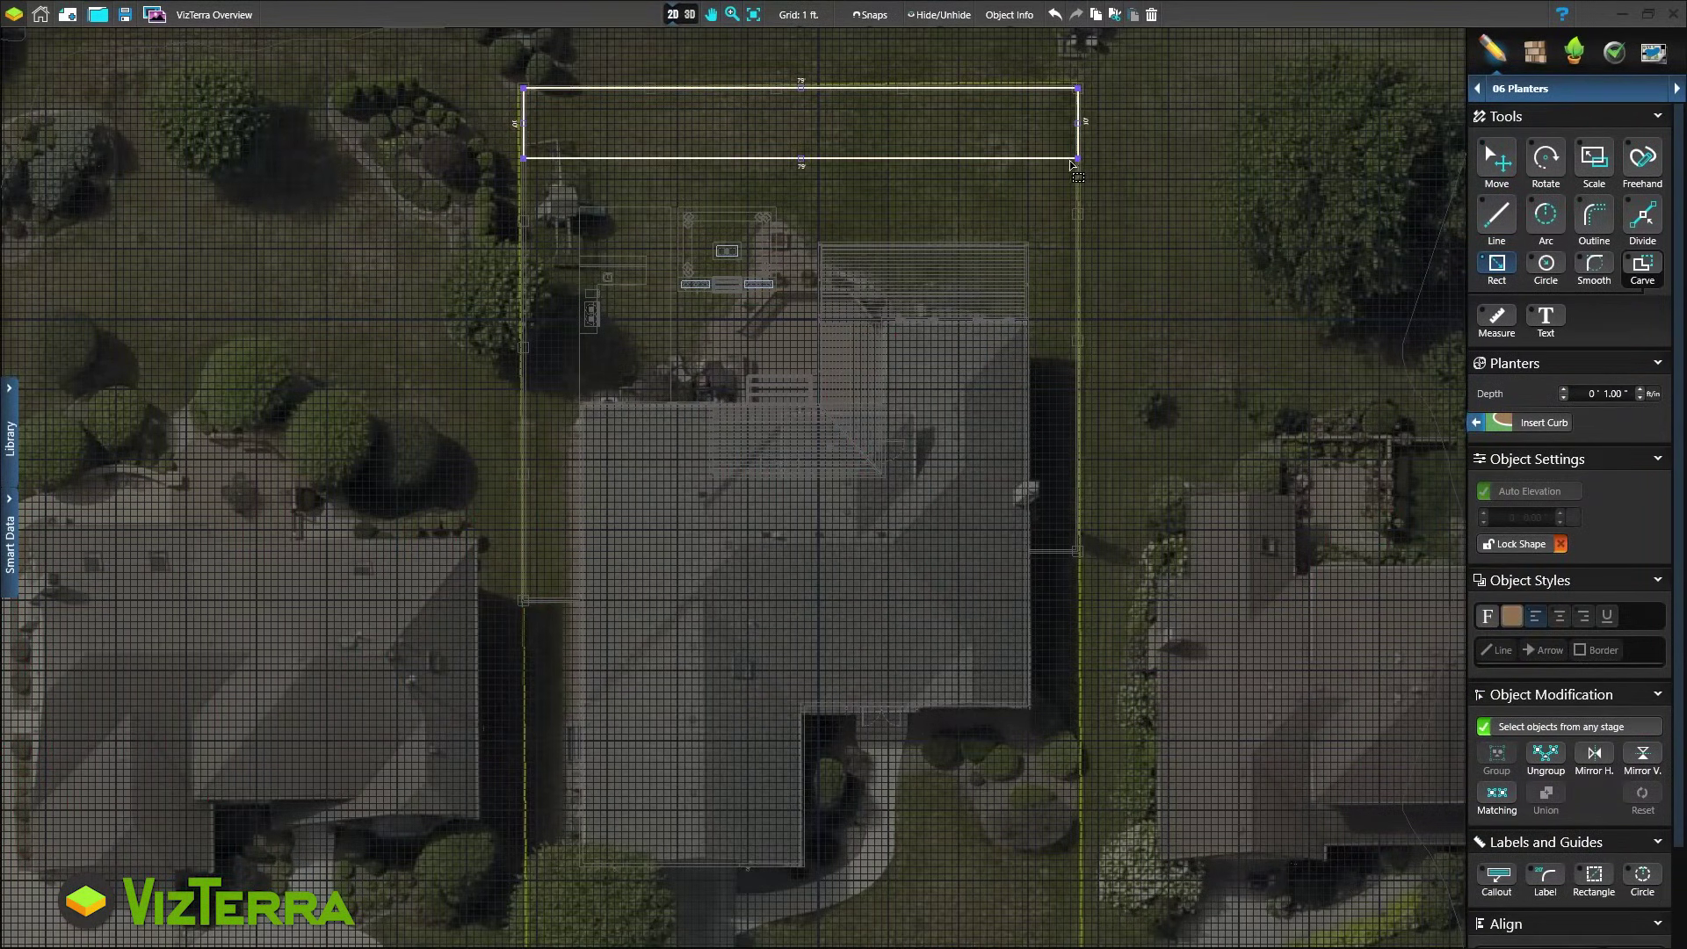
key("Escape")
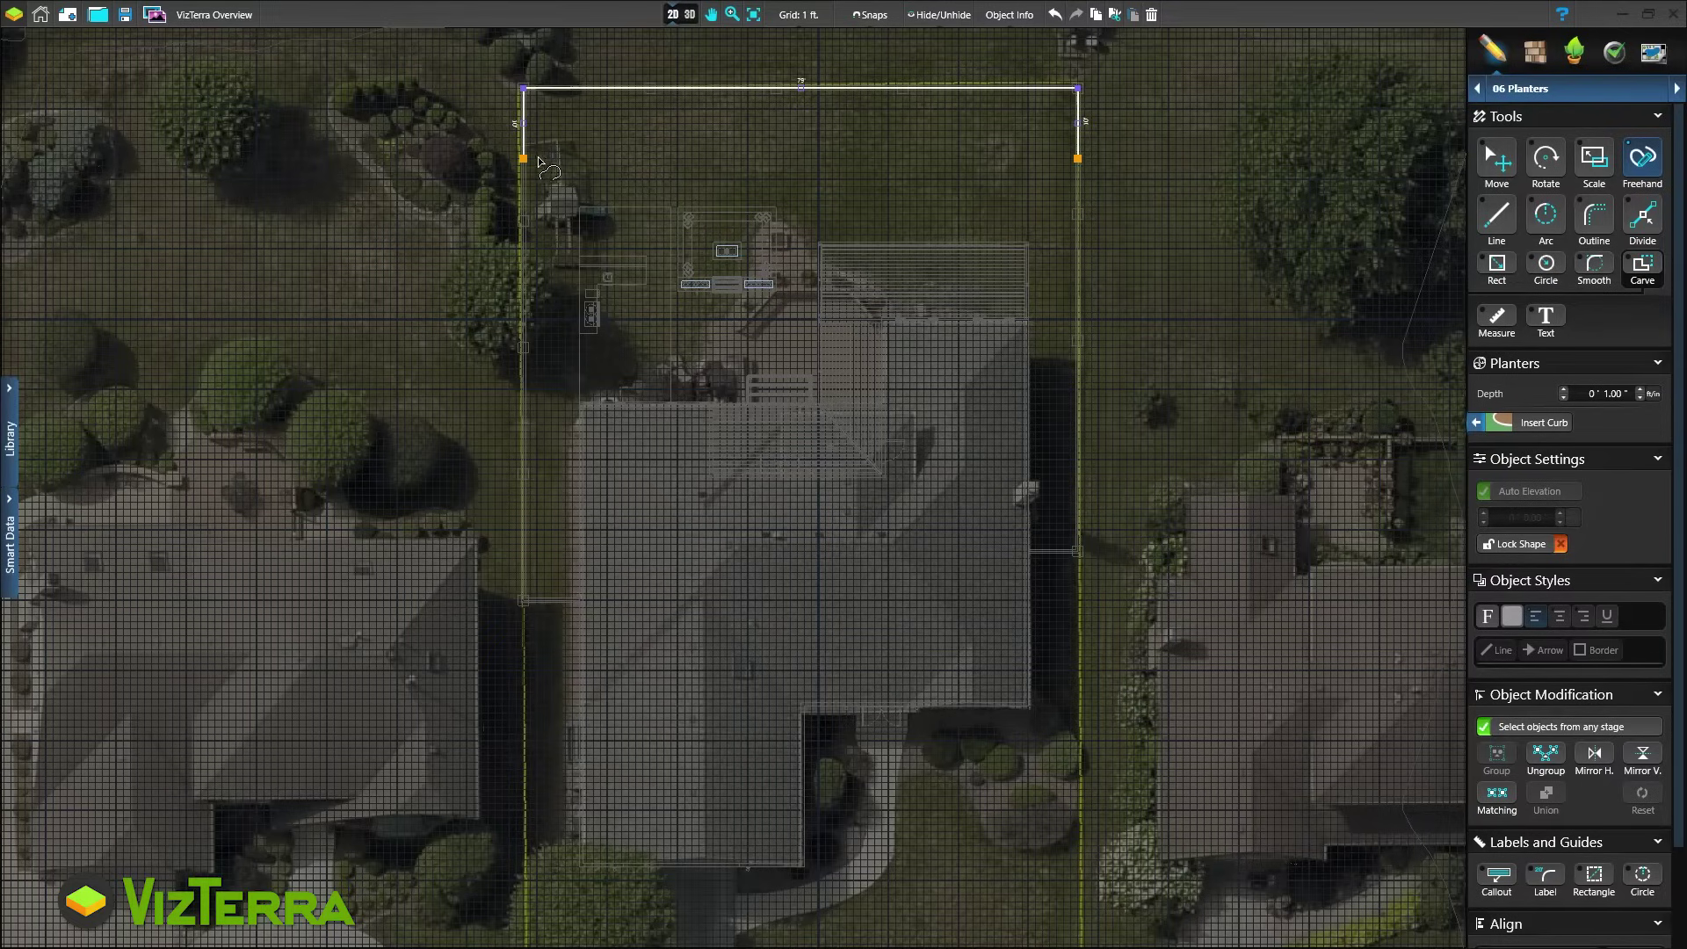
mouse_move(525, 159)
left_mouse_down()
mouse_move(708, 136)
mouse_move(849, 166)
mouse_move(957, 133)
mouse_move(1081, 162)
left_mouse_up()
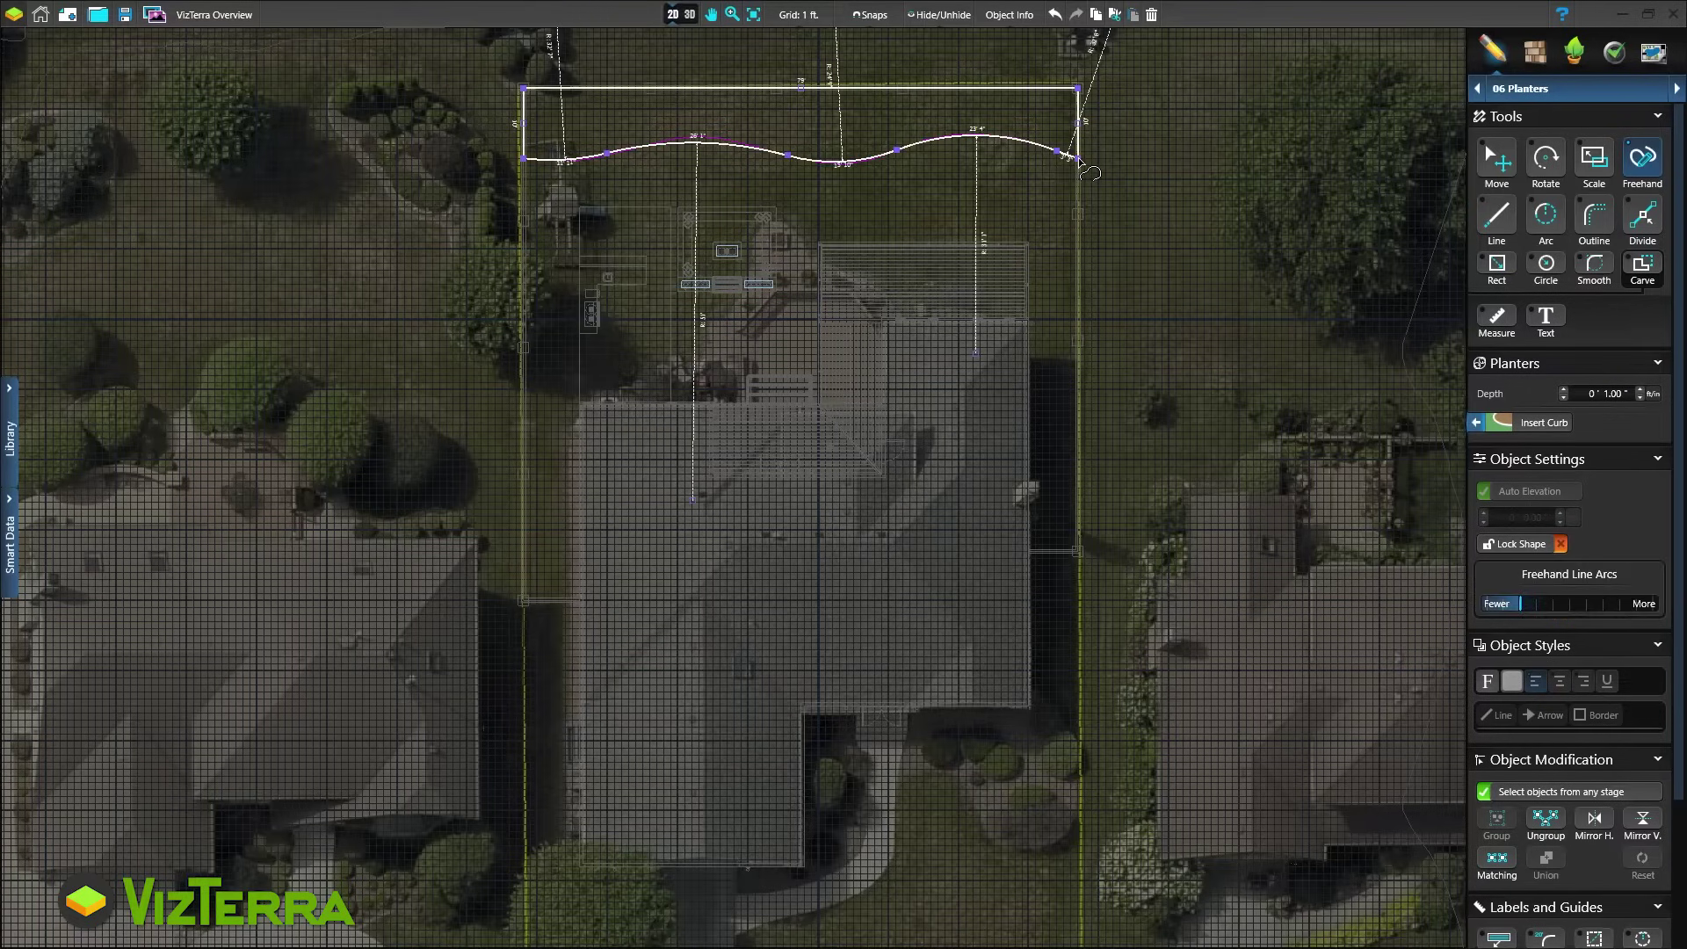
left_click(1511, 423)
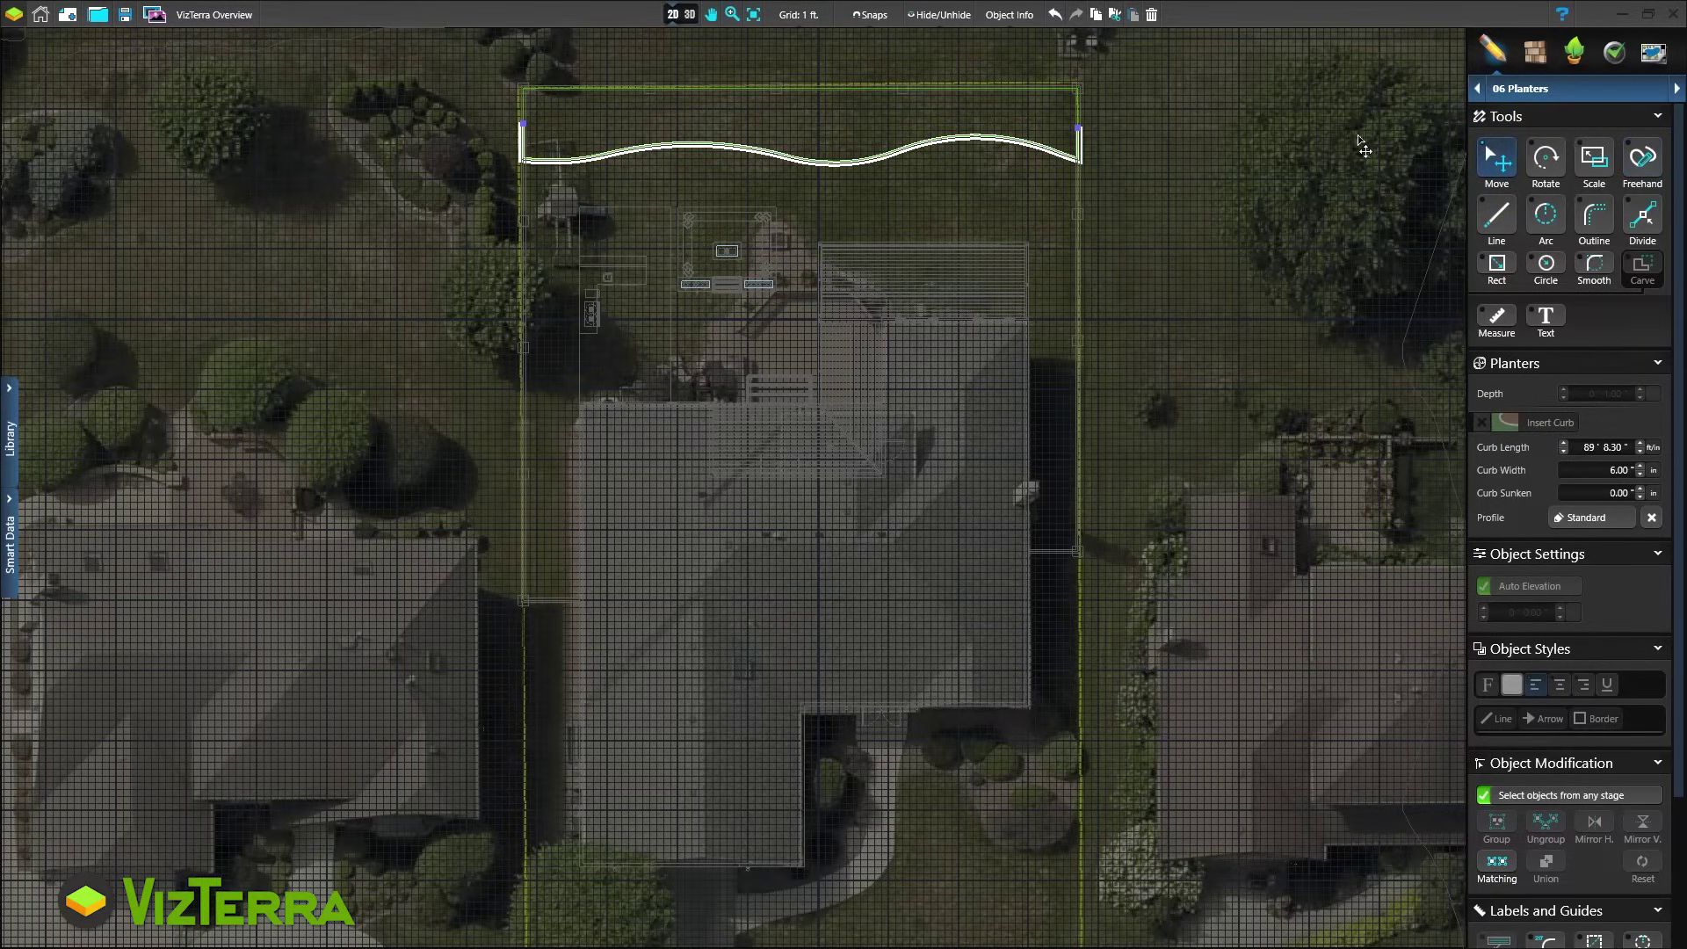
left_click(1676, 88)
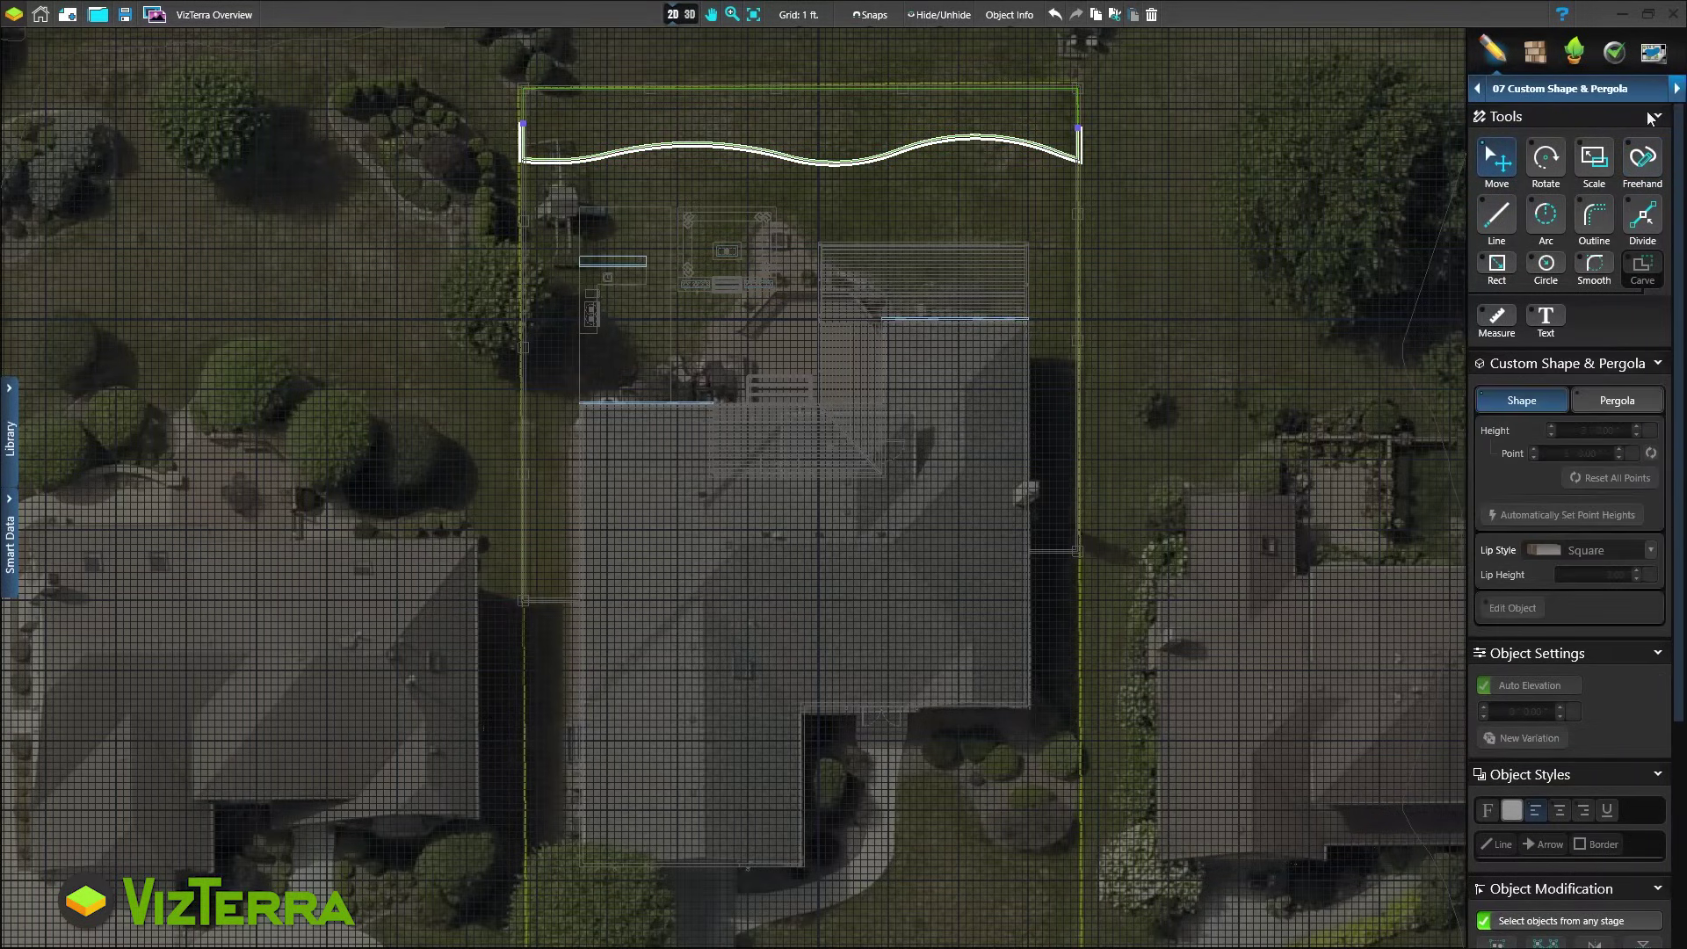
Draw a 13' by 23' rectangle at the house corner and make it a pergola
left_click(1496, 264)
left_click(584, 397)
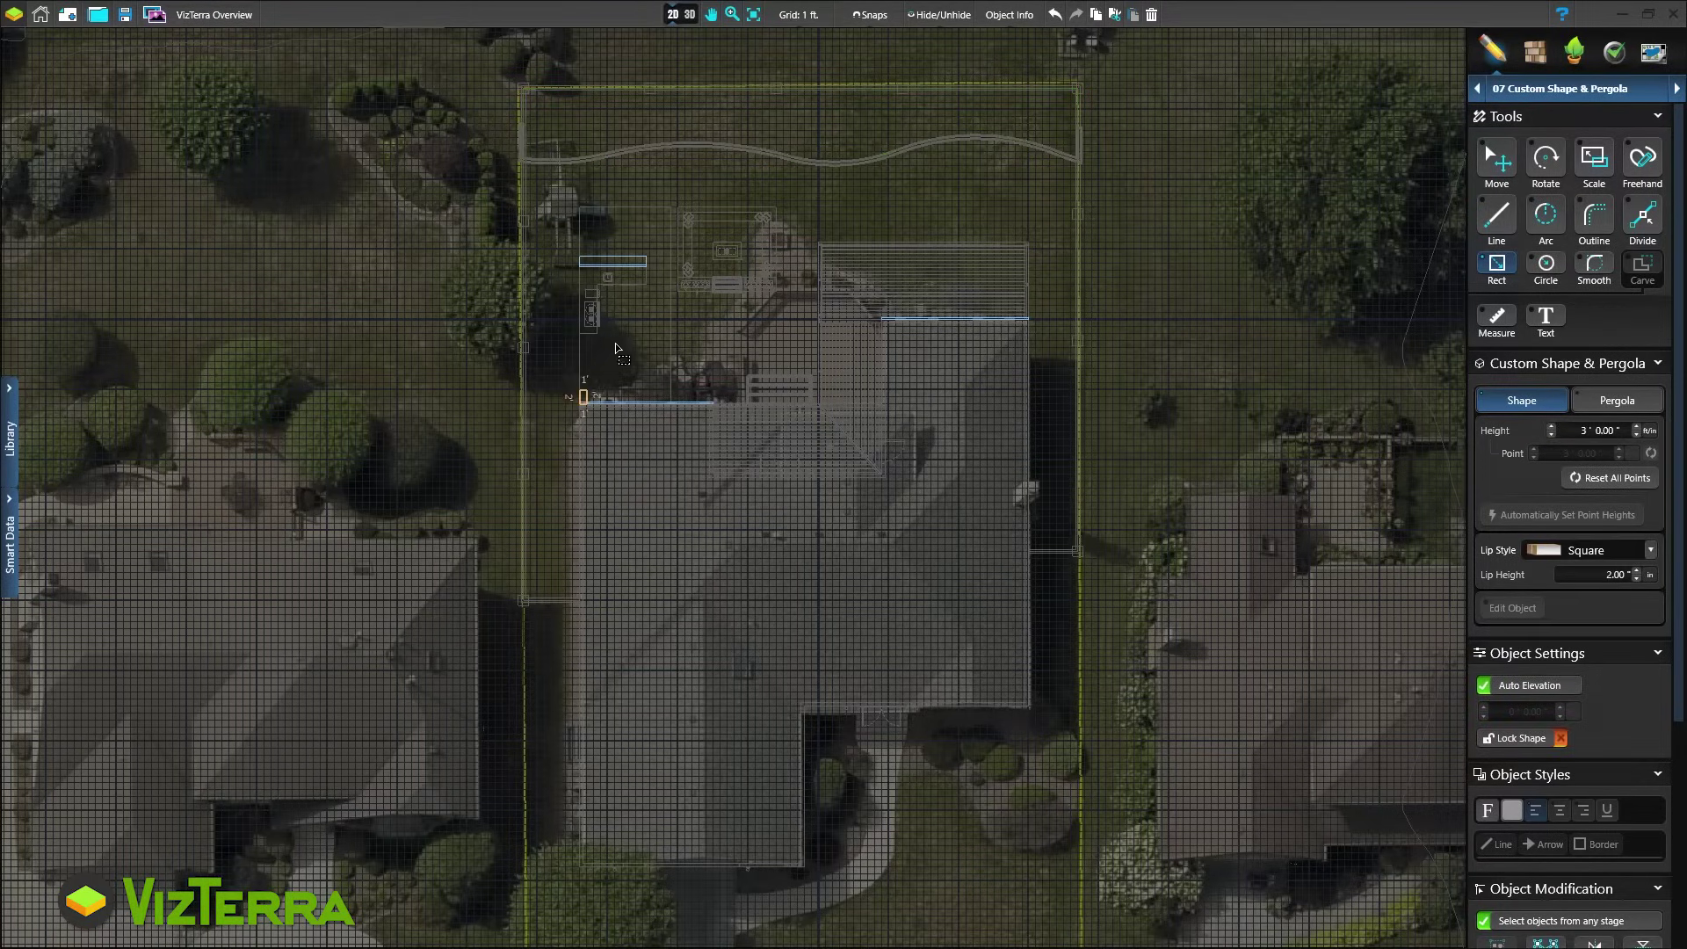
left_click_drag(616, 348, 673, 250)
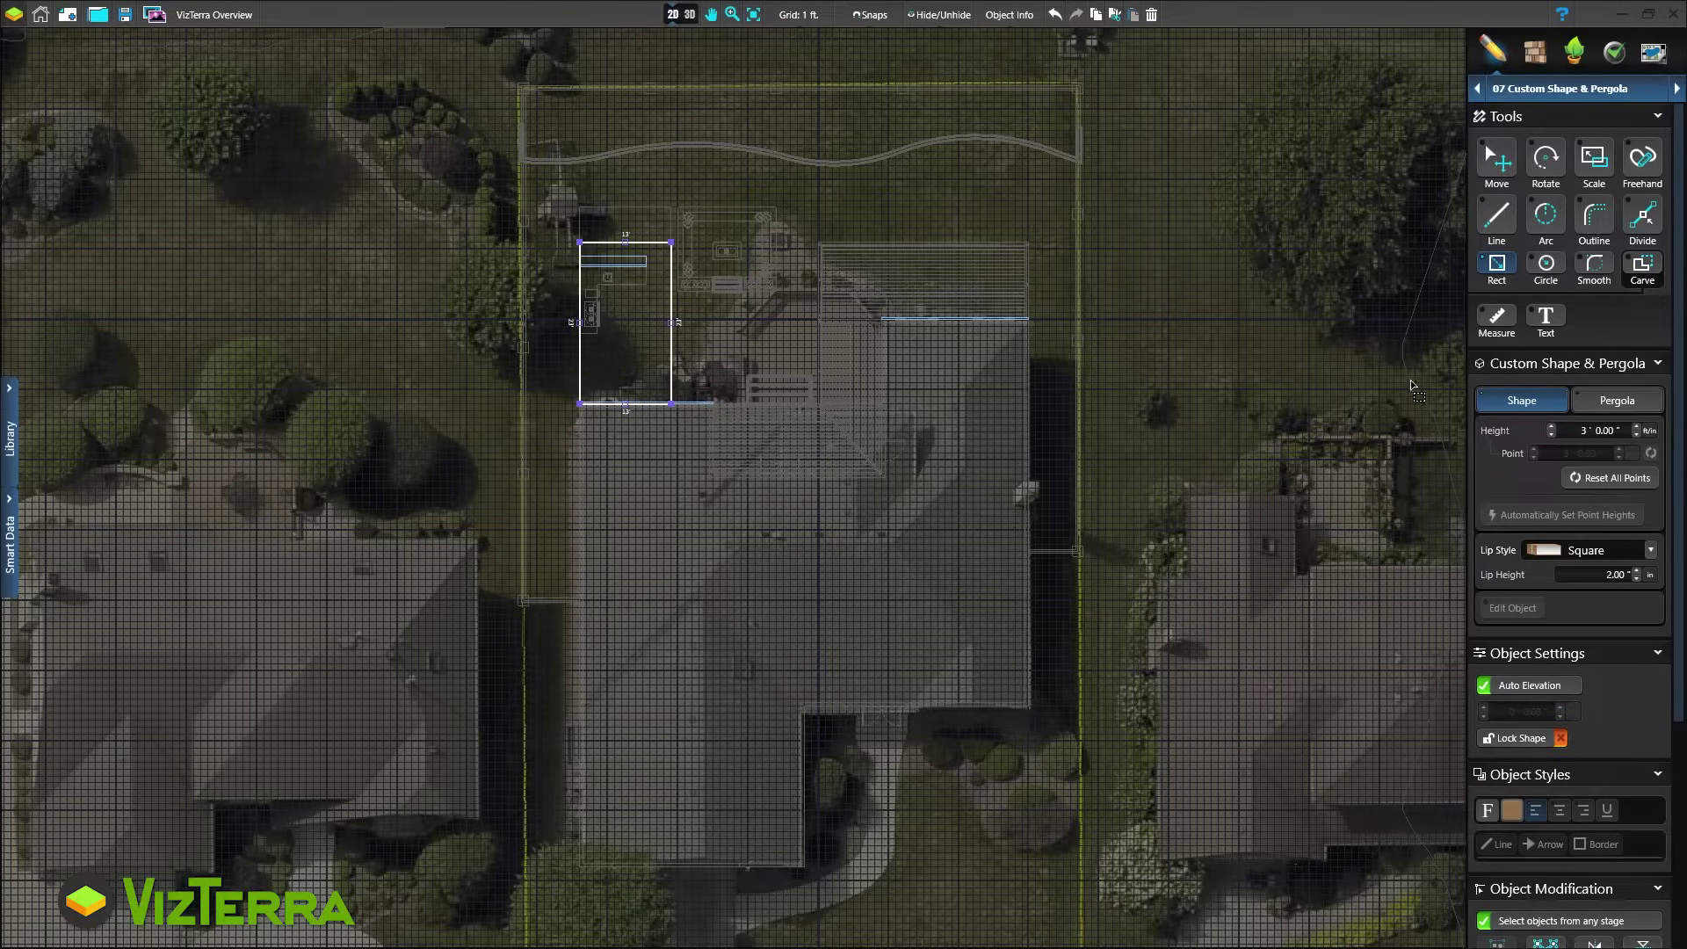
left_click(1615, 401)
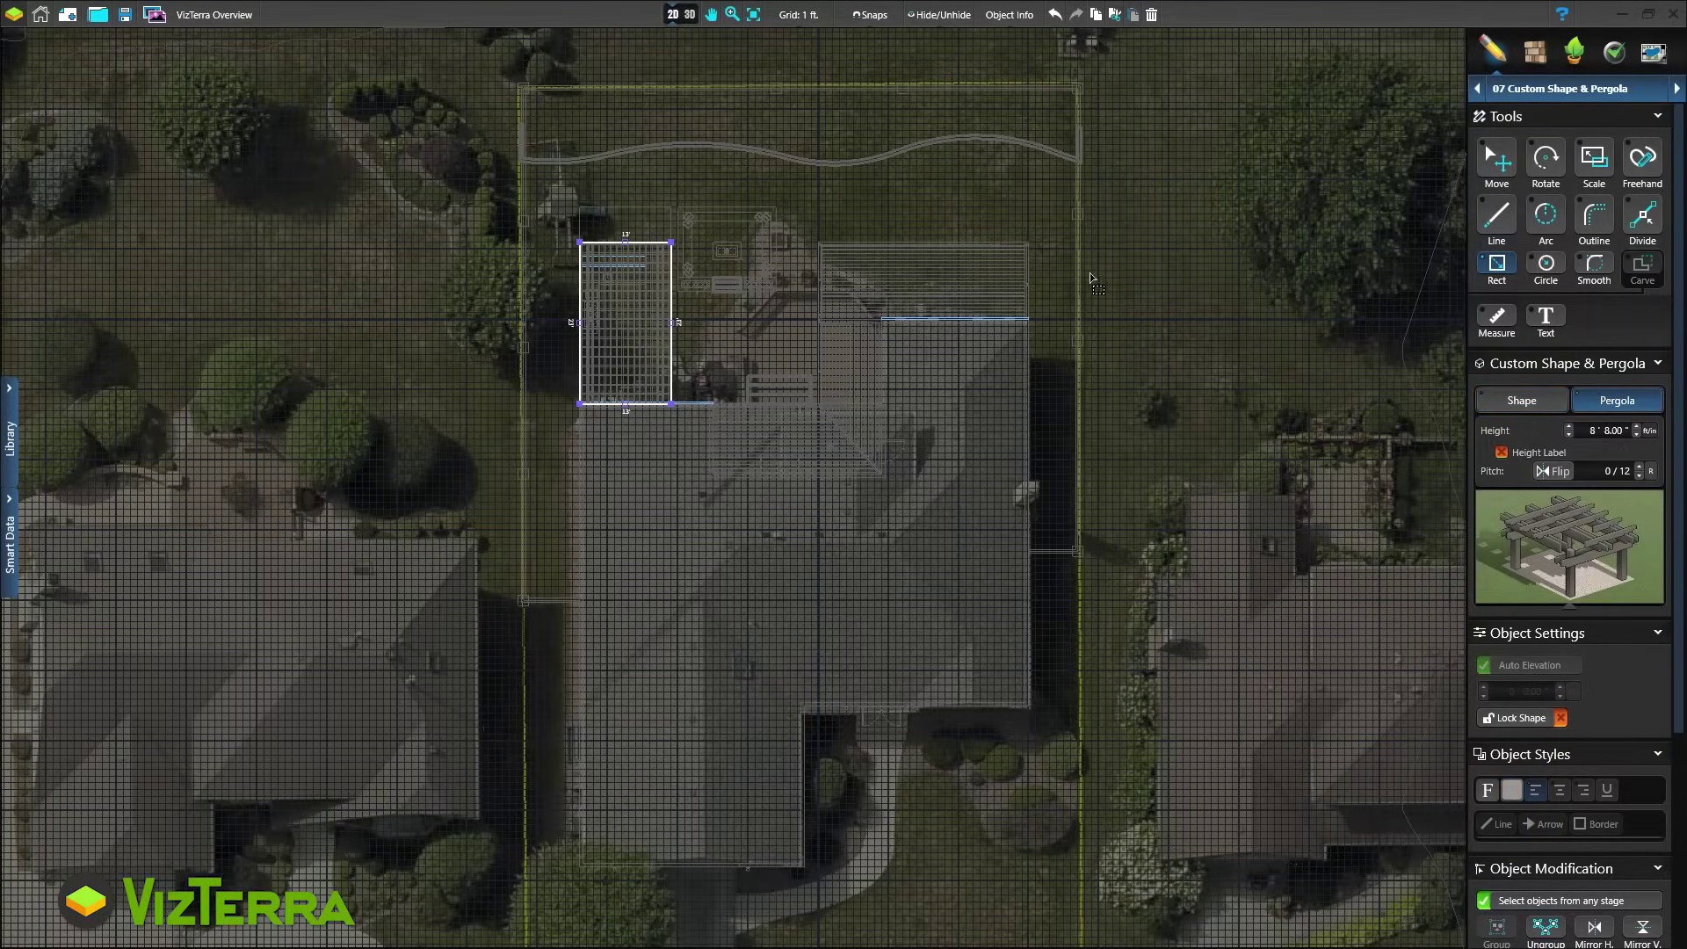
View the pergola in 3D and inspect its rafter and column settings
left_click(678, 16)
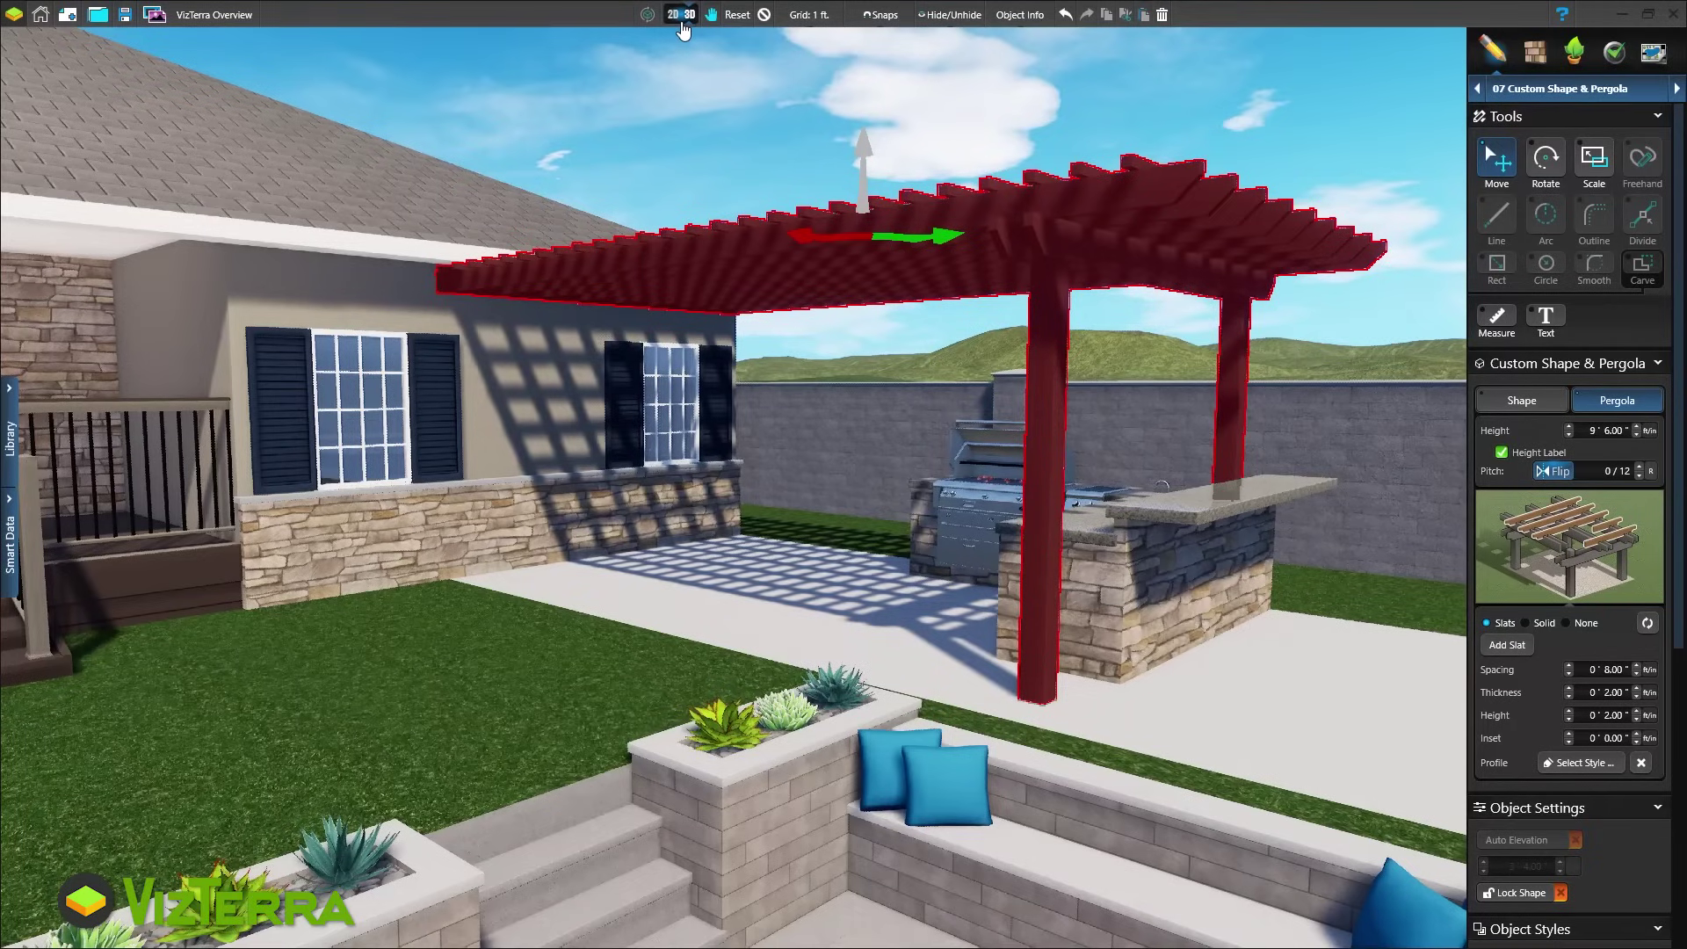
left_click(1567, 558)
left_click(1569, 570)
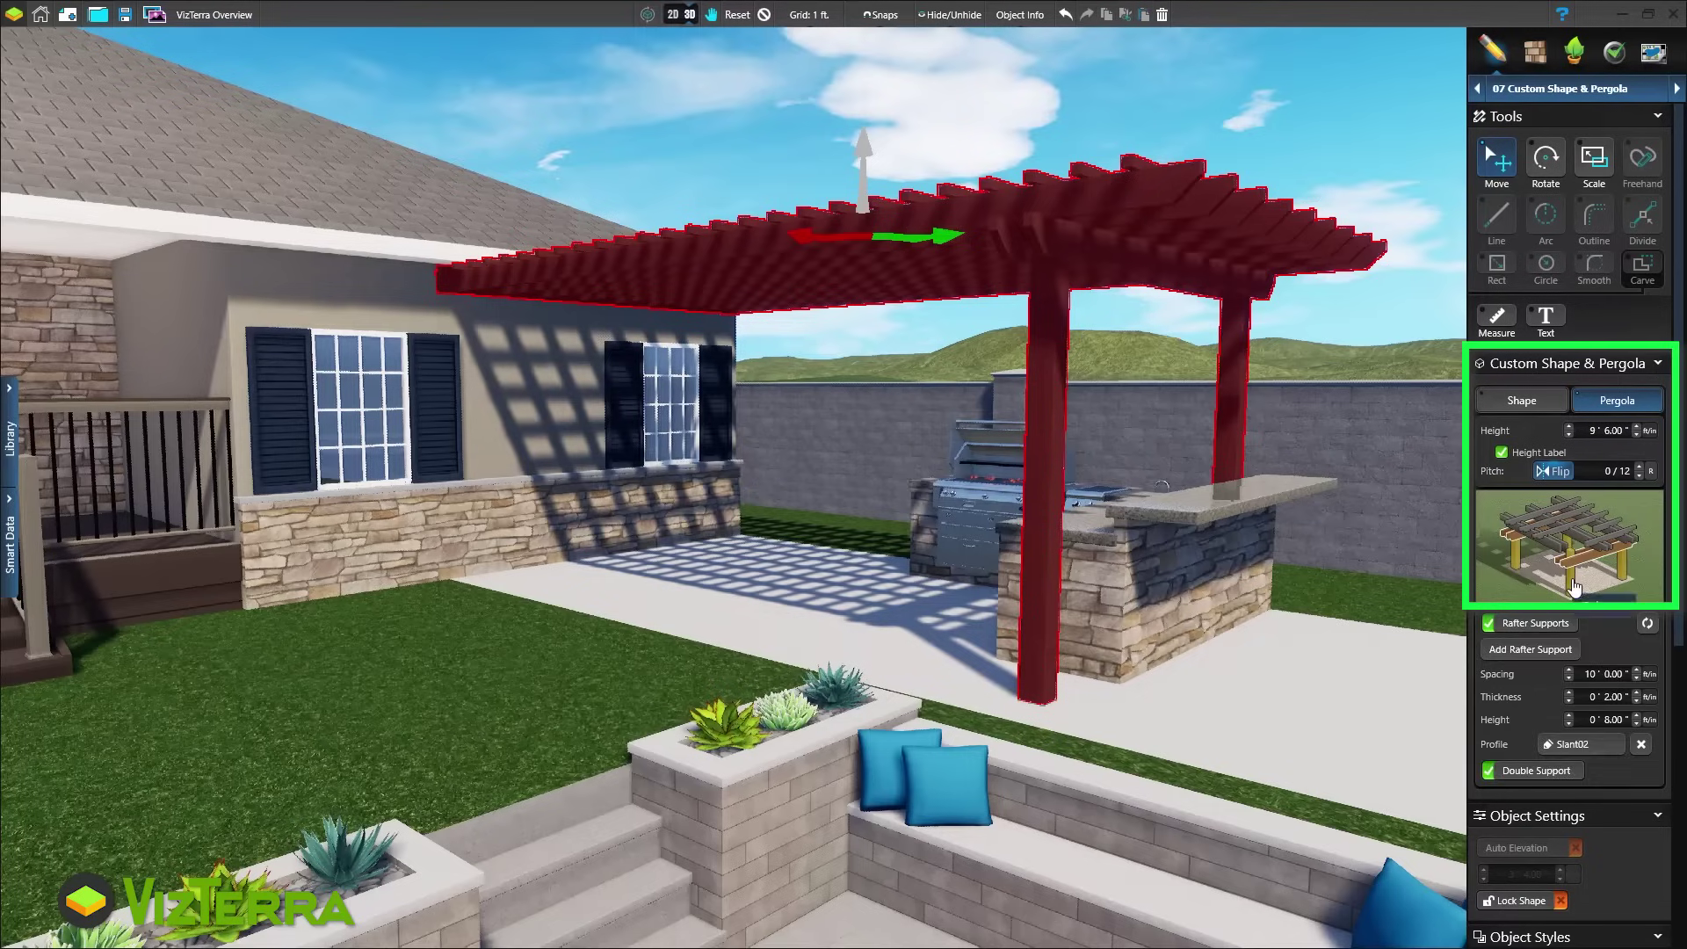
left_click(1573, 587)
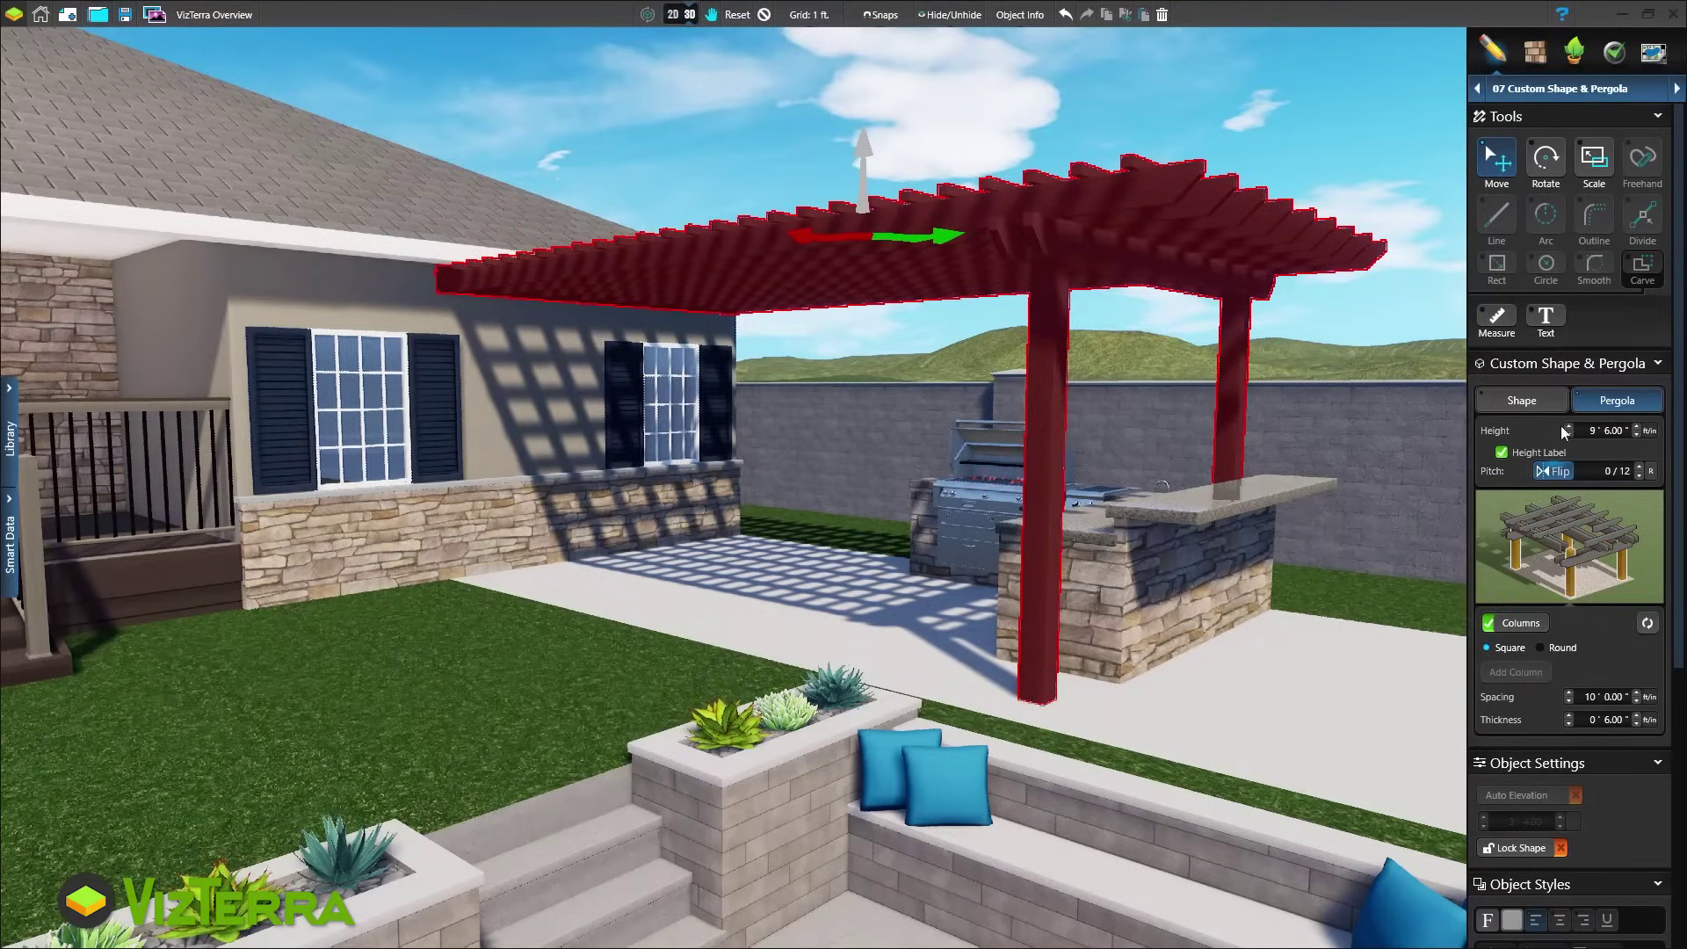
left_click(1534, 54)
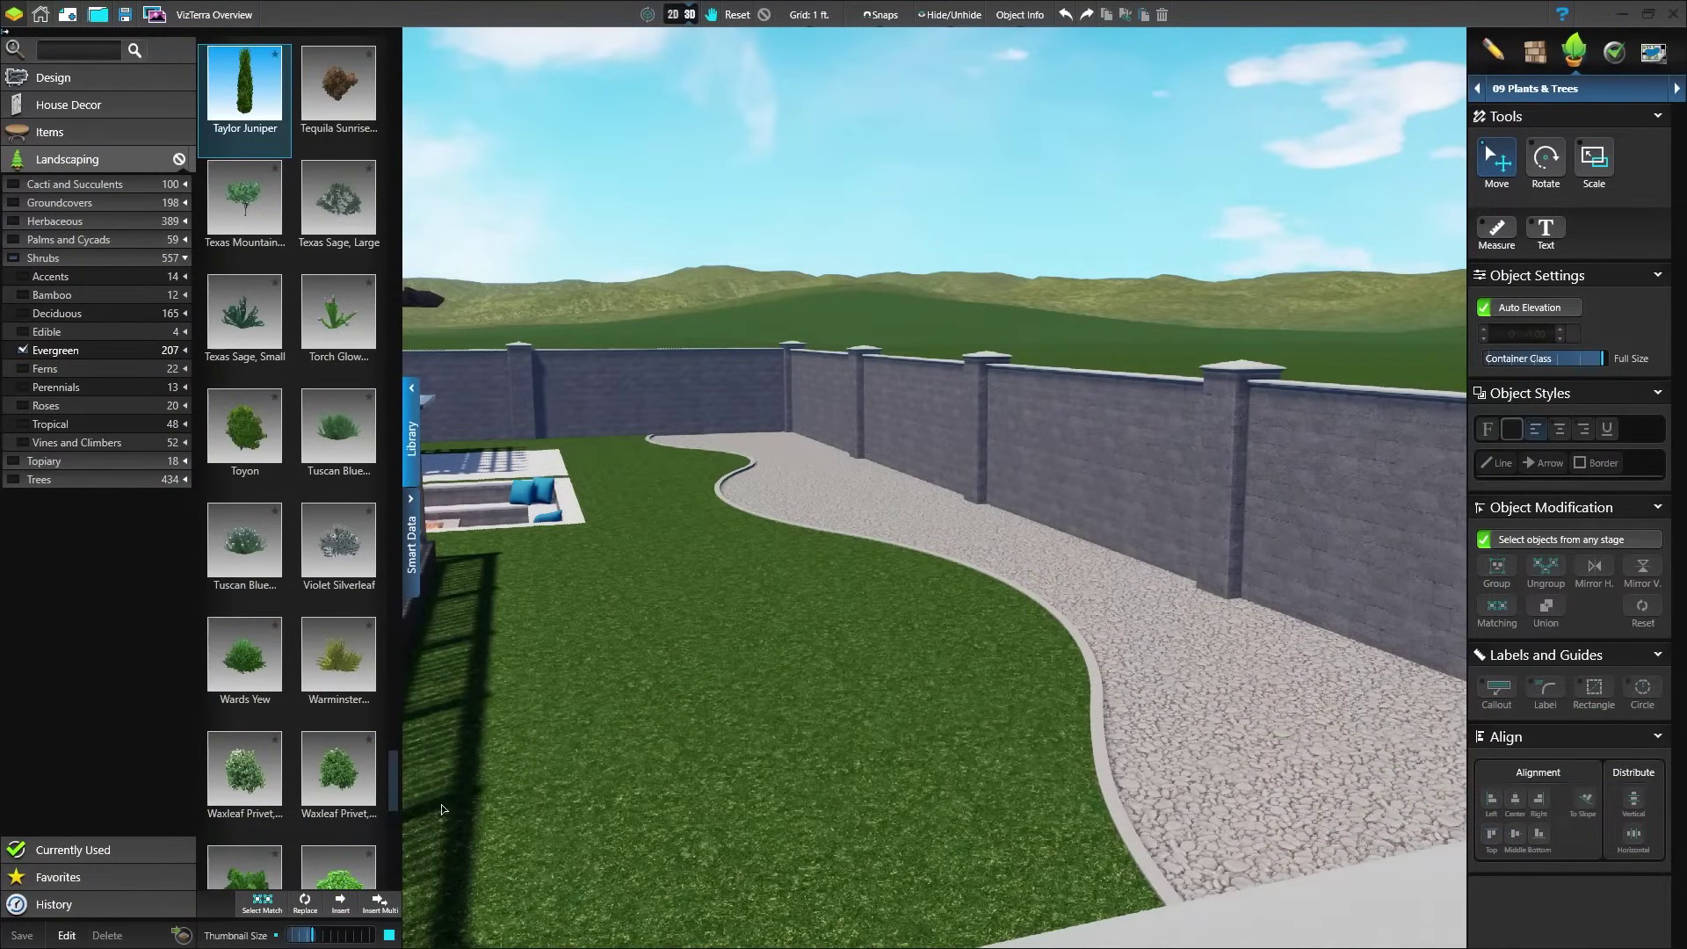
Plant four Taylor Junipers in a row along the gravel bed by the wall
left_click(387, 902)
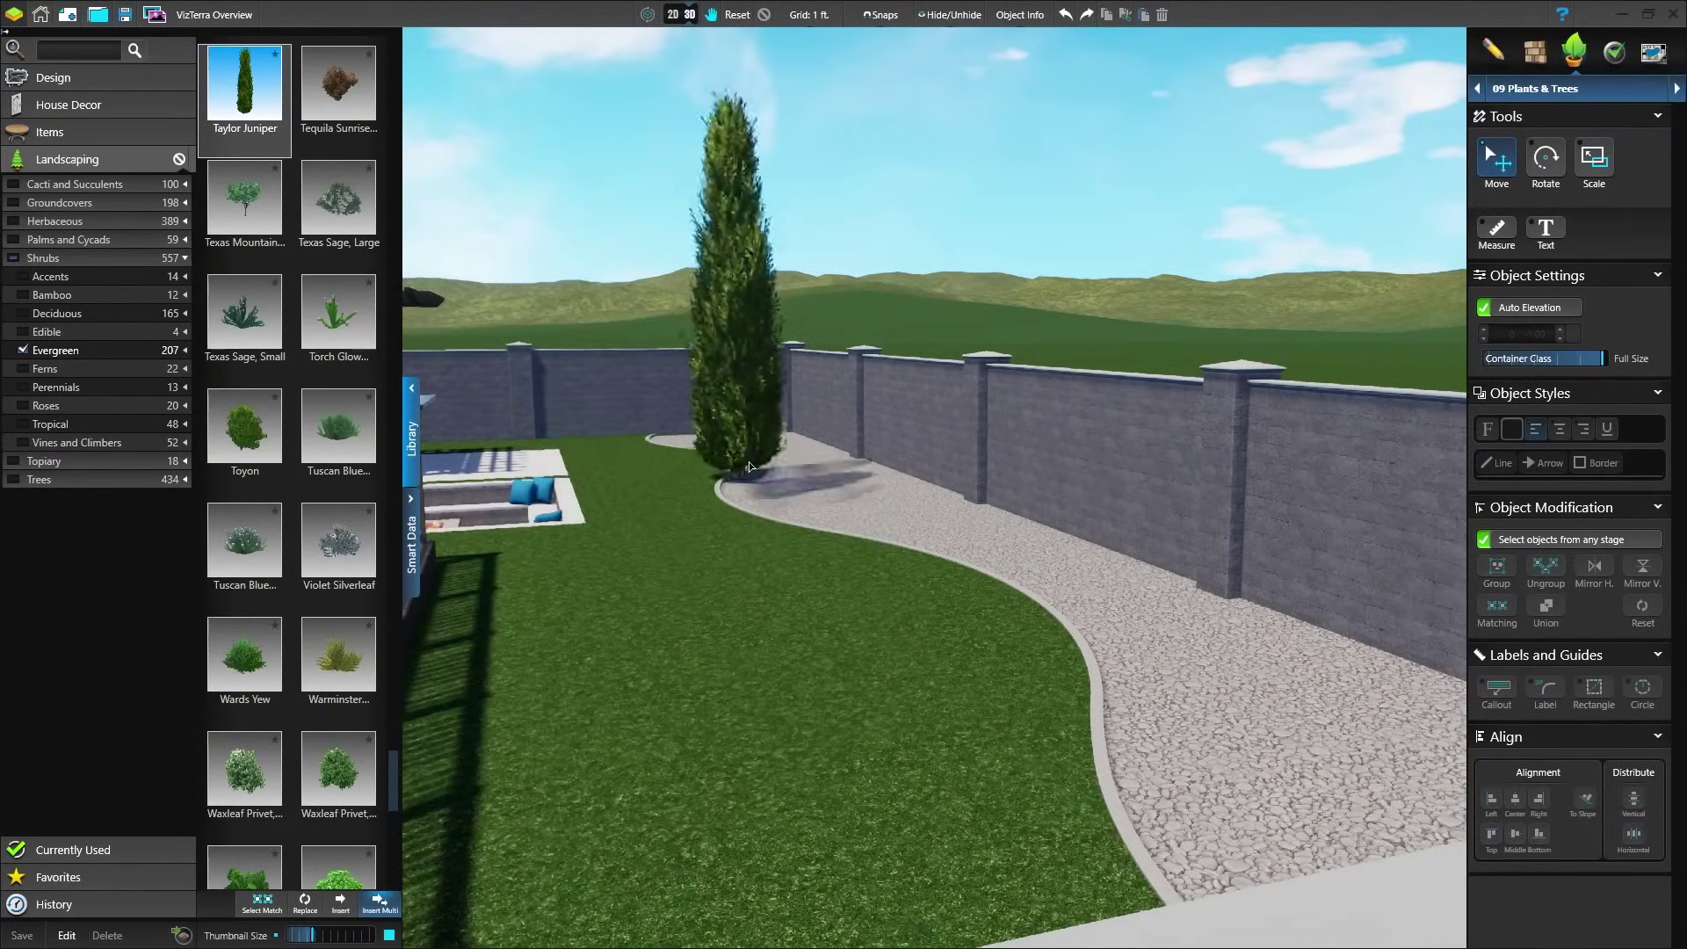
left_click(801, 463)
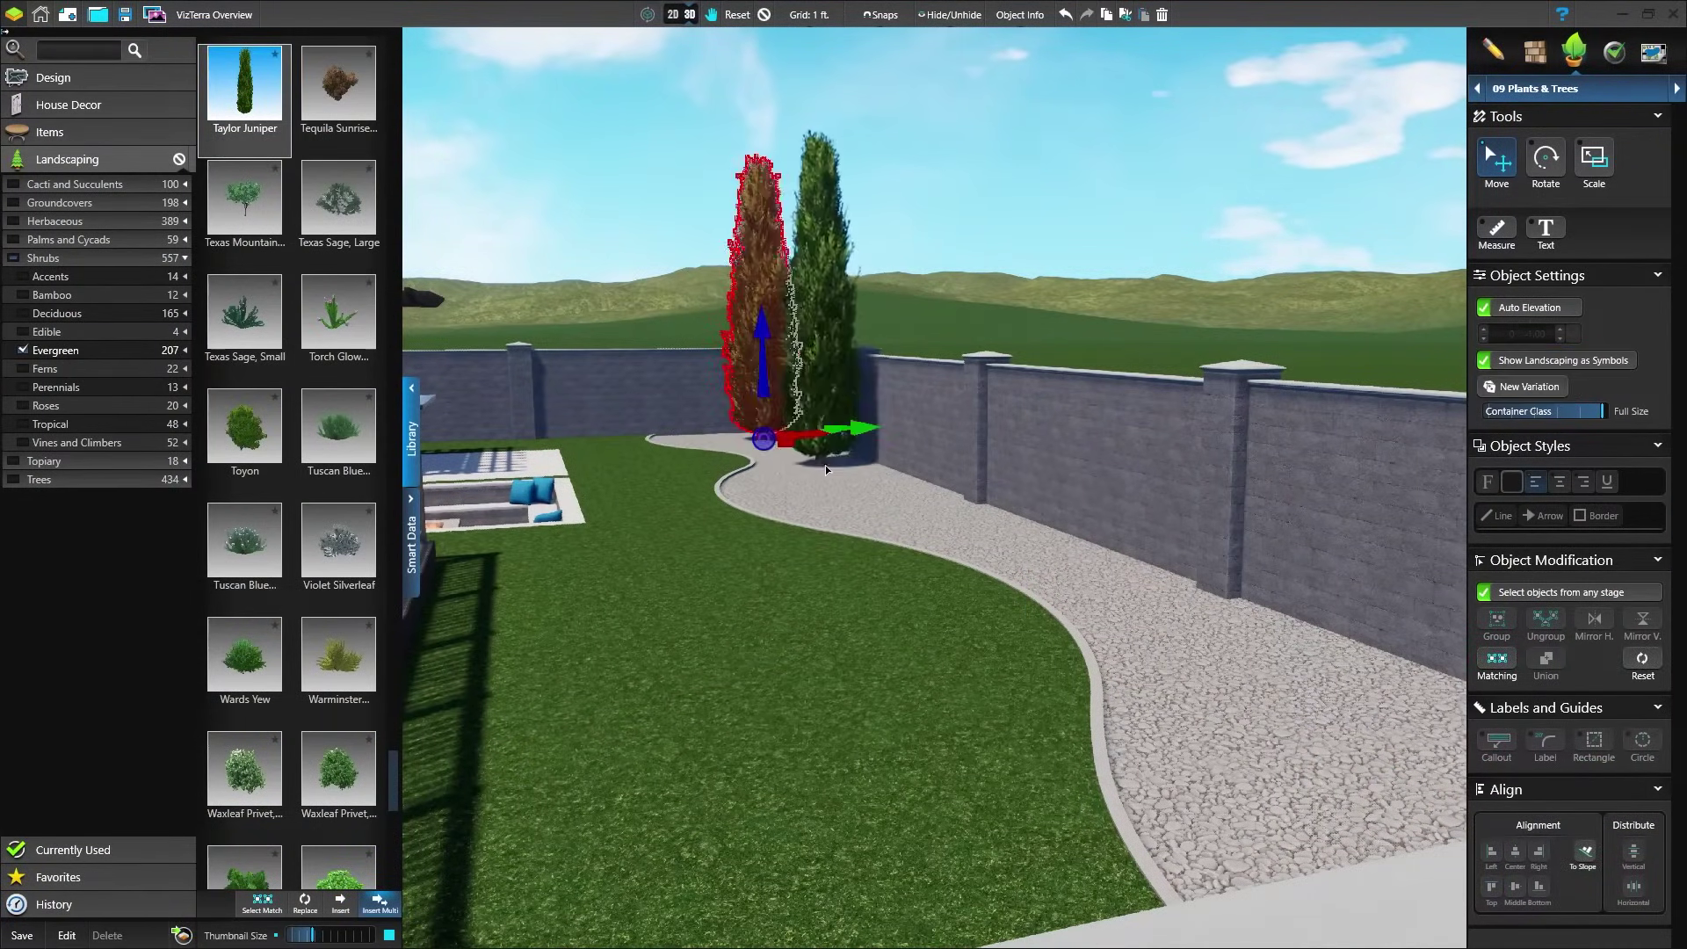
left_click(822, 465)
left_click(939, 517)
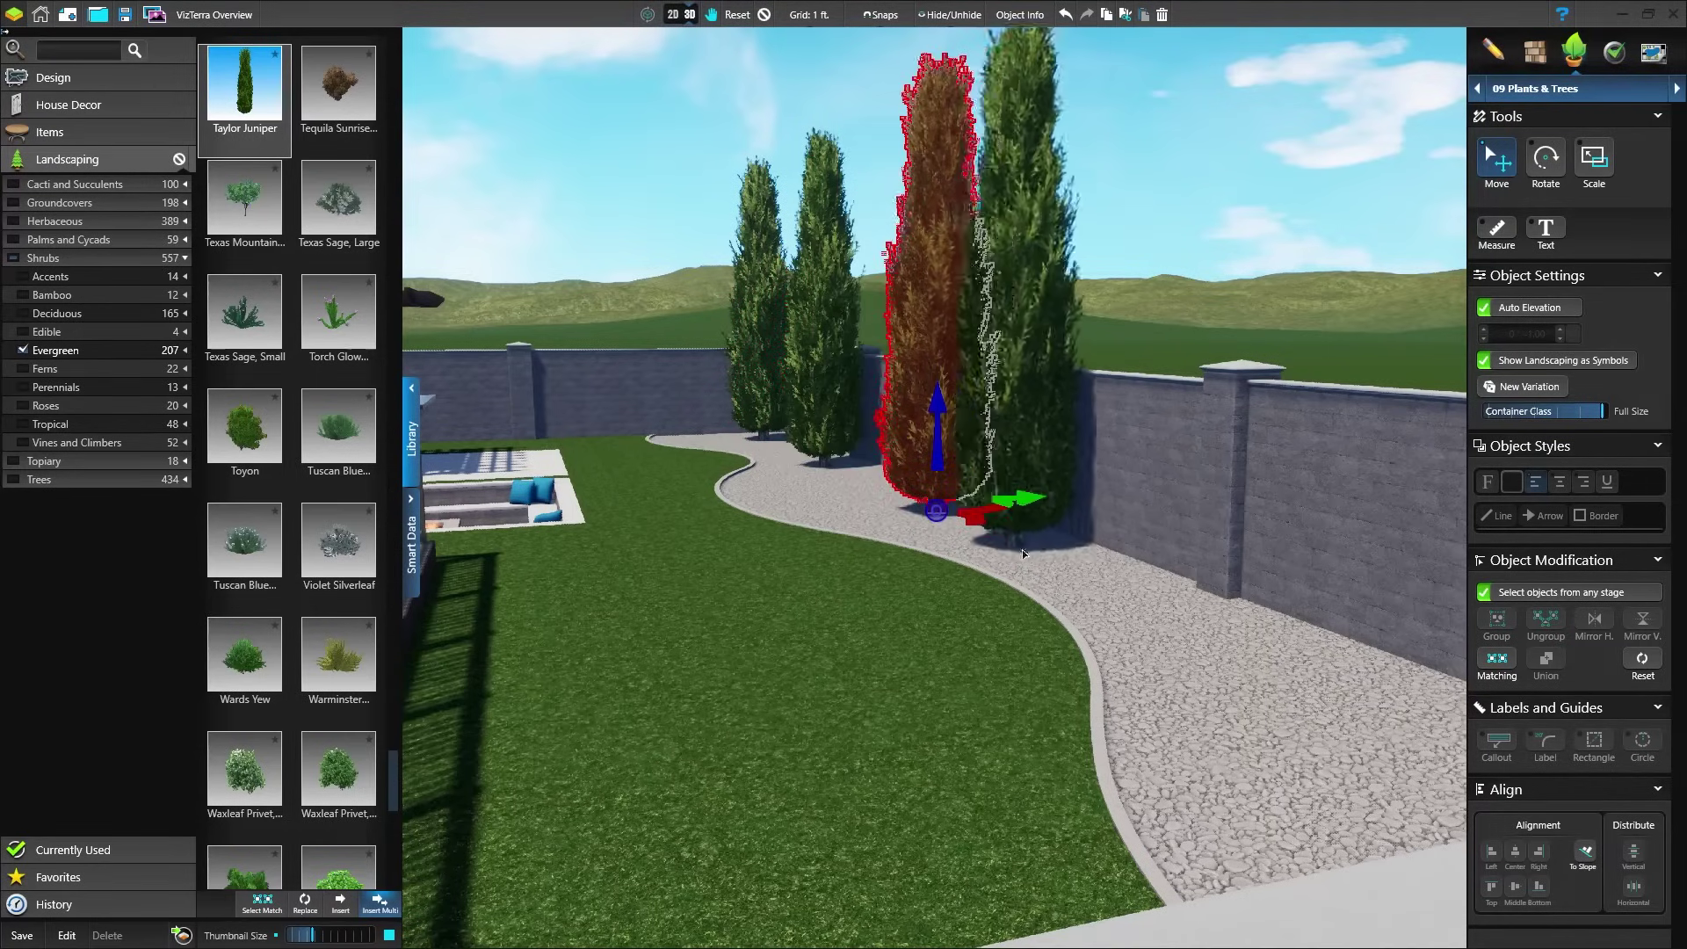
left_click(1169, 615)
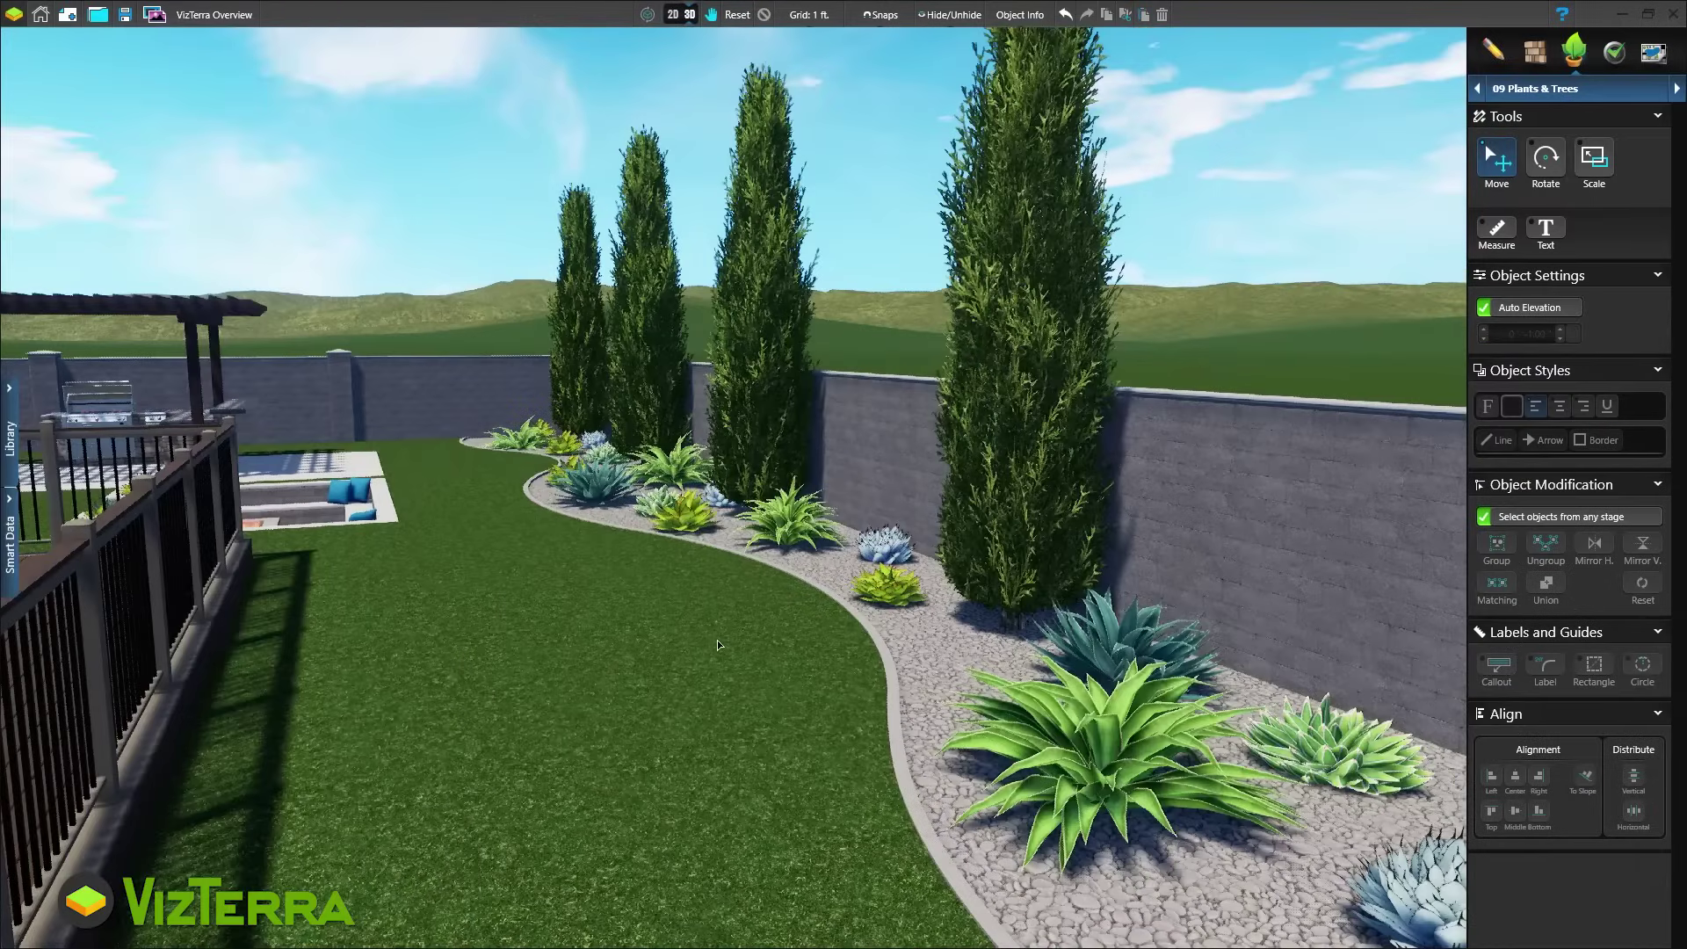